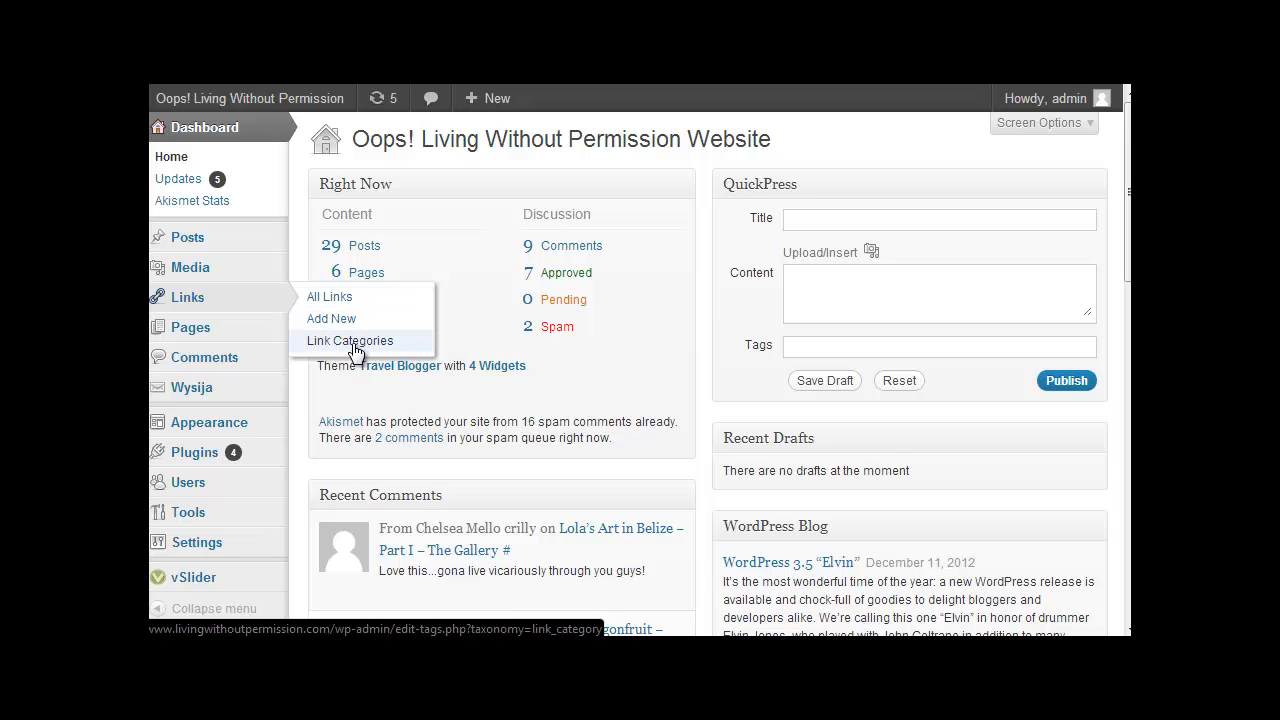
Step: View the edit page of the Blogs We Like link category and return to the link categories list
left_click(356, 340)
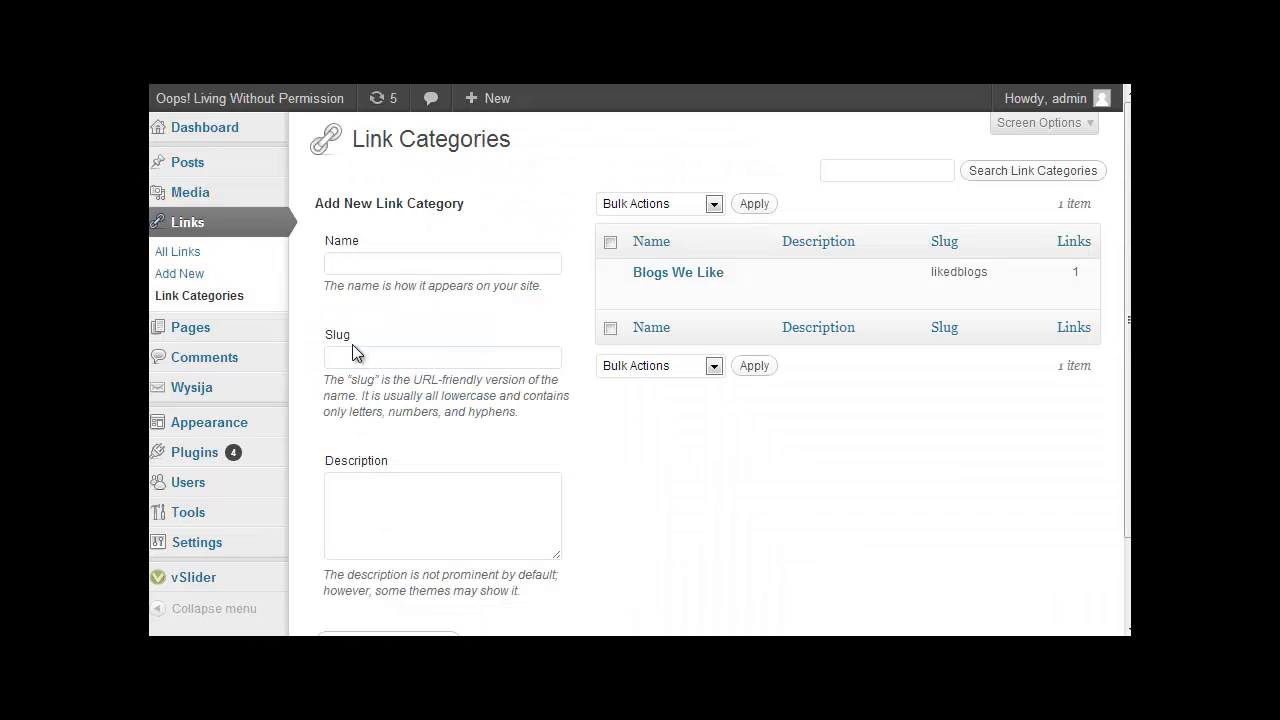
left_click(704, 274)
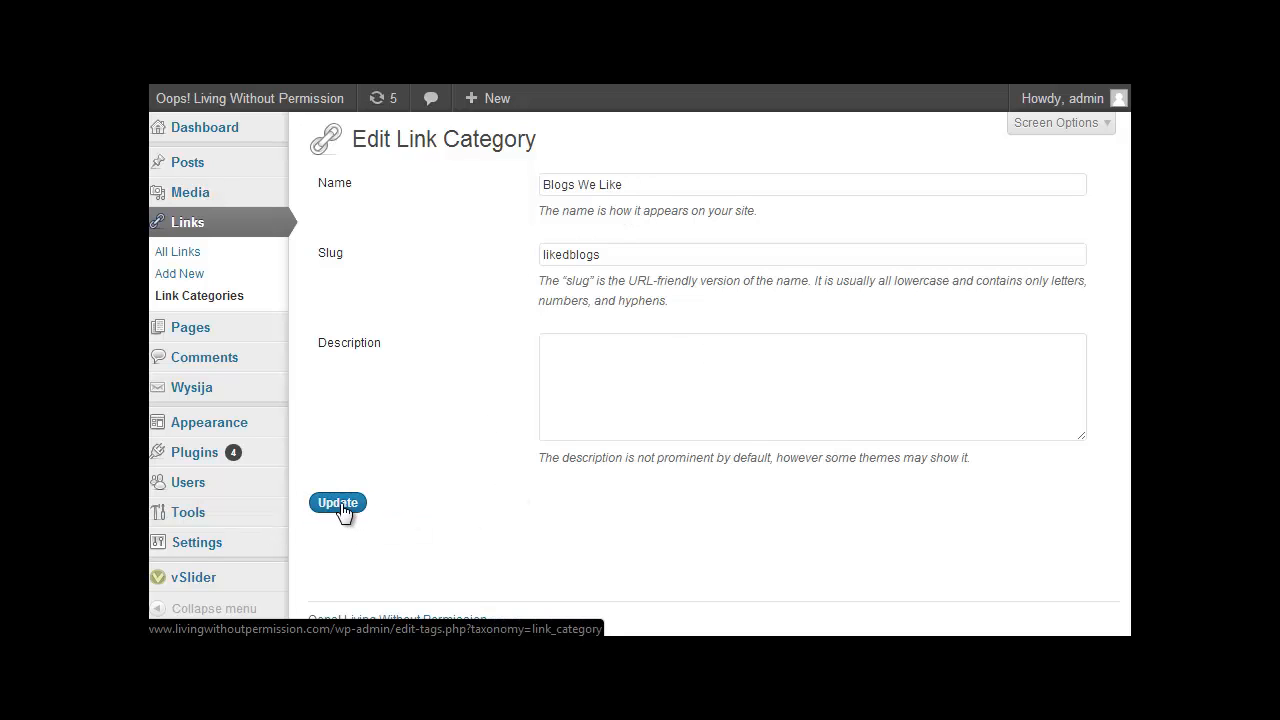
left_click(212, 232)
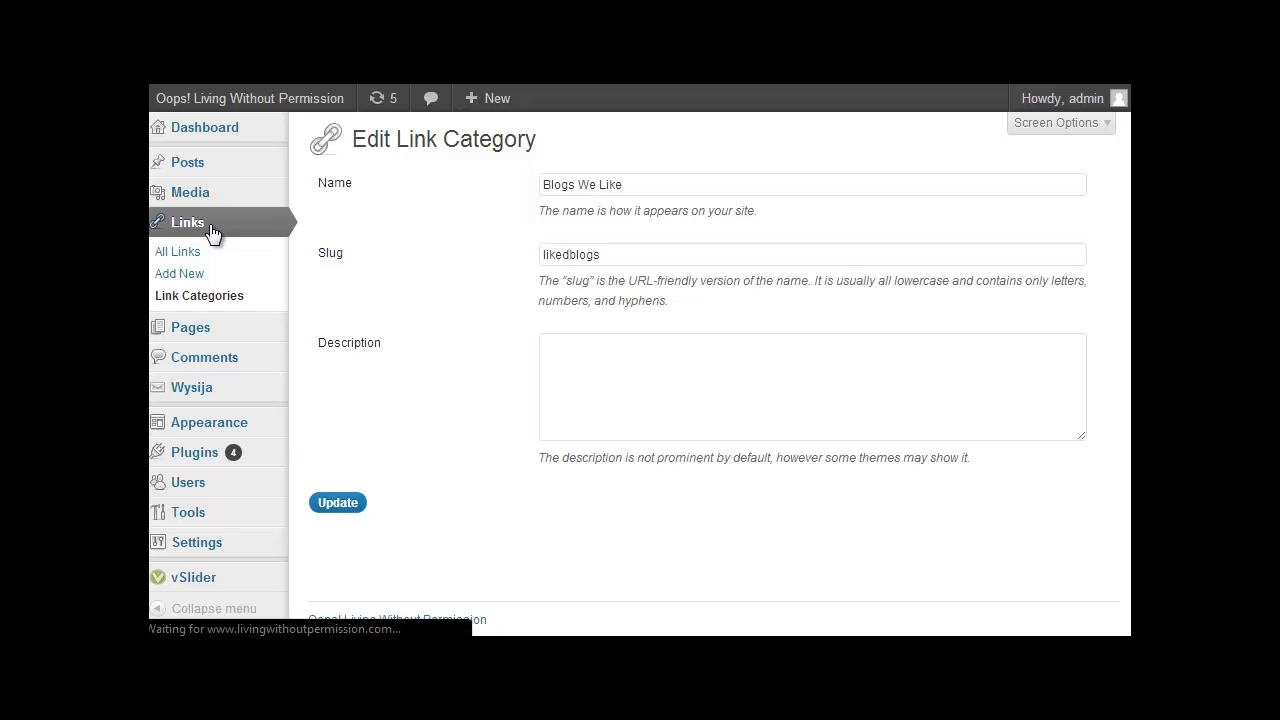
left_click(211, 298)
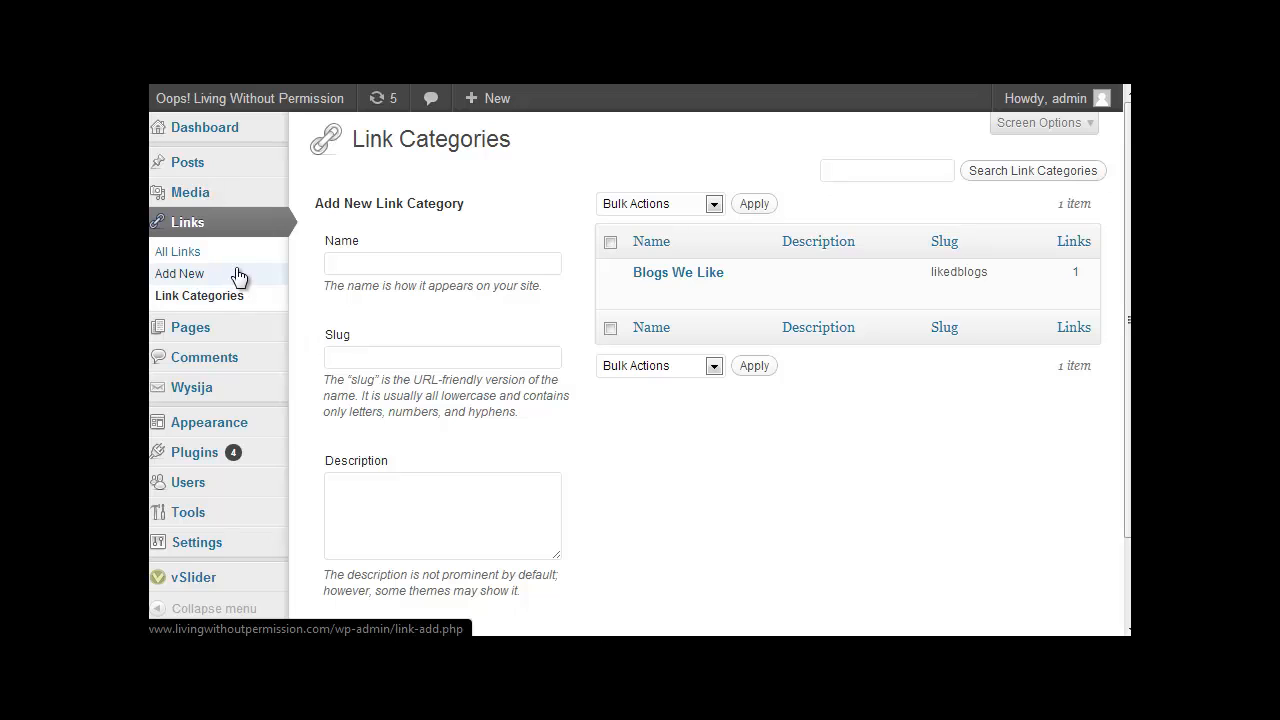
Step: Open the list of all links and choose Blogs We Like as the category filter
left_click(216, 224)
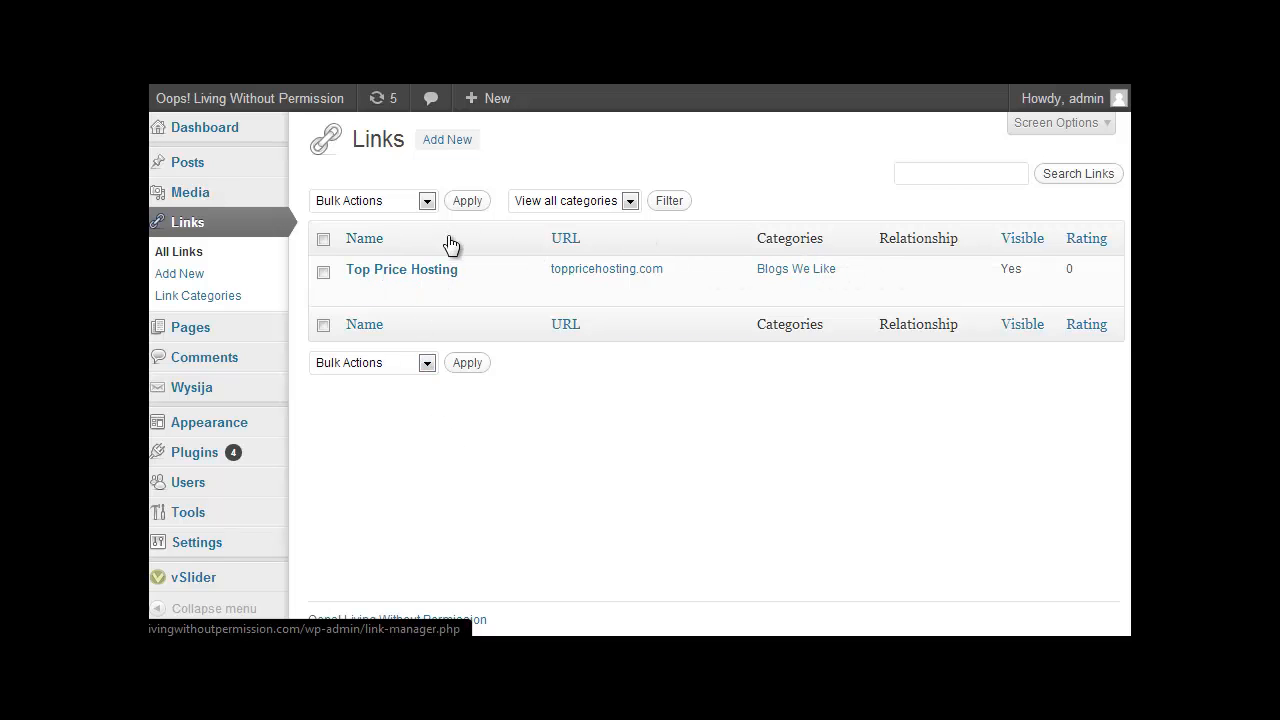
left_click(624, 201)
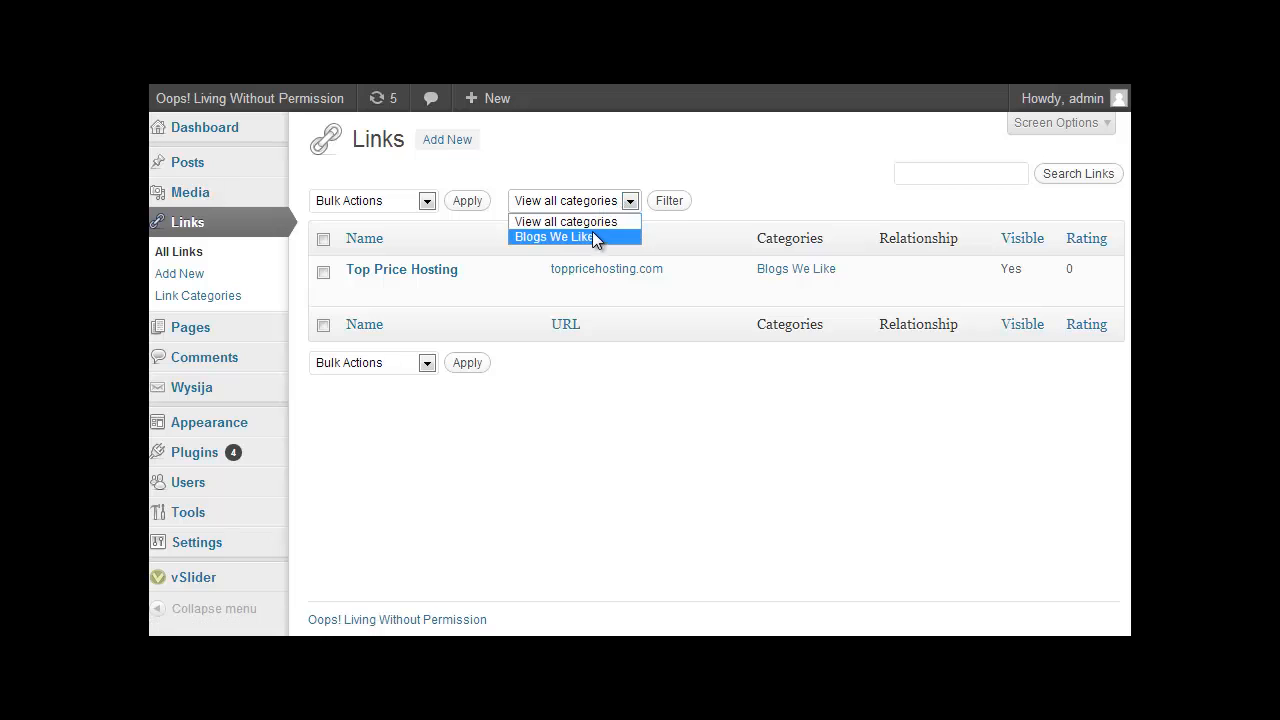
left_click(591, 236)
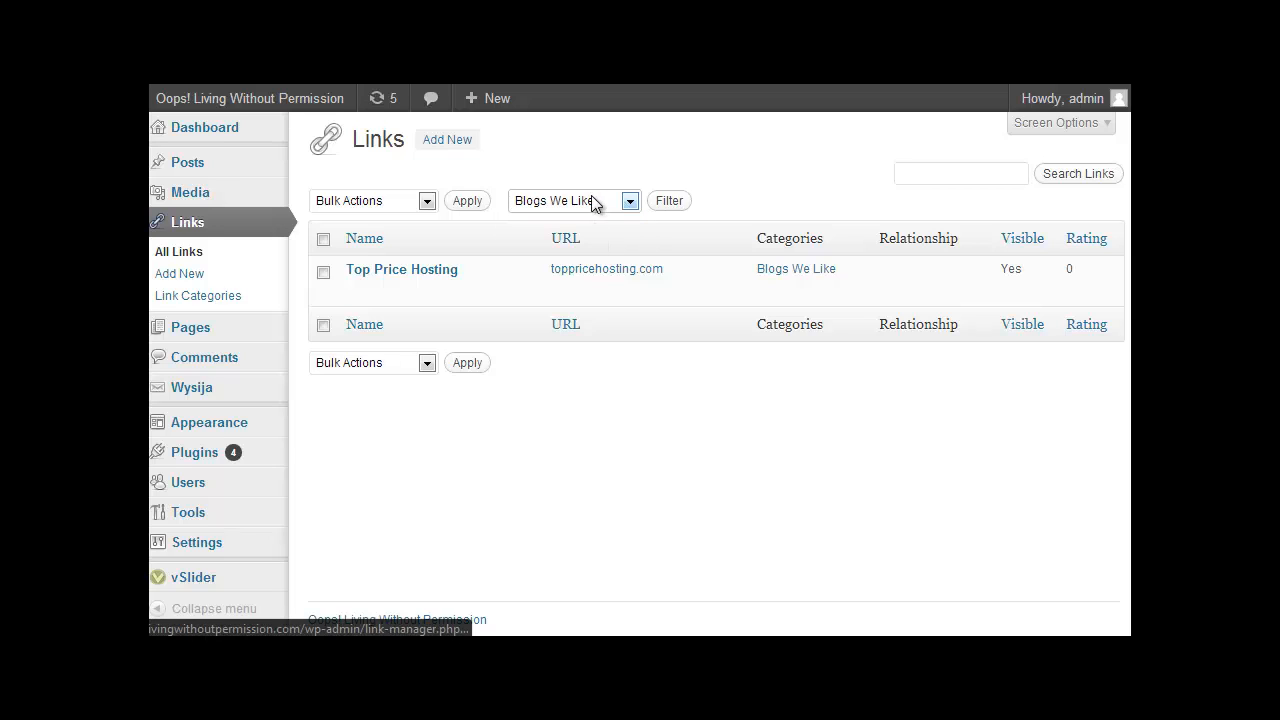
left_click(603, 200)
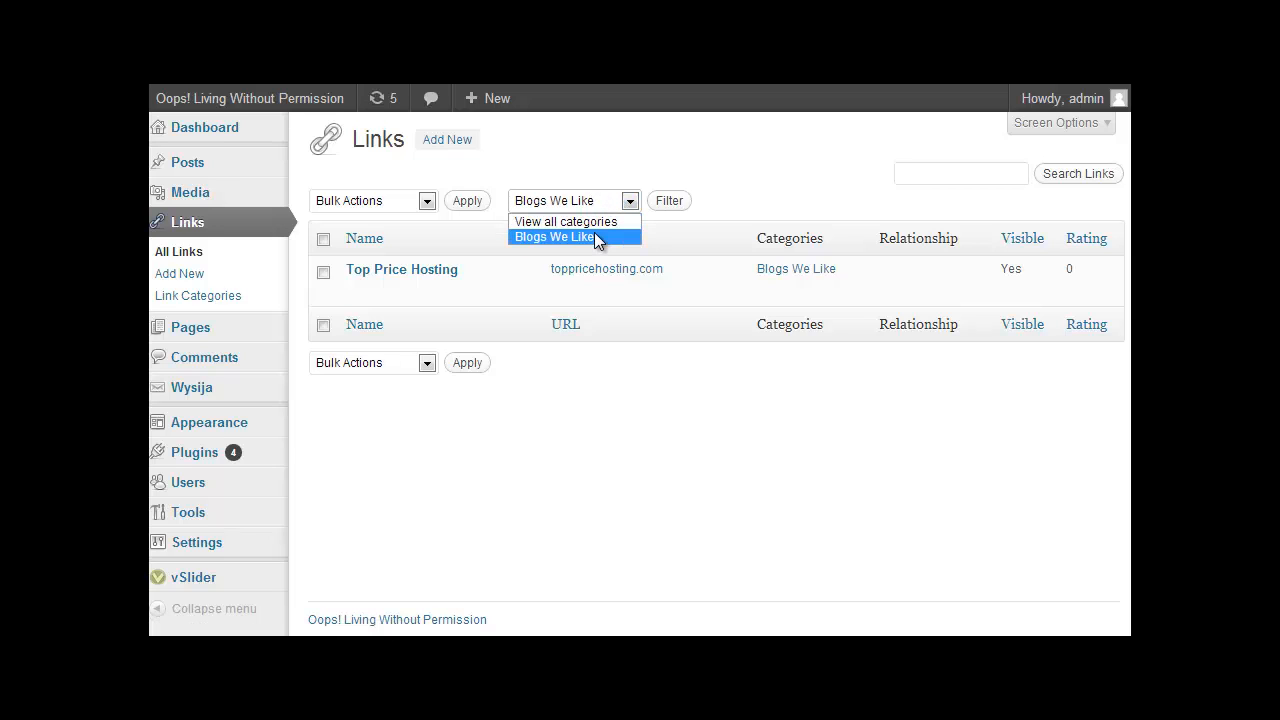
left_click(472, 230)
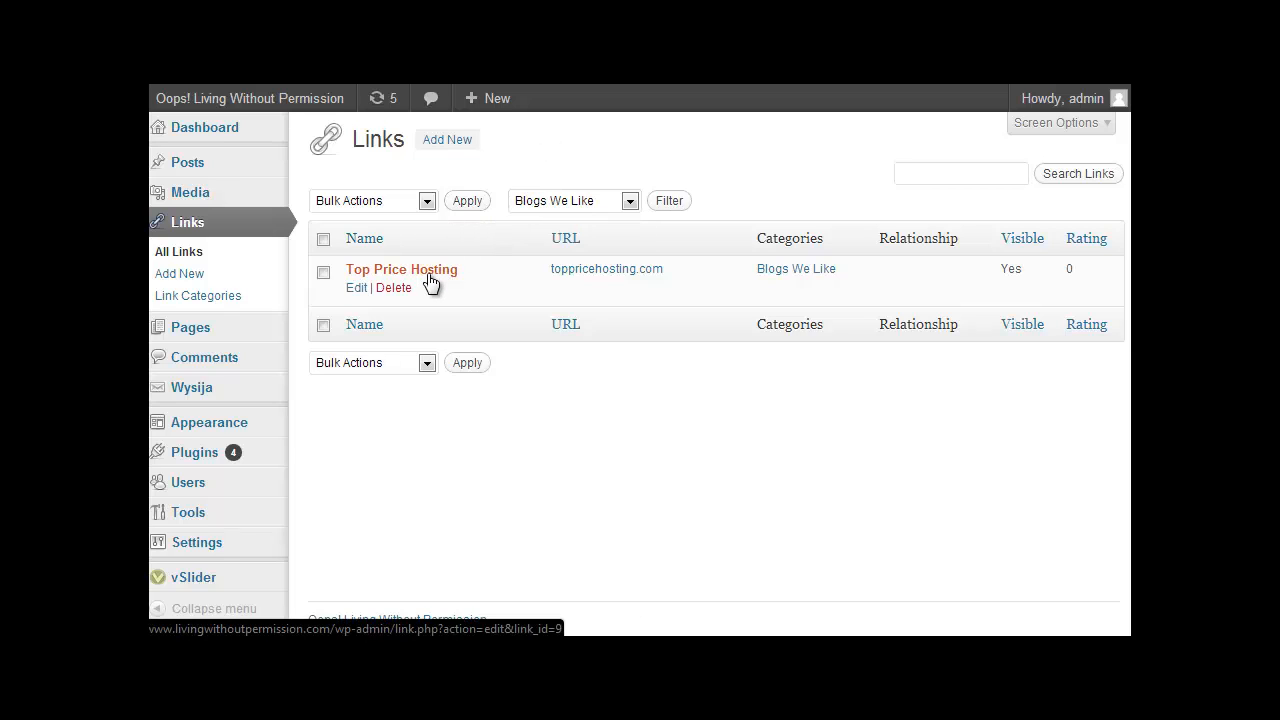
left_click(462, 144)
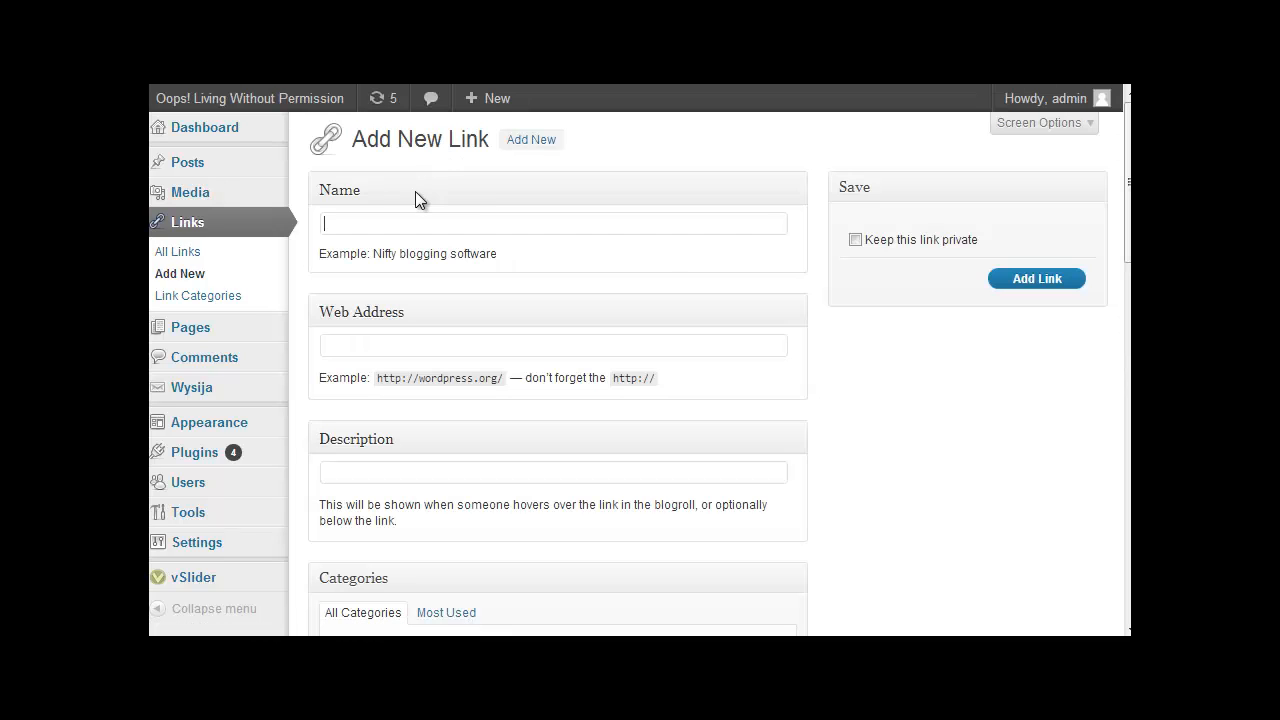
type("Msn.com")
left_click(389, 343)
type("h")
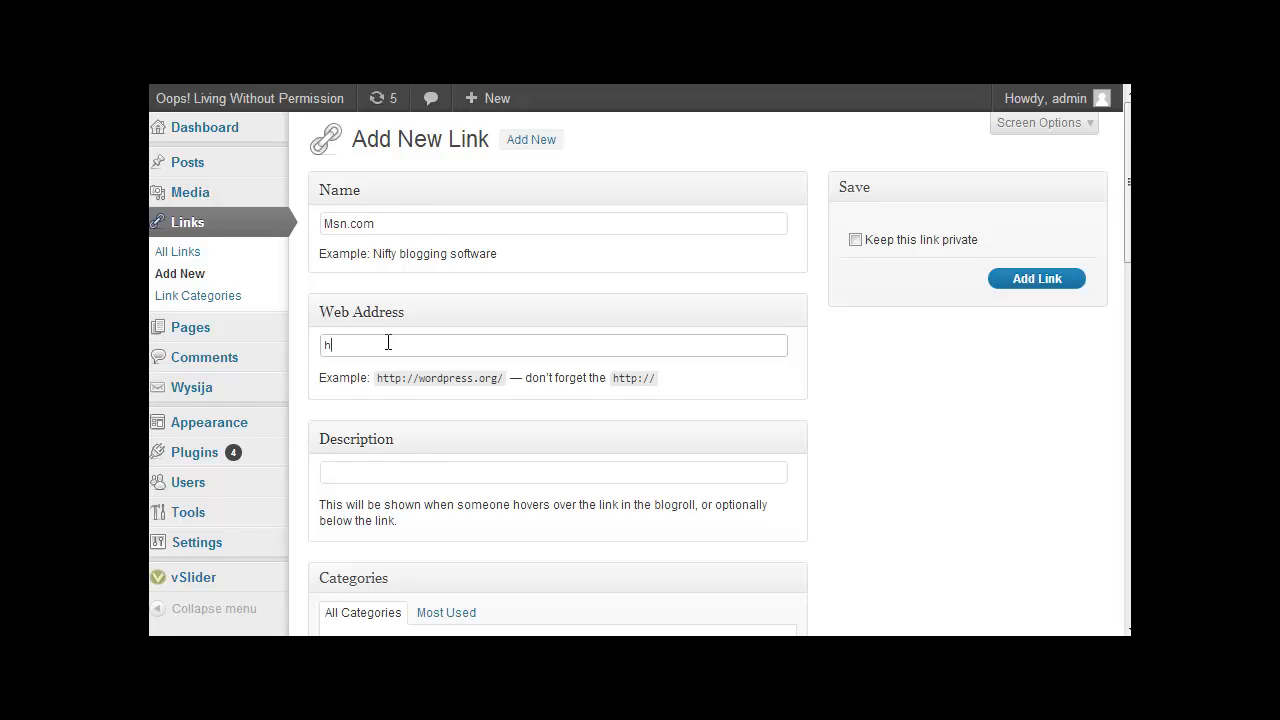
type("ttp://")
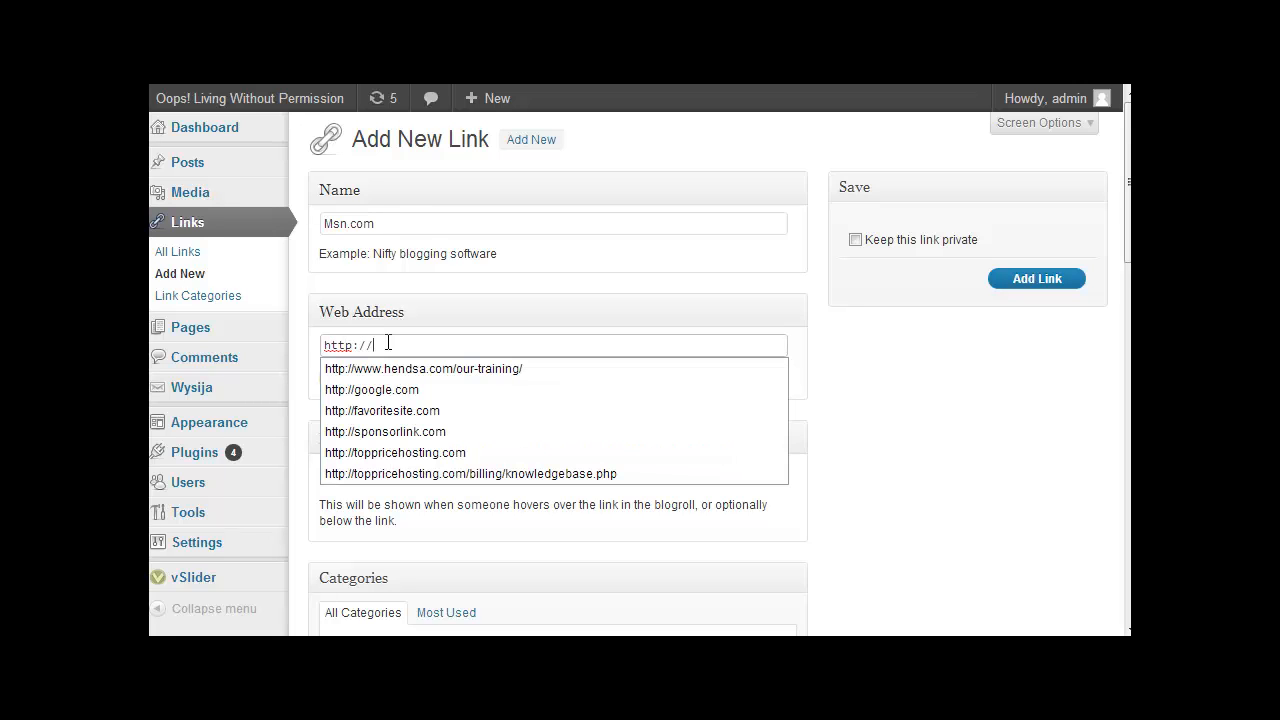
type("msn.com")
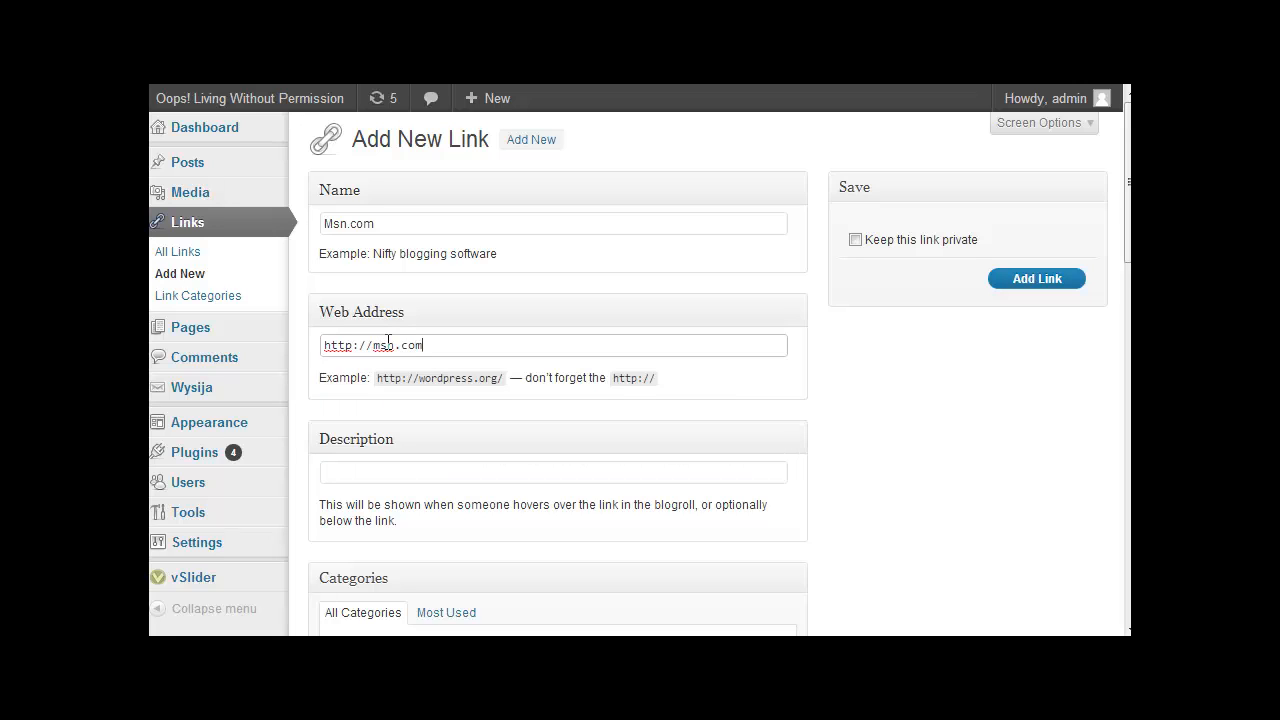
Step: Assign the new link to the Blogs We Like category and add it to the site
scroll(440, 460, "down", 1)
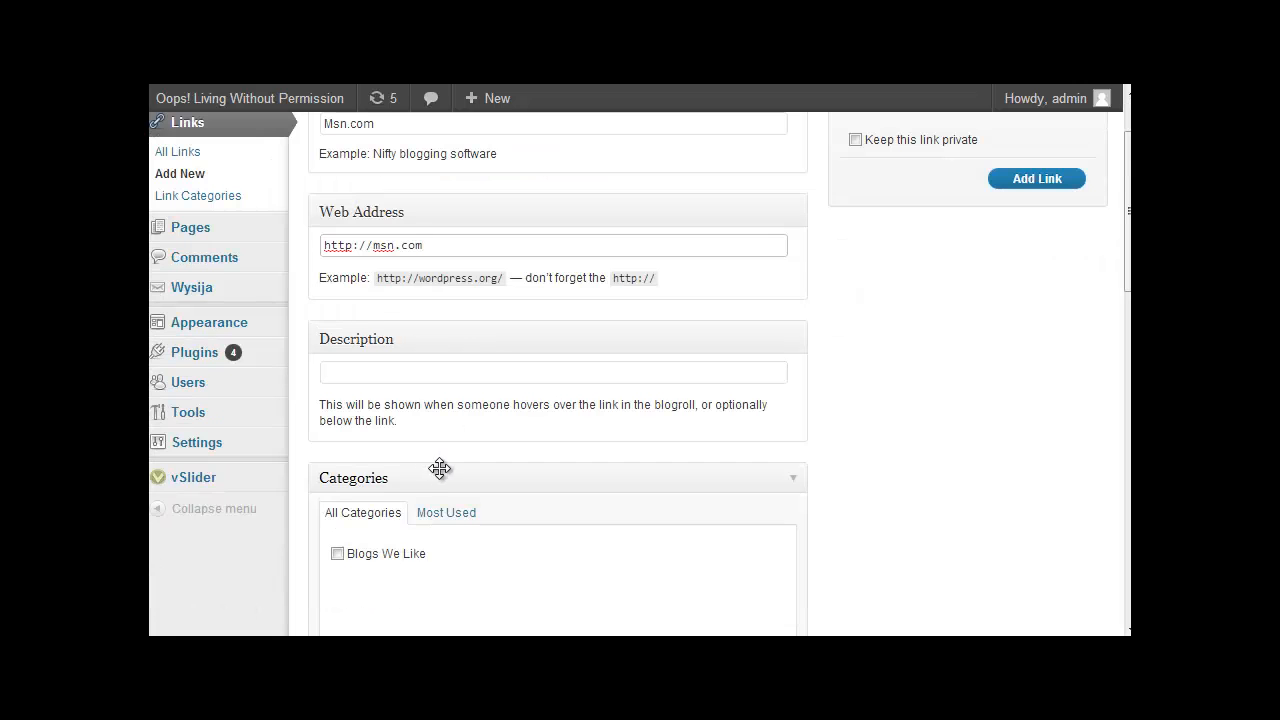
scroll(490, 420, "down", 1)
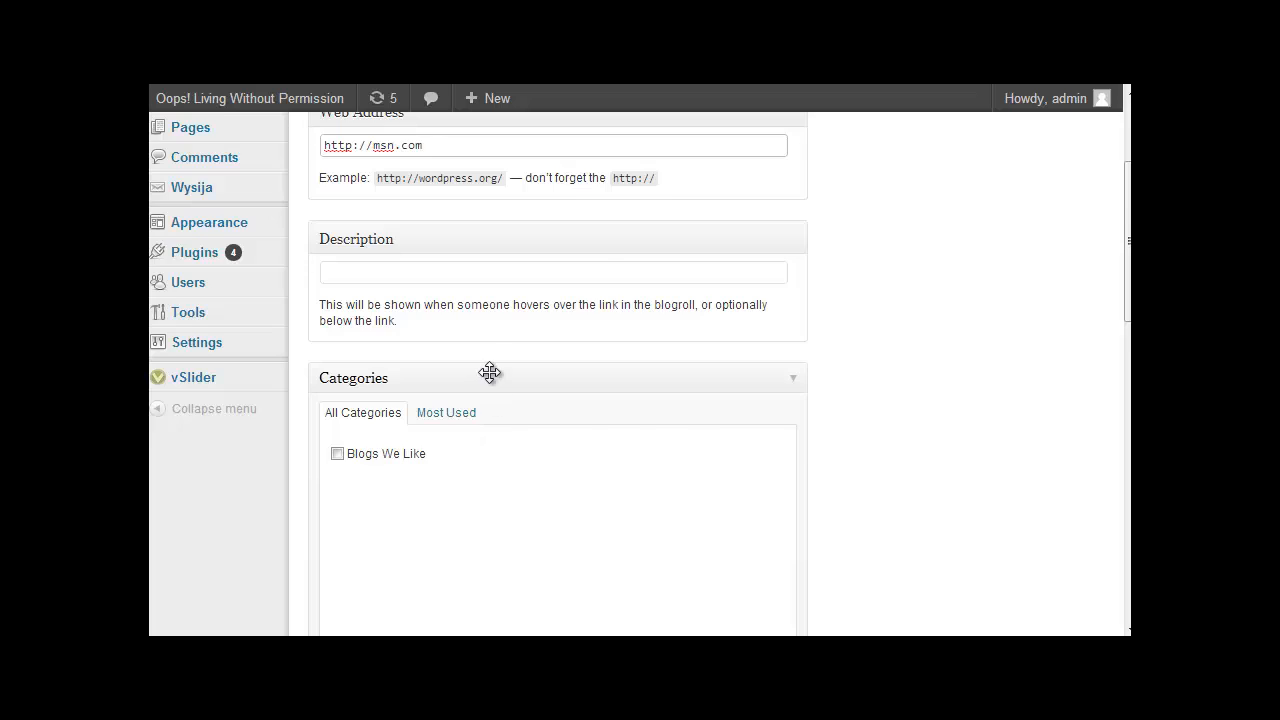
scroll(490, 374, "up", 1)
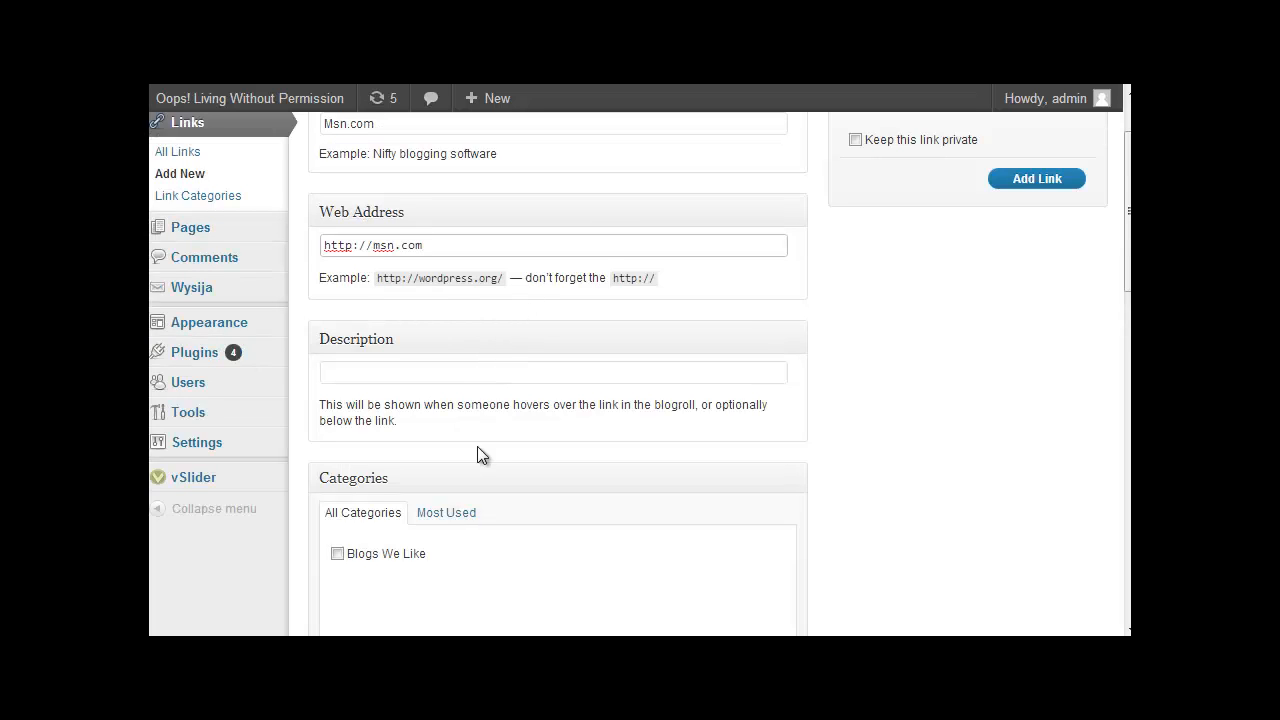
scroll(455, 369, "down", 1)
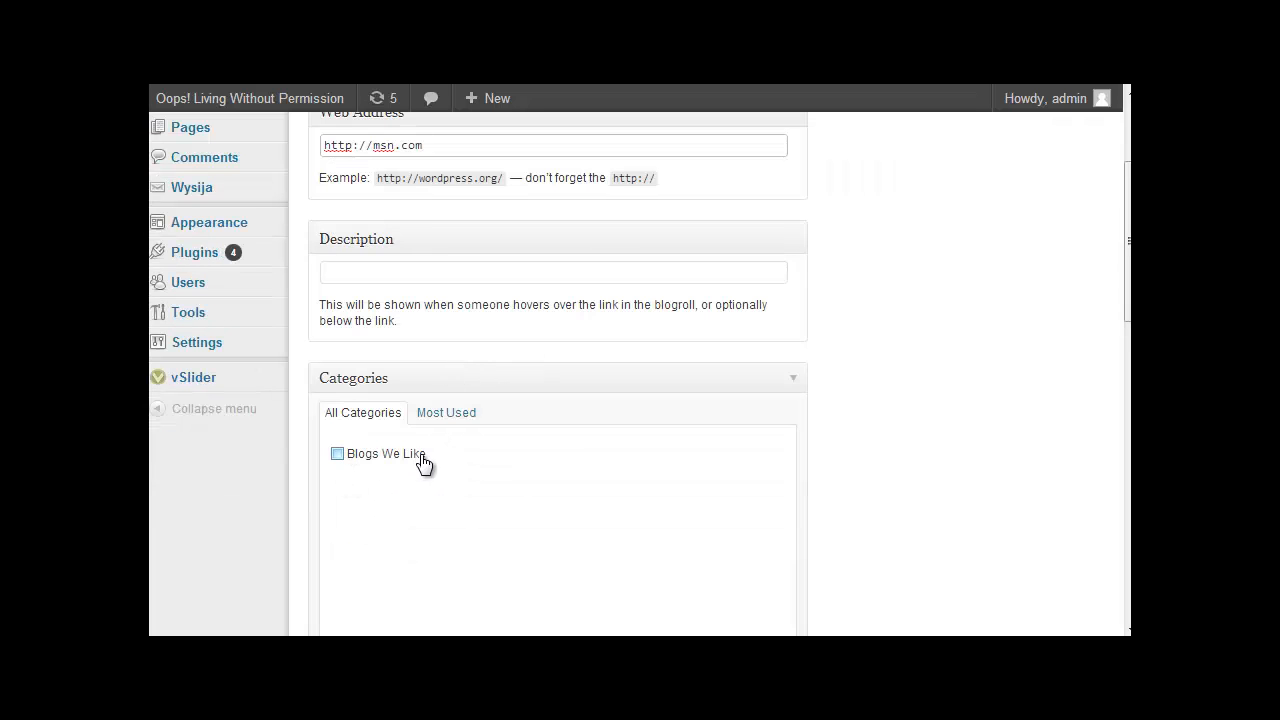
left_click(337, 454)
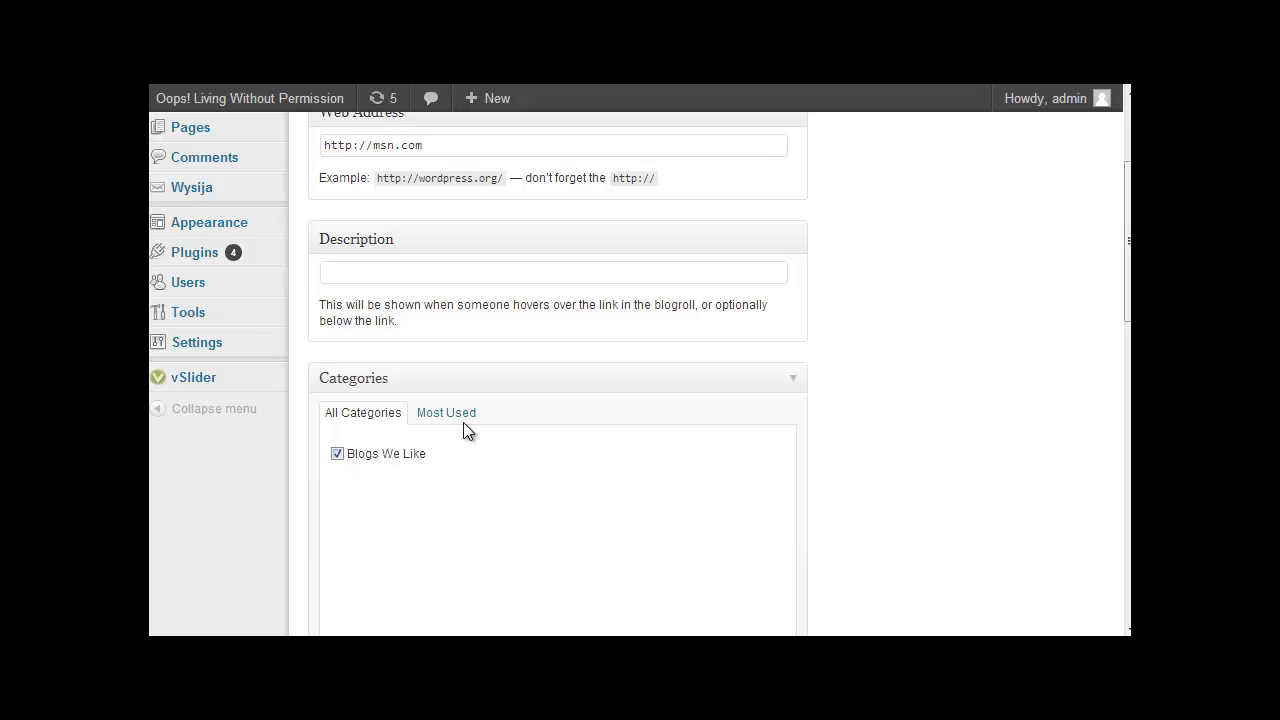
scroll(503, 422, "up", 2)
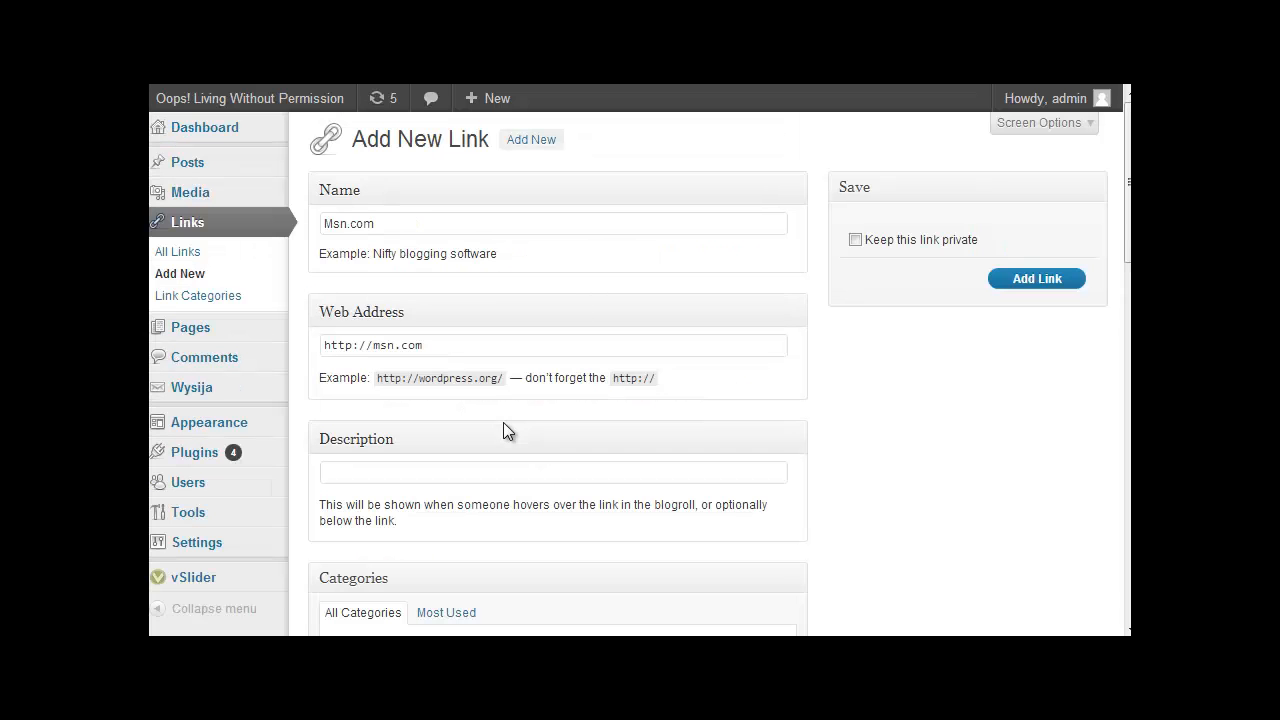
left_click(1023, 284)
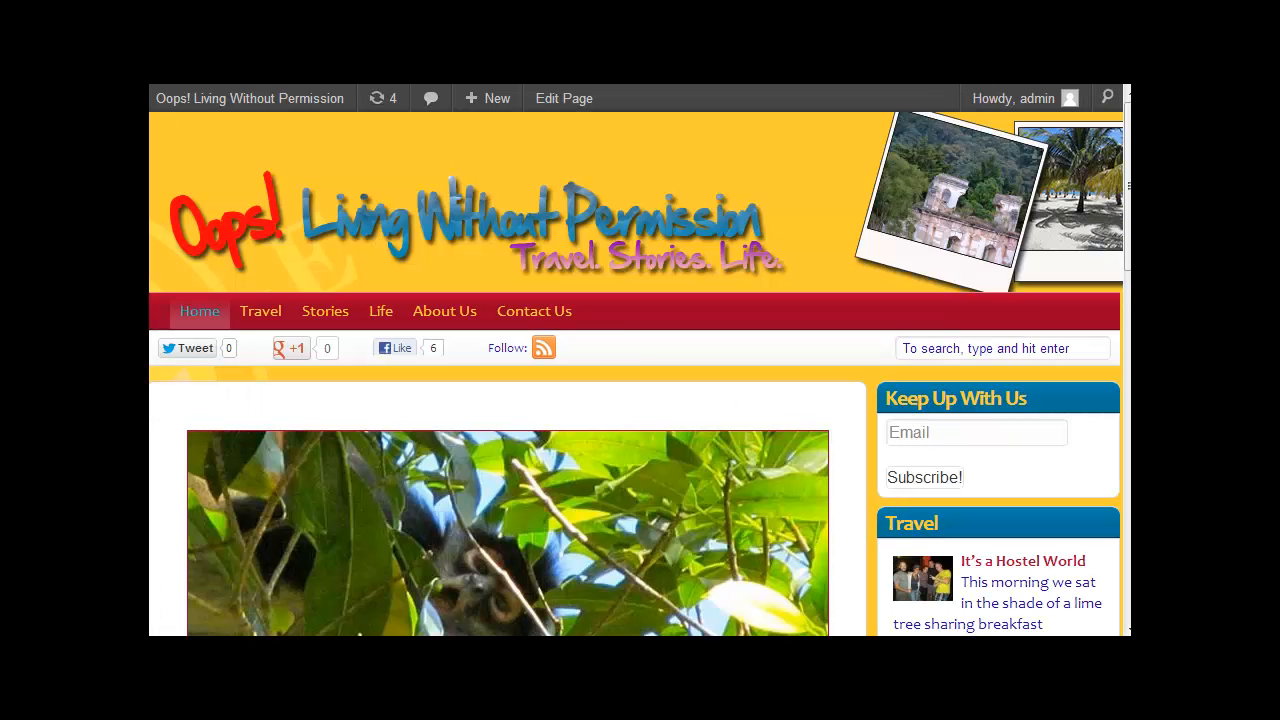
Step: Reload the site's home page and check the links section in its sidebar
key("F5")
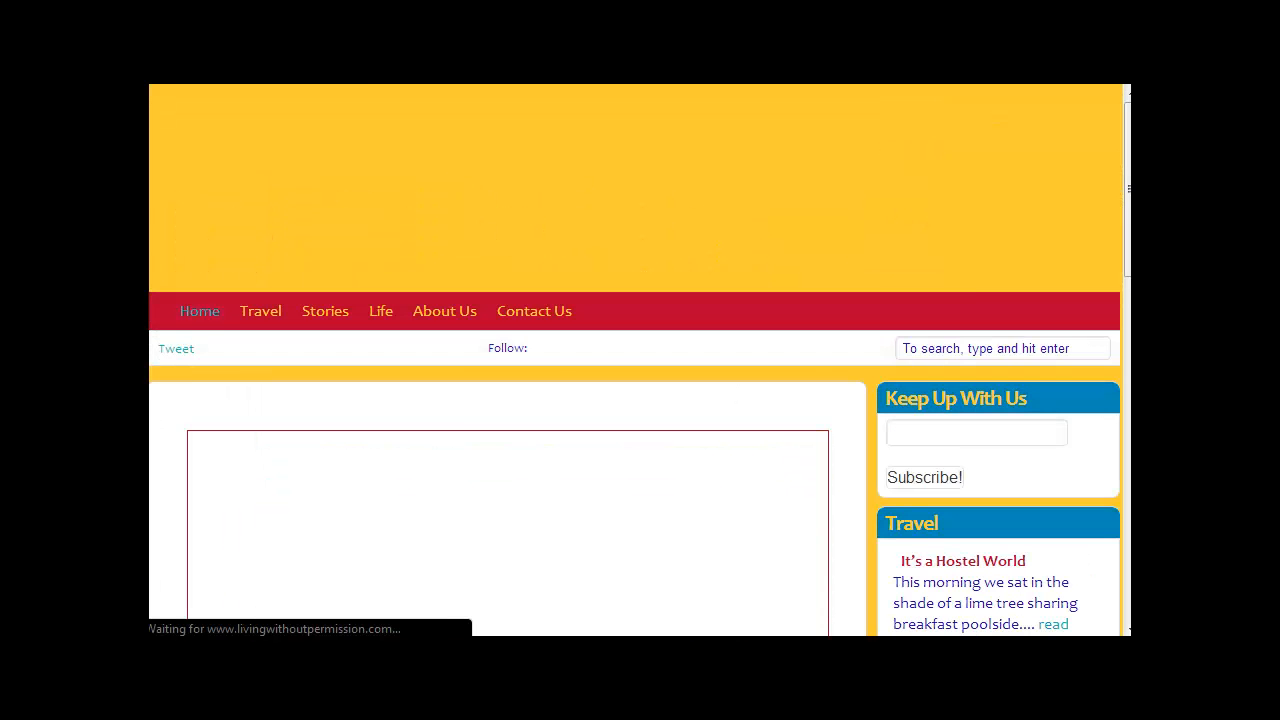
scroll(1068, 180, "down", 10)
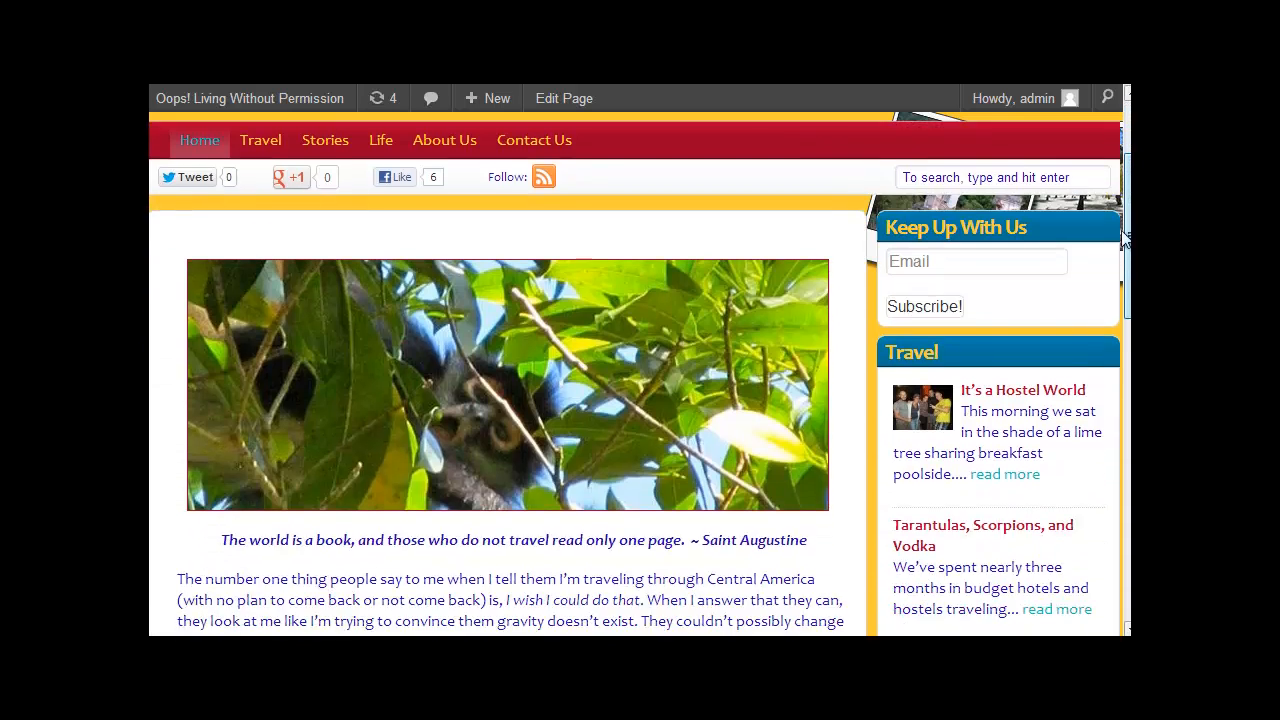
scroll(906, 462, "down", 3)
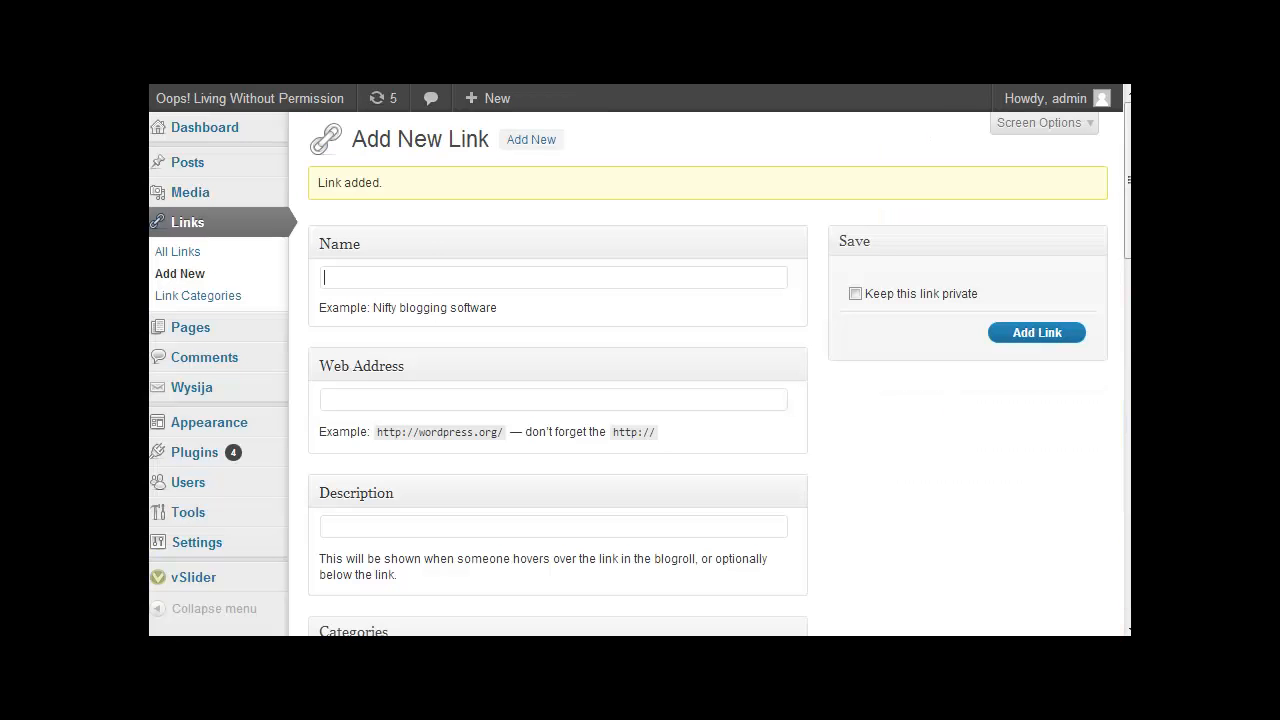
Step: Rename the Blogs We Like link category to "Sites I Enjoy" and save the update
left_click(211, 295)
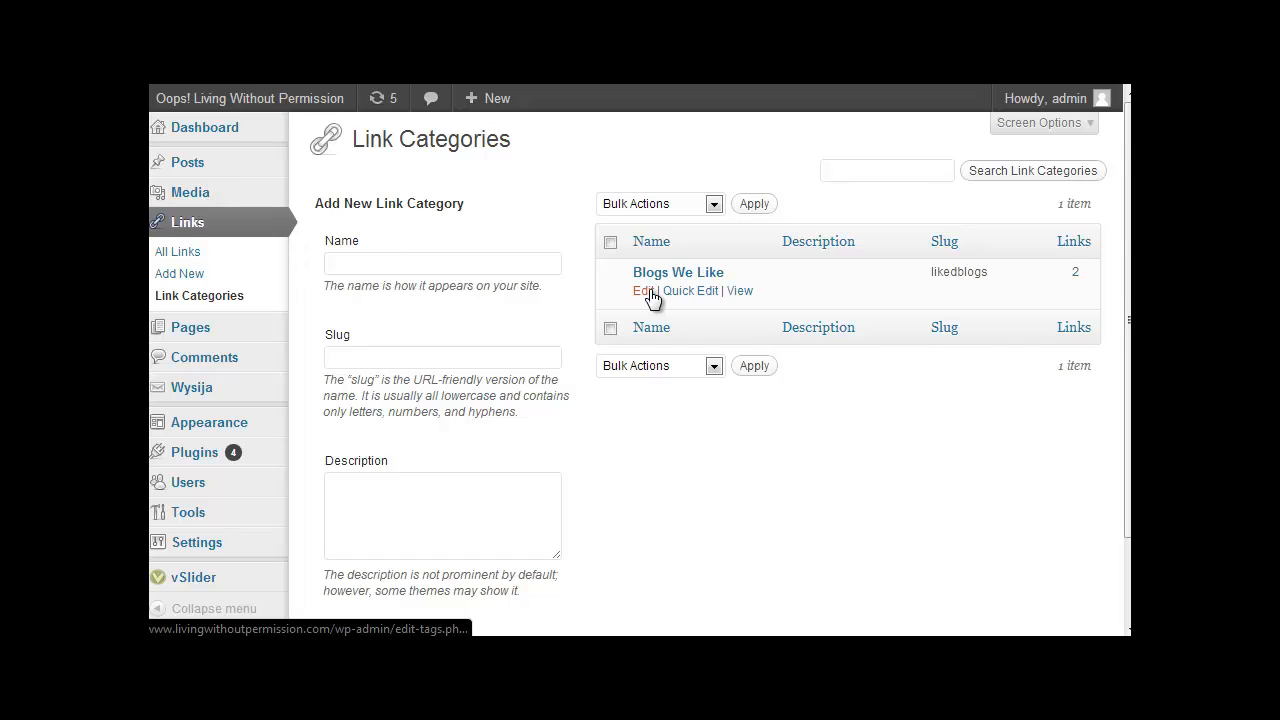
left_click(648, 294)
left_click_drag(623, 185, 577, 188)
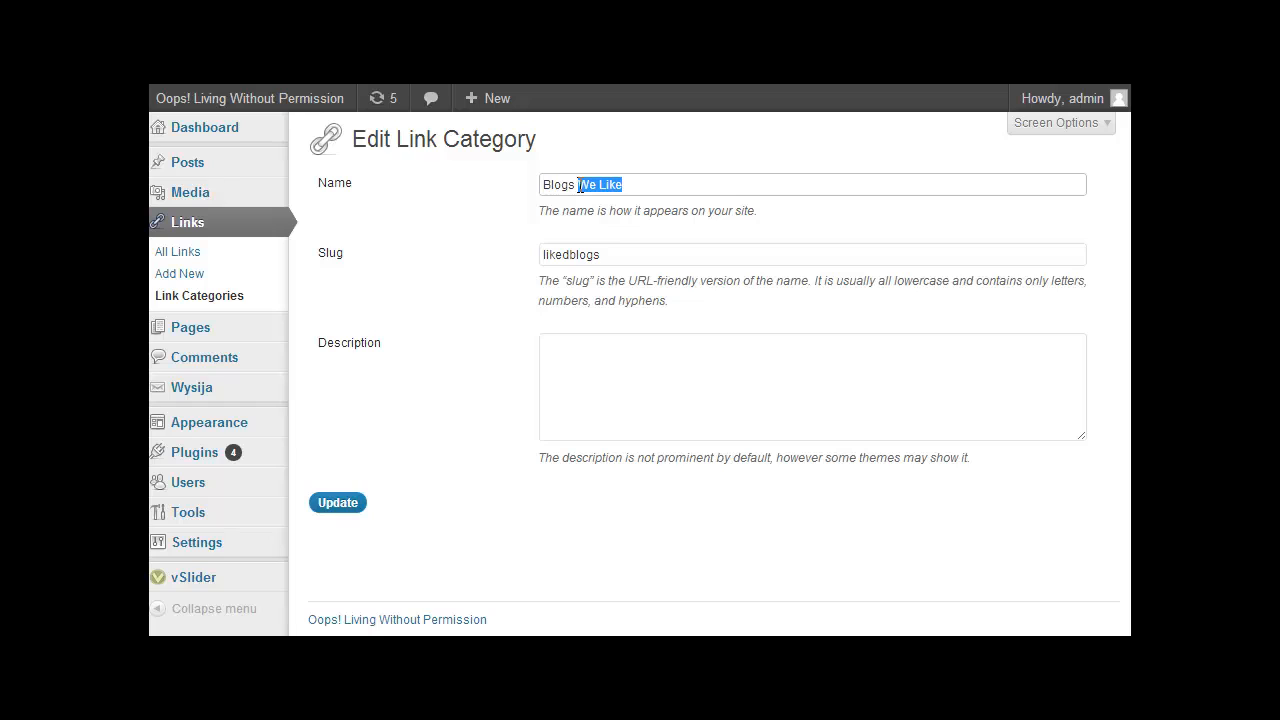
key("BackSpace")
type("Enjoy")
key("shift+Left")
key("shift+Left")
key("shift+Left")
key("shift+Left")
key("shift+Left")
key("shift+Left")
key("shift+Left")
key("shift+Left")
key("shift+Left")
key("shift+Left")
key("shift+Left")
type("Sites I Enjoy")
left_click(327, 509)
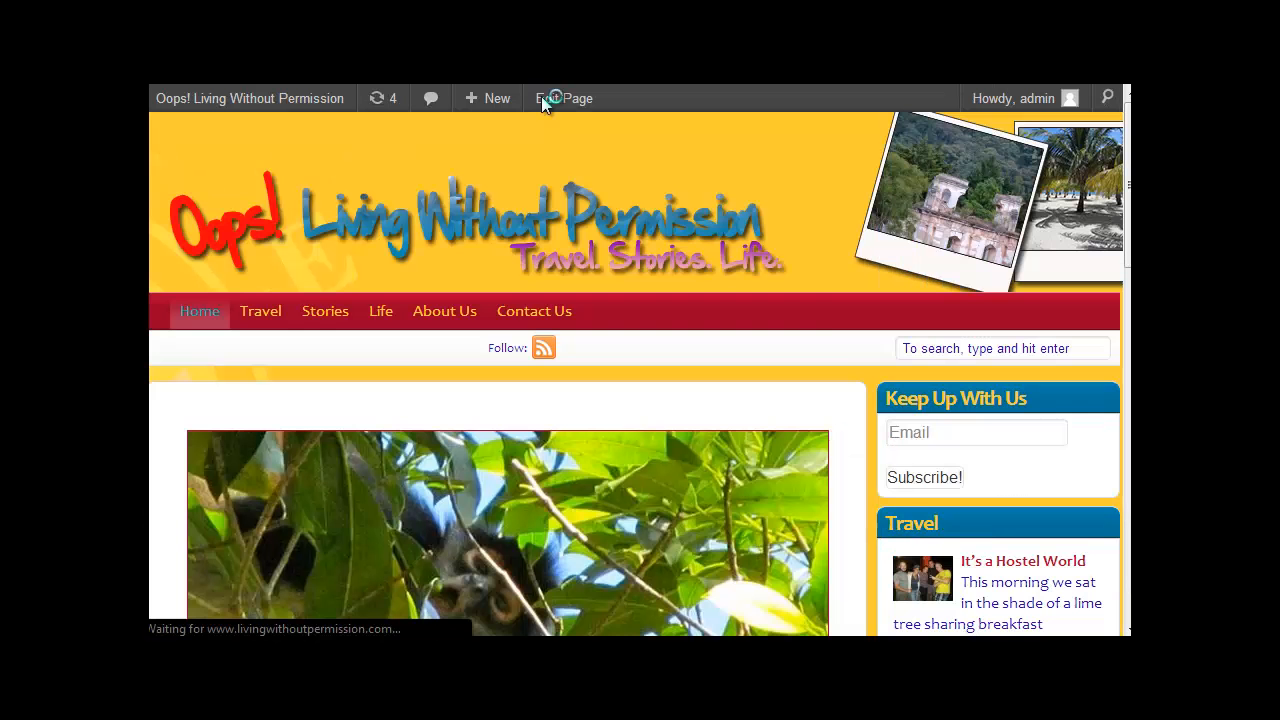
Step: Examine the renamed link category and its links at the end of the home page sidebar
scroll(839, 334, "down", 4)
scroll(839, 335, "down", 8)
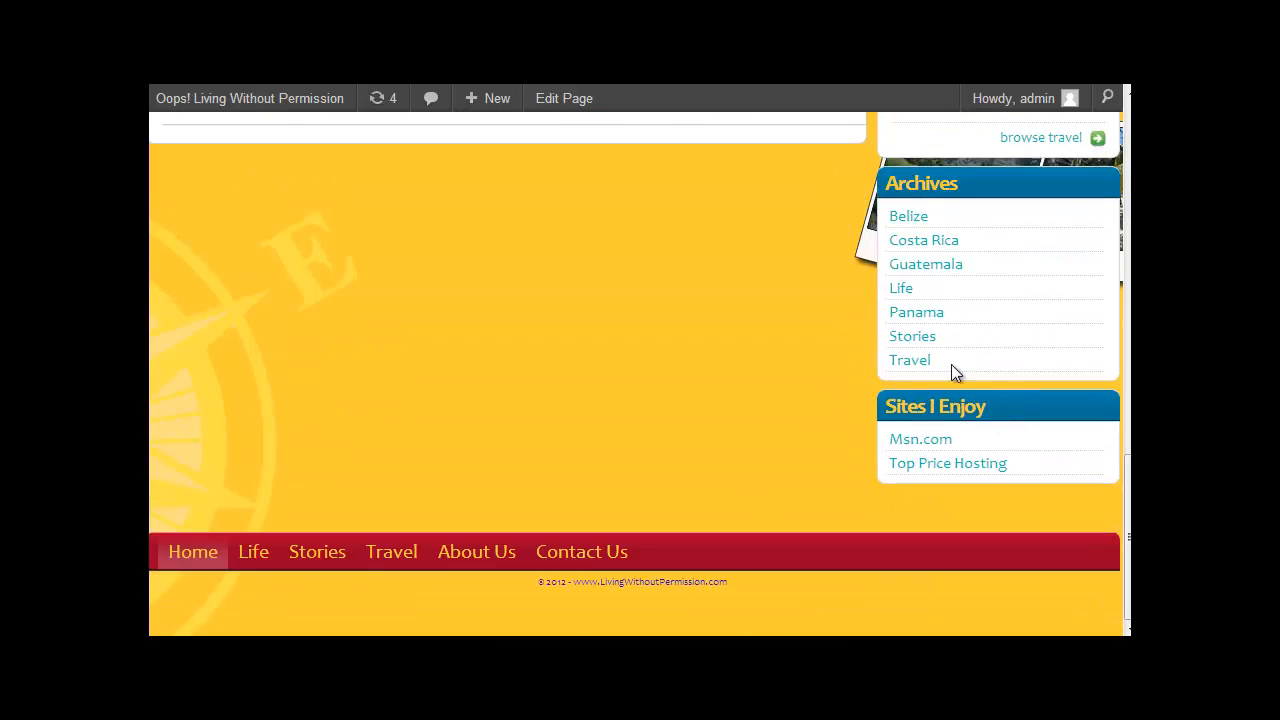
scroll(951, 364, "up", 3)
scroll(951, 364, "down", 1)
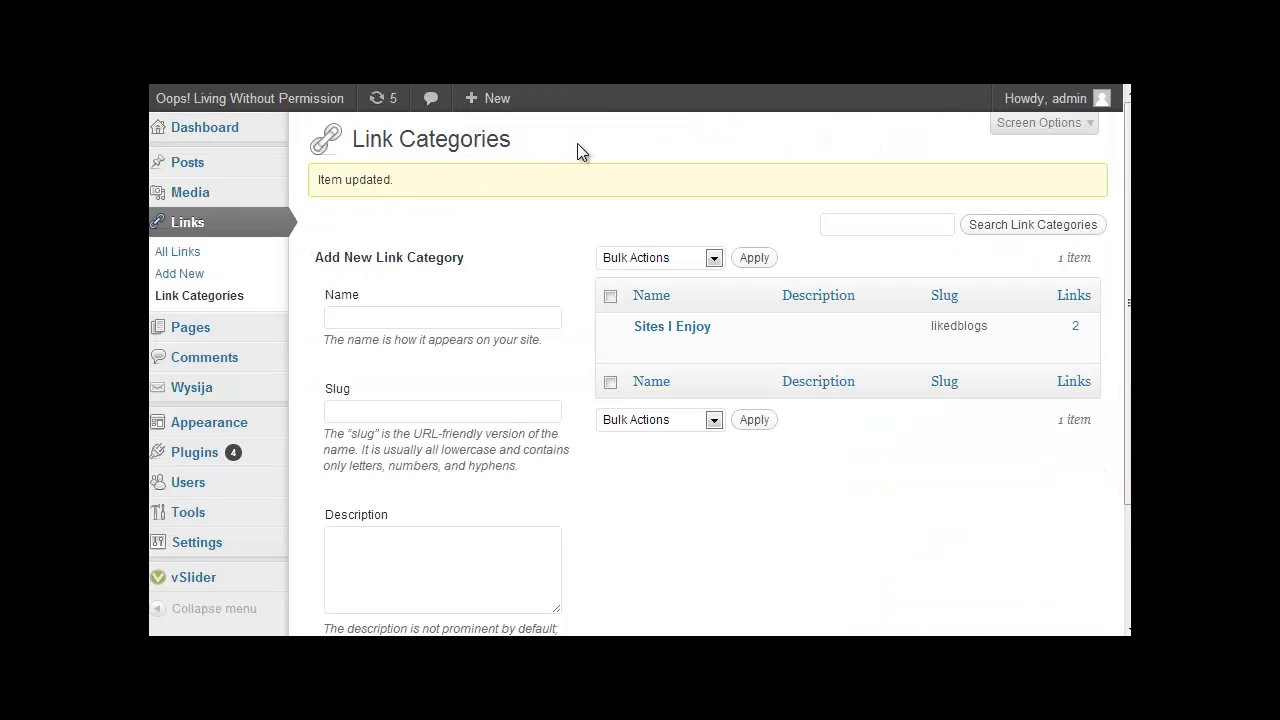
scroll(578, 150, "down", 2)
scroll(500, 170, "up", 2)
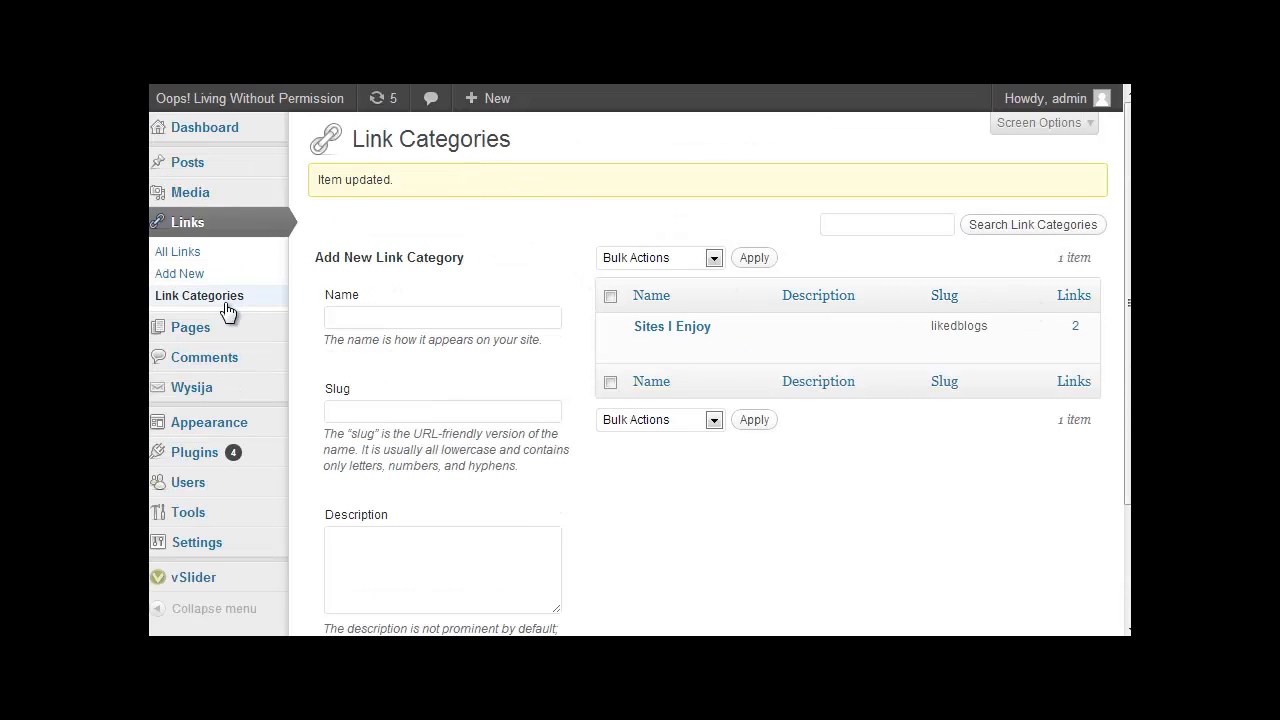
Step: Open the Widgets settings and look through the available widgets, including the Links widget, and the Primary Sidebar
mouse_move(222, 425)
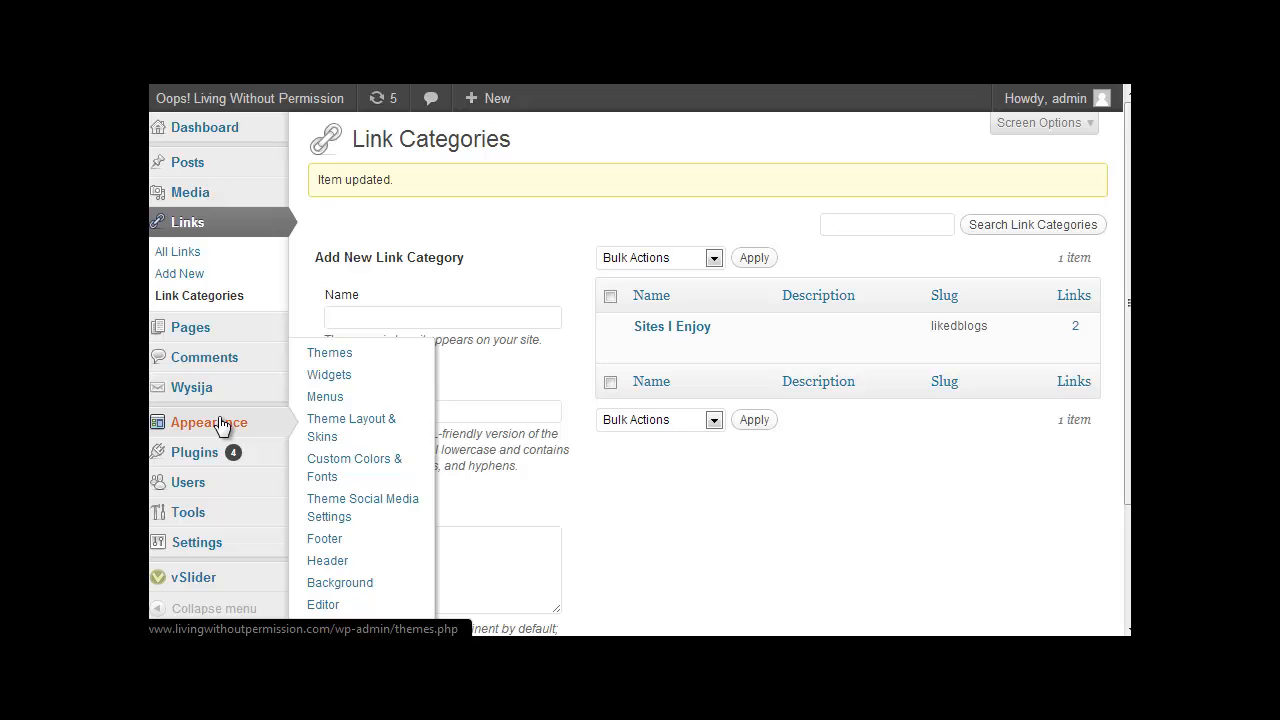
left_click(319, 378)
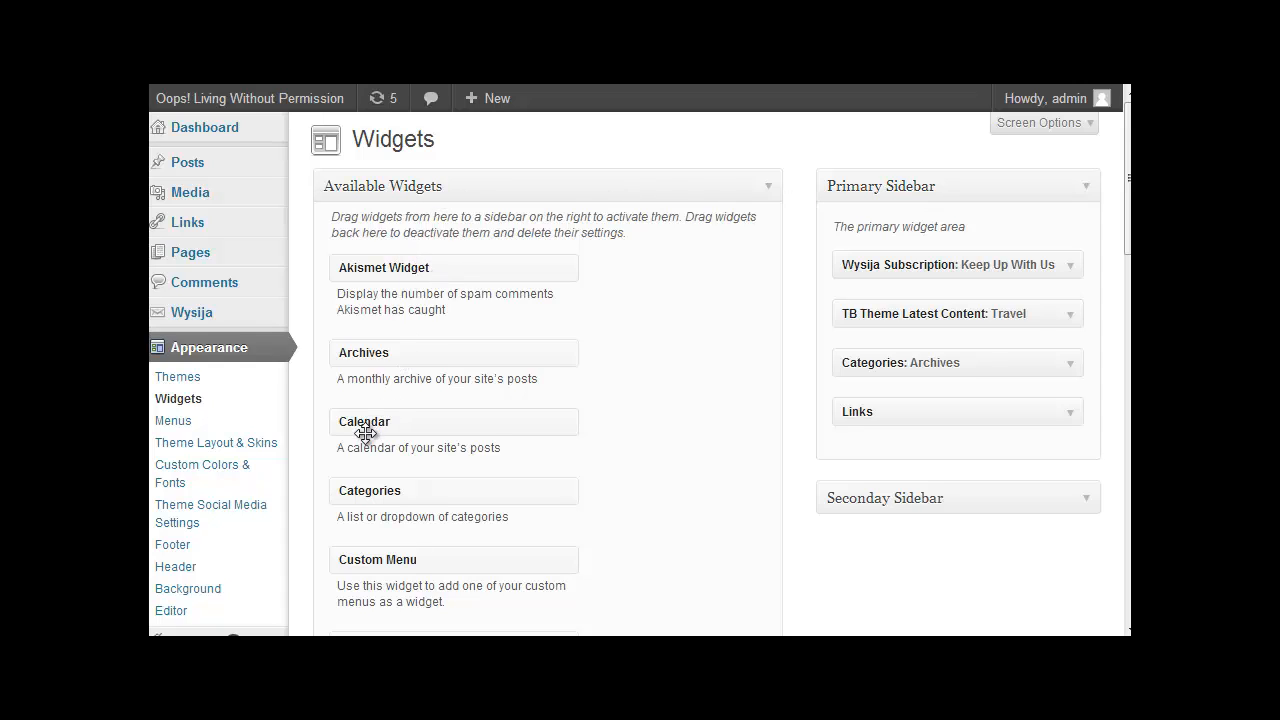
scroll(414, 462, "down", 1)
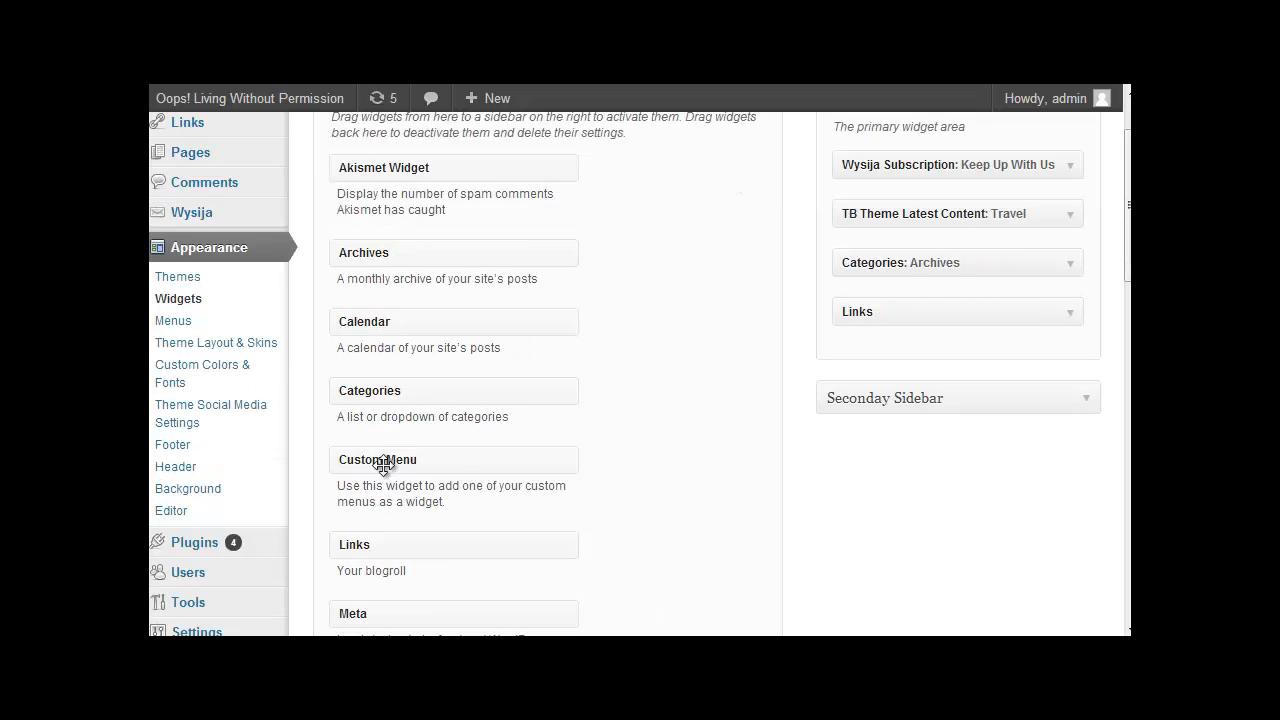
scroll(393, 479, "down", 1)
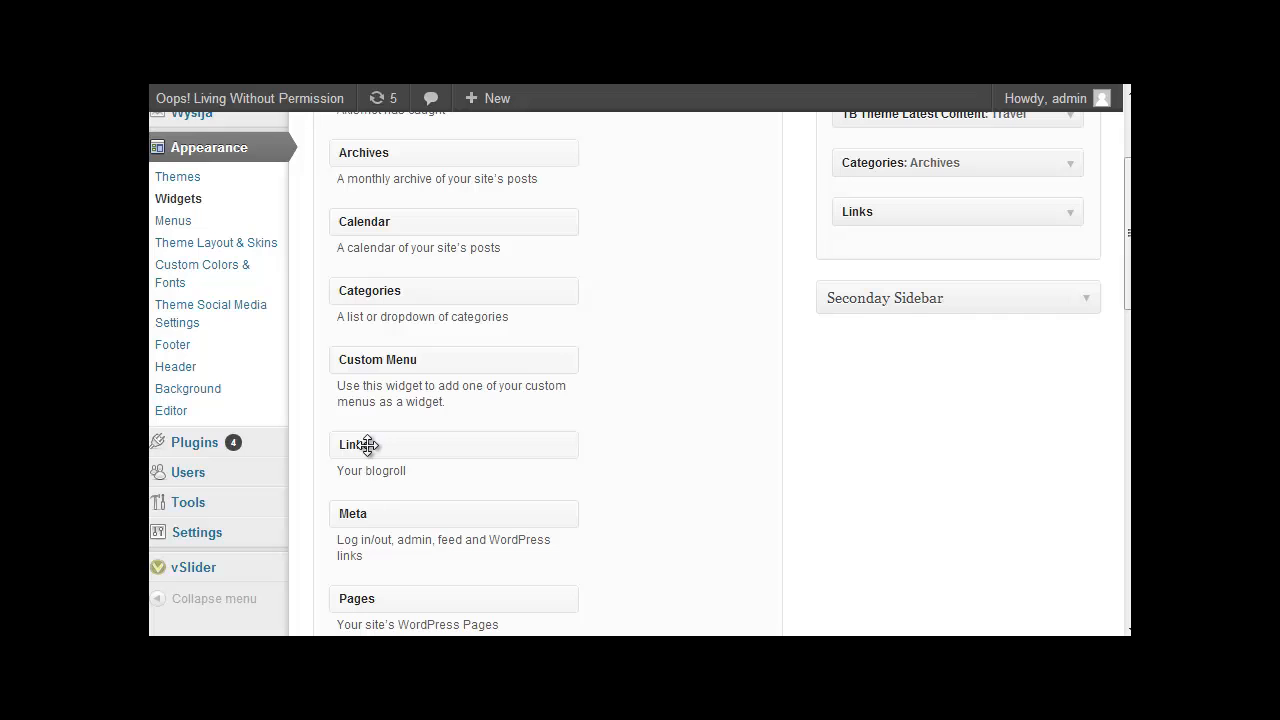
scroll(368, 445, "down", 4)
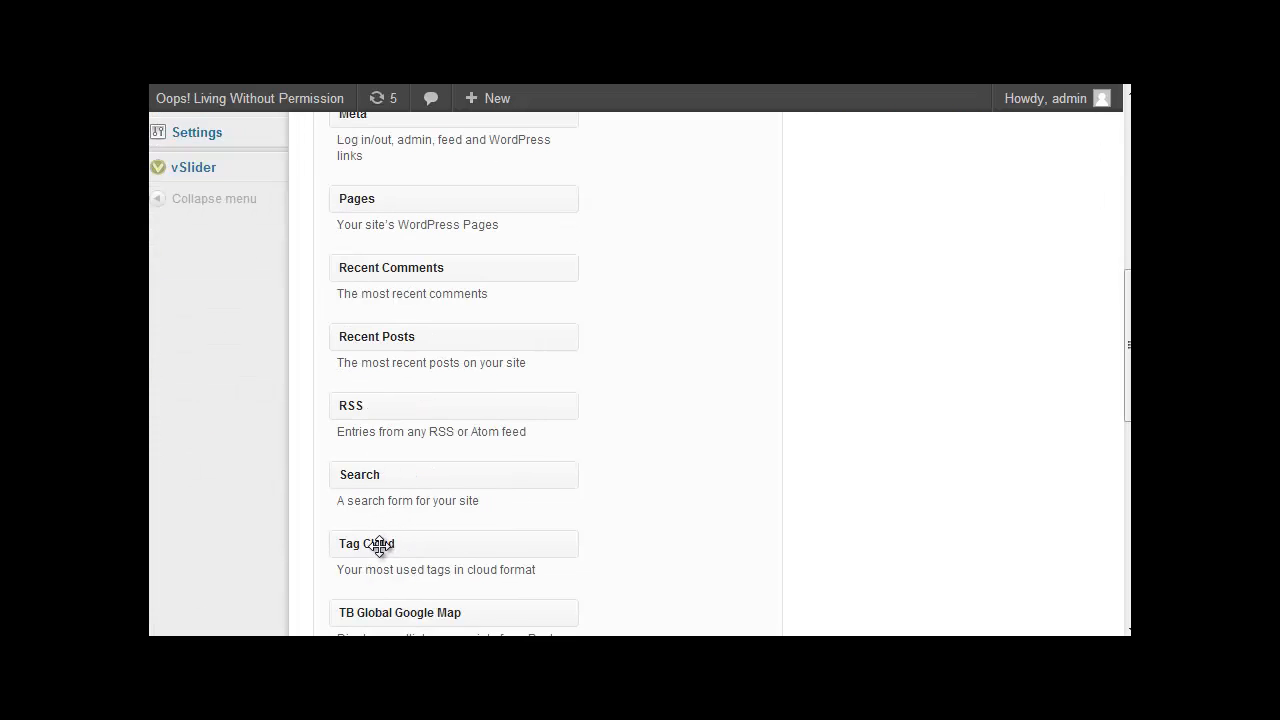
left_click_drag(372, 544, 366, 438)
scroll(668, 391, "up", 3)
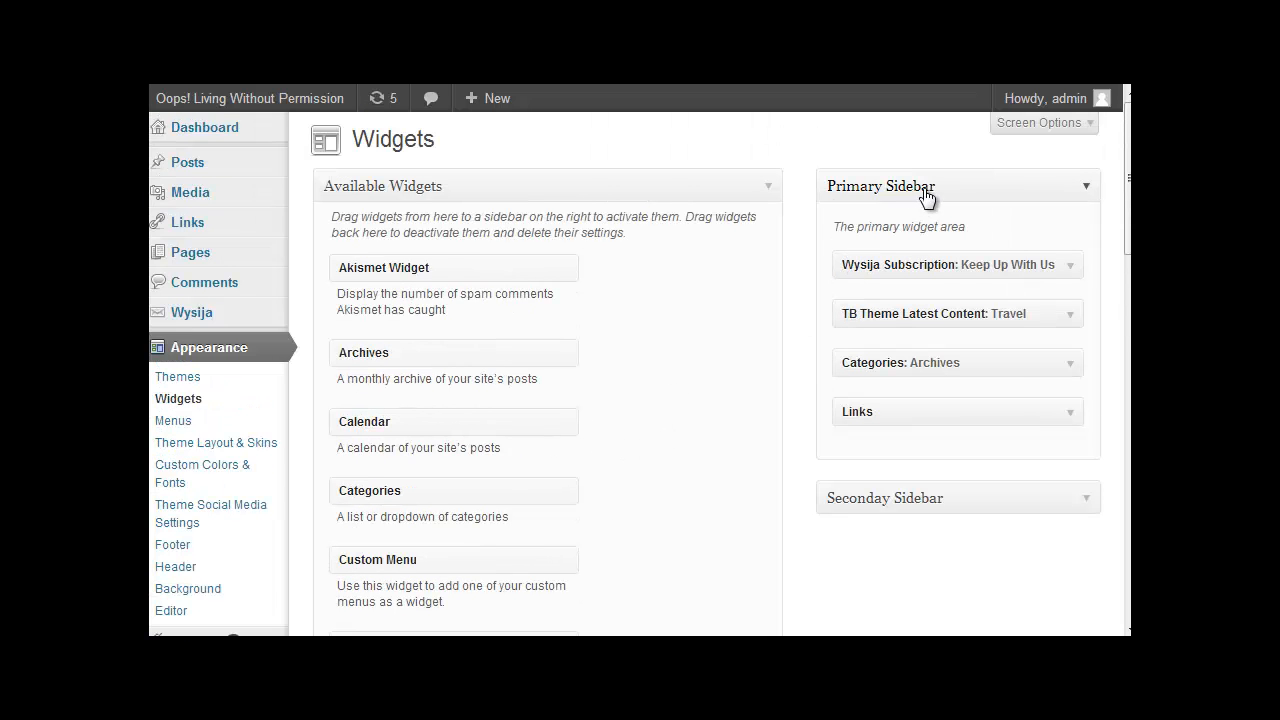
Step: Set the title of the Wysija Subscription widget in the Primary Sidebar to "Follow Me", save it and close its settings
left_click(1071, 268)
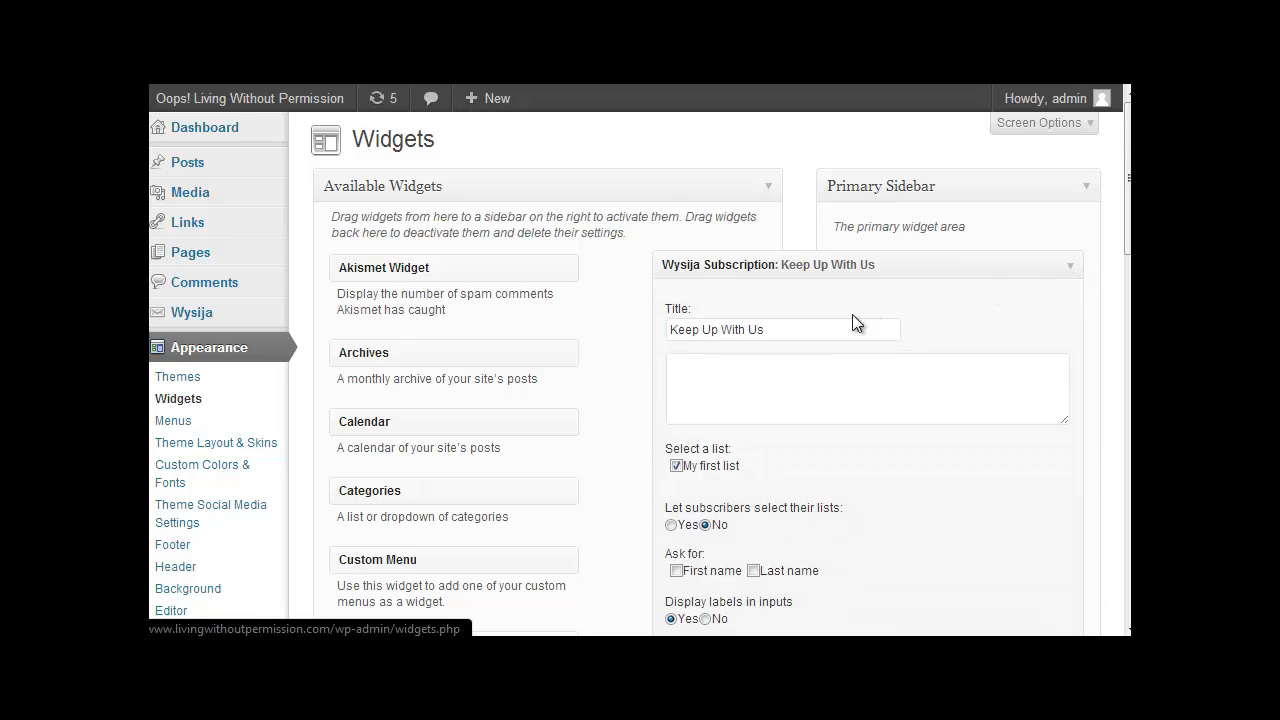
left_click_drag(786, 327, 640, 318)
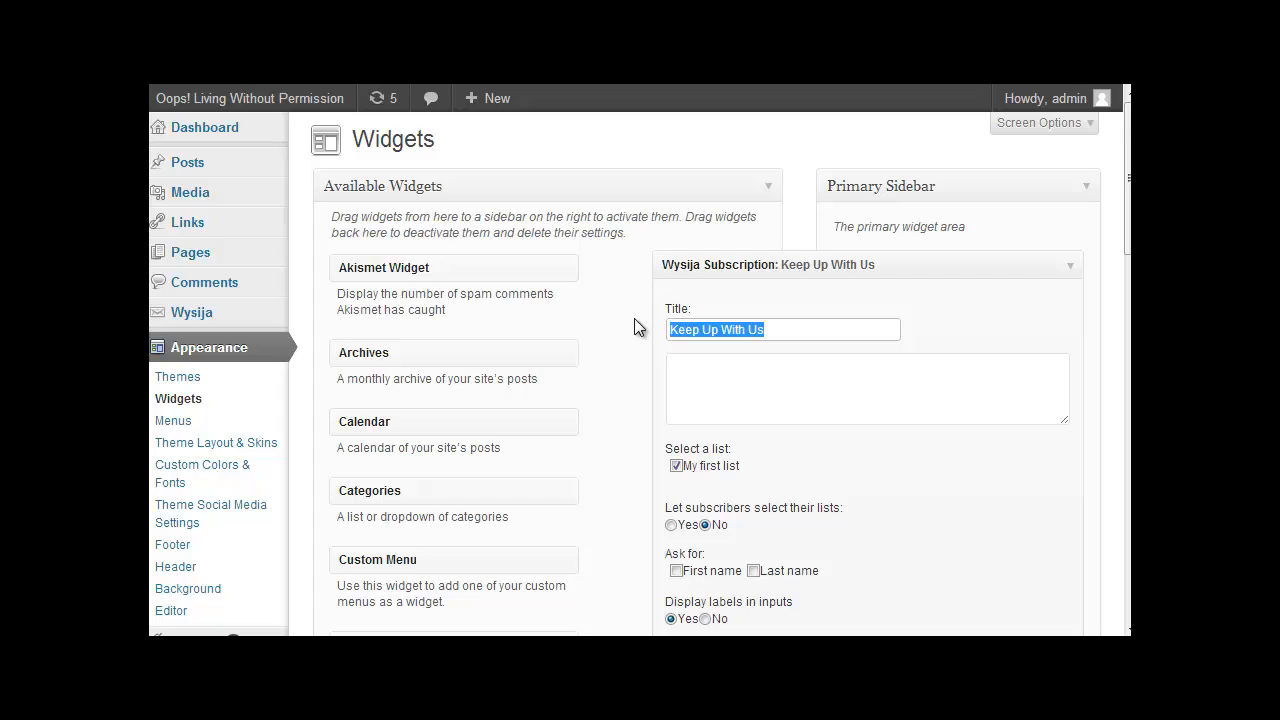
type("Follow Me")
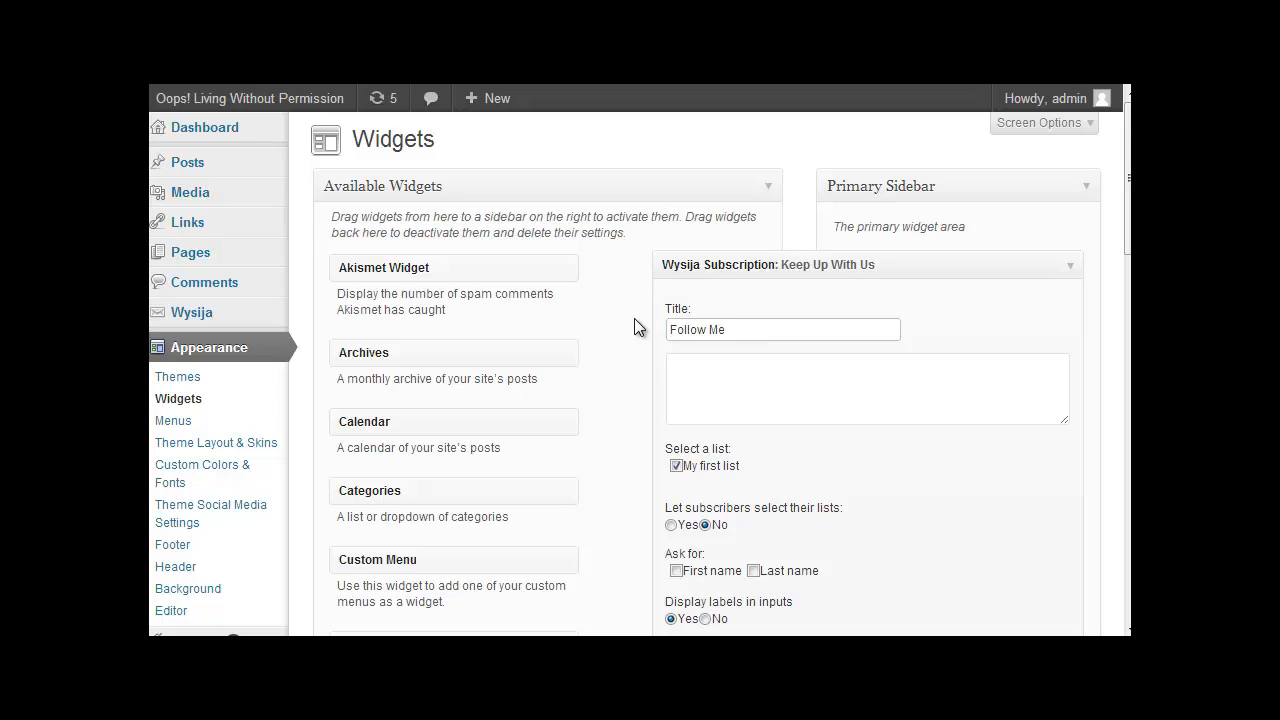
left_click(1070, 270)
left_click(1070, 270)
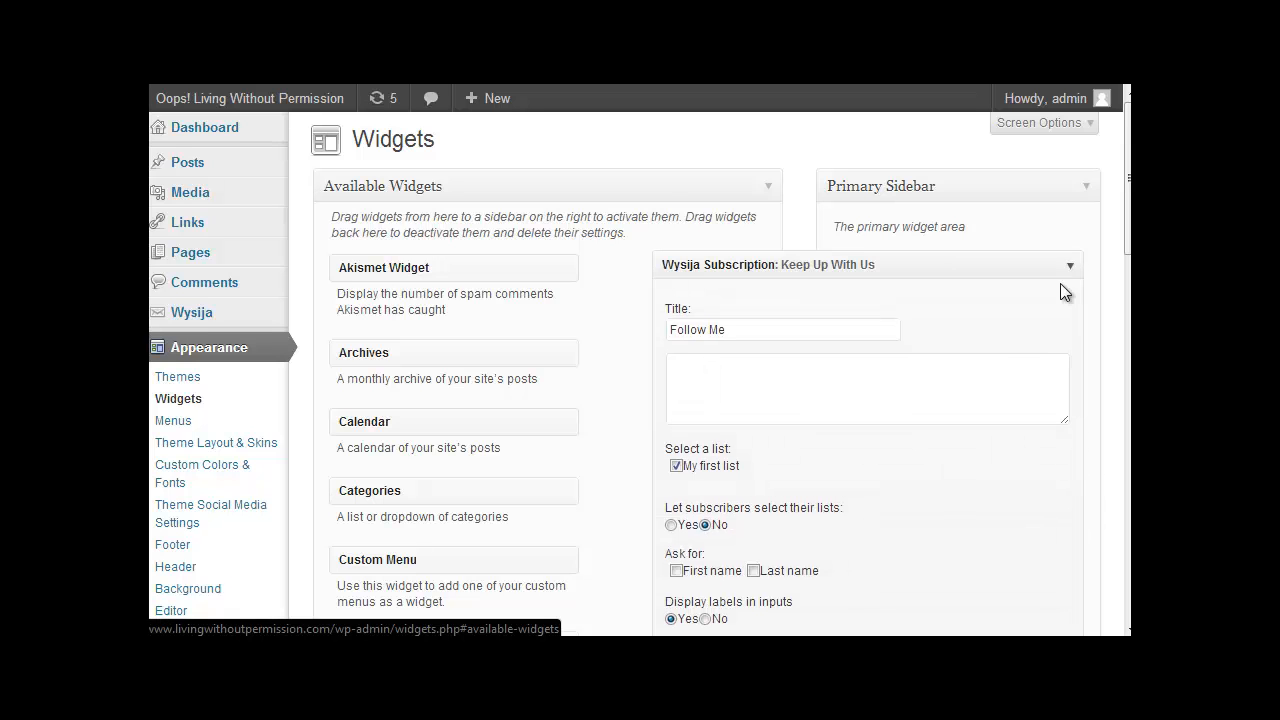
scroll(1020, 430, "down", 2)
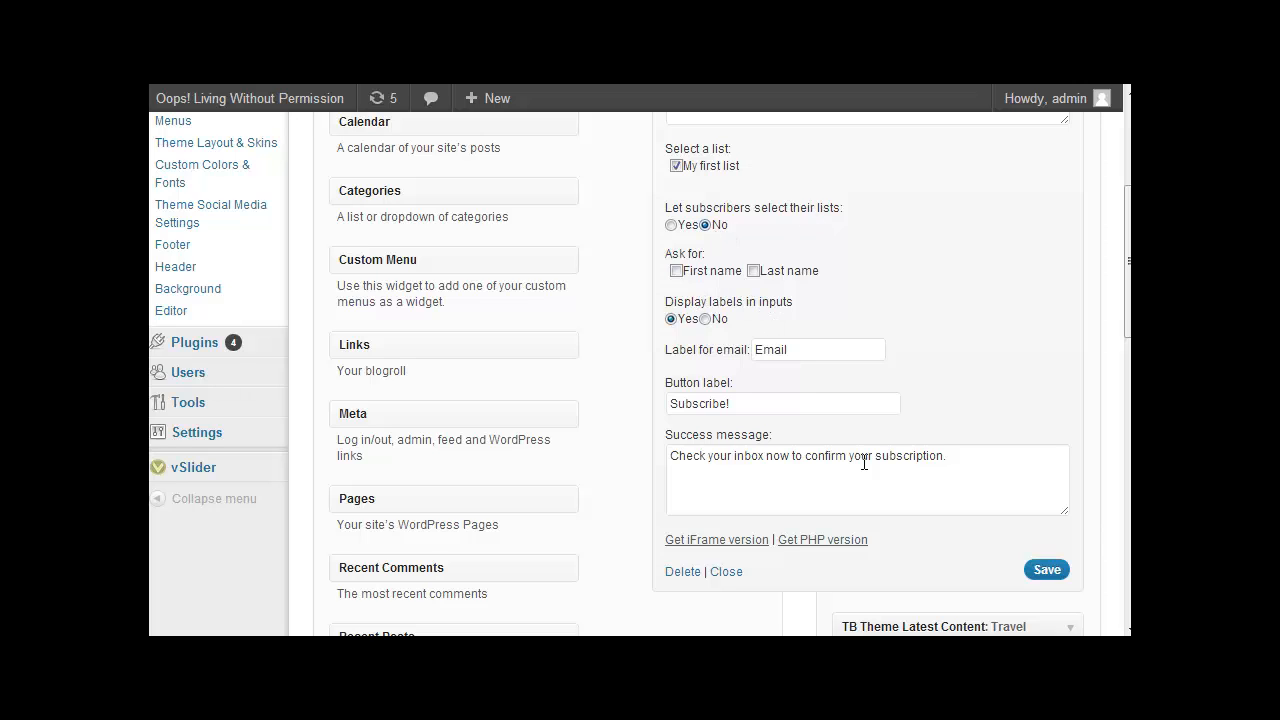
left_click(1043, 575)
left_click(1040, 576)
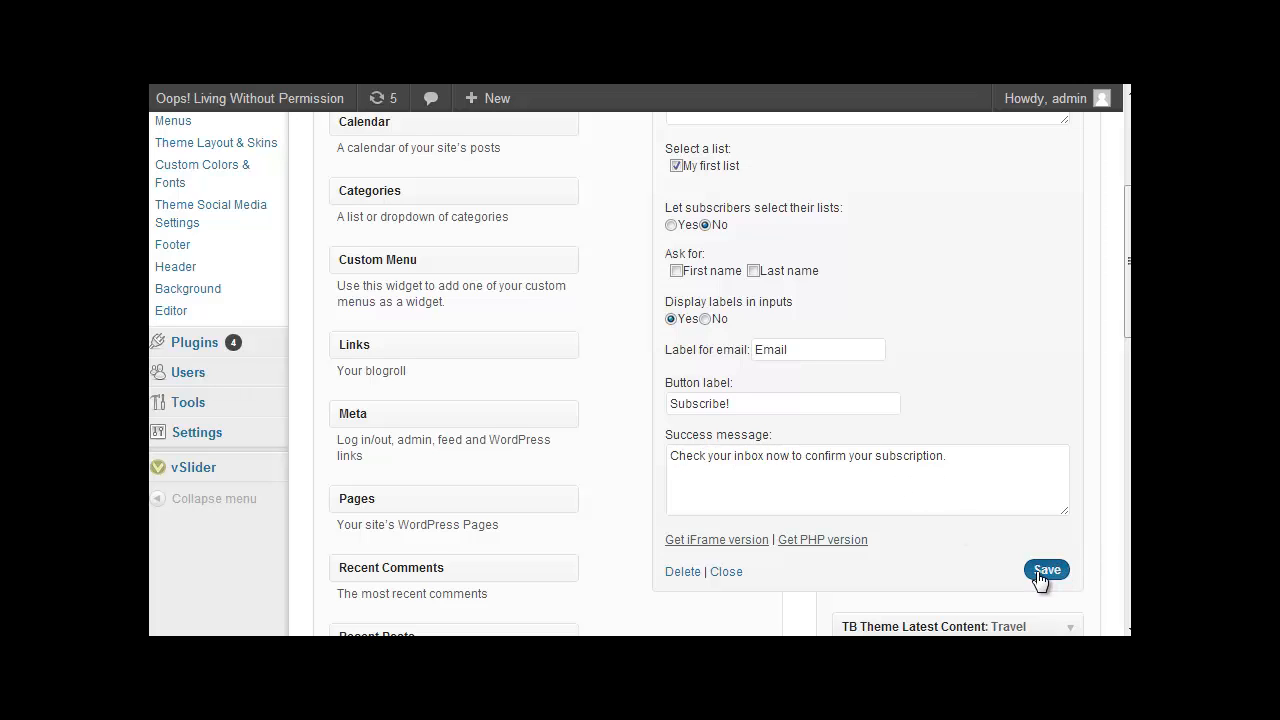
left_click(723, 571)
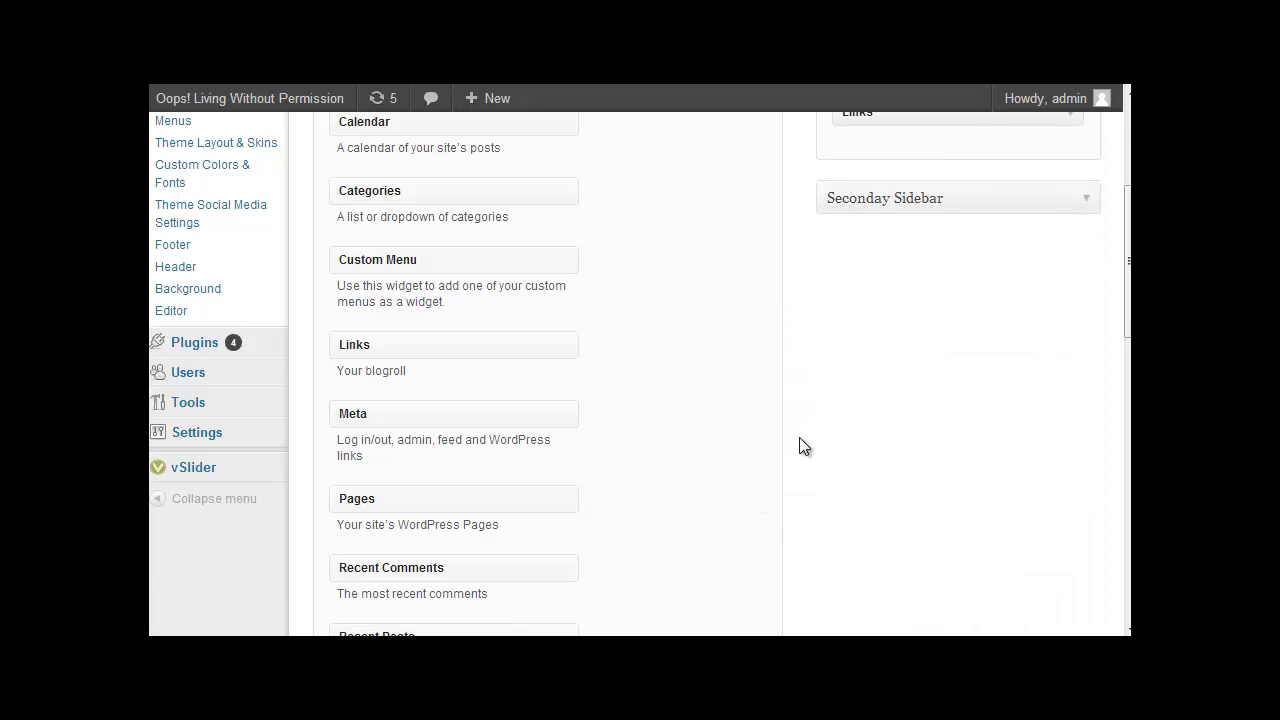
Step: Open the TB Theme Latest Content widget's settings and compare them with the Travel section in the home page sidebar
scroll(851, 403, "up", 3)
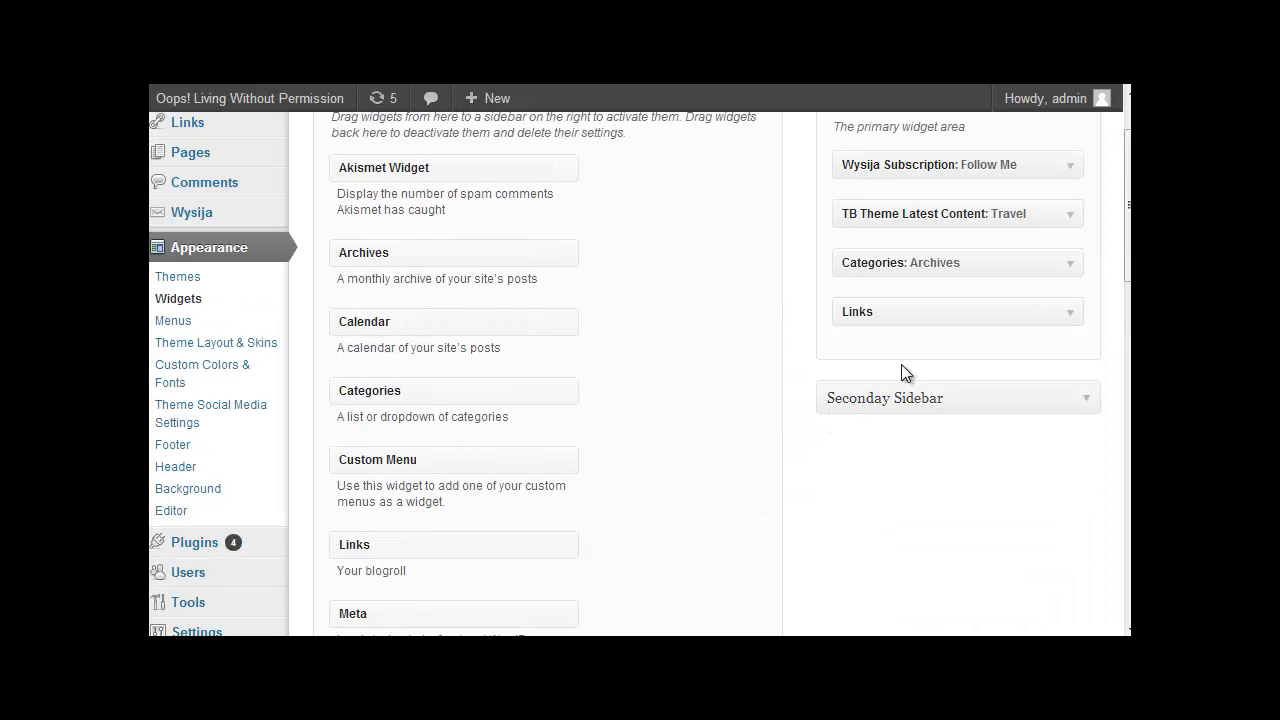
left_click(1072, 216)
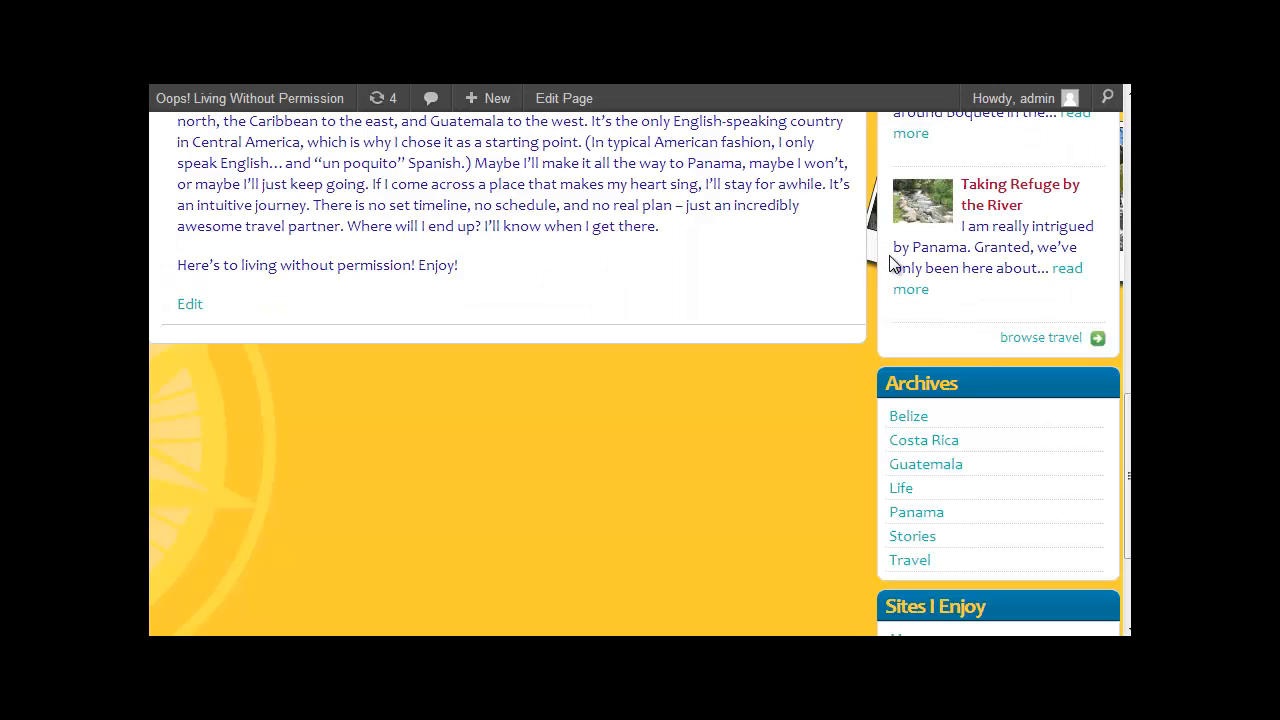
scroll(886, 258, "up", 6)
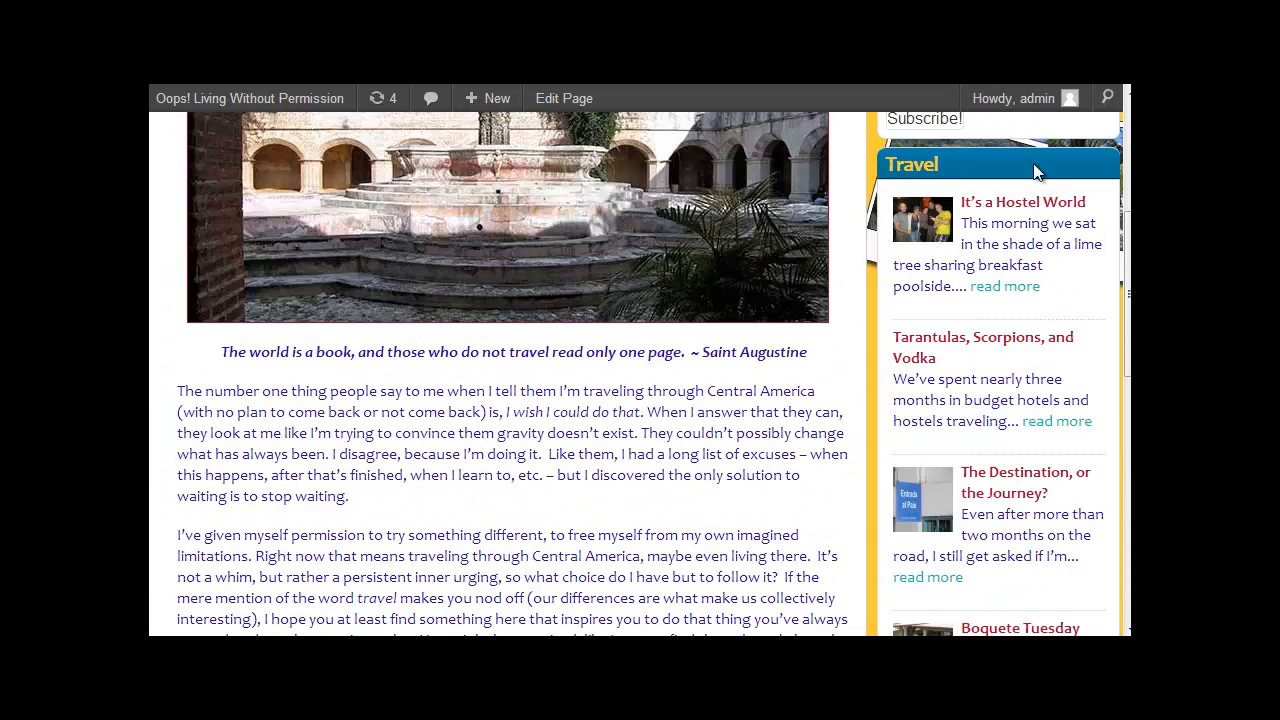
scroll(1020, 232, "down", 2)
scroll(1020, 232, "down", 2)
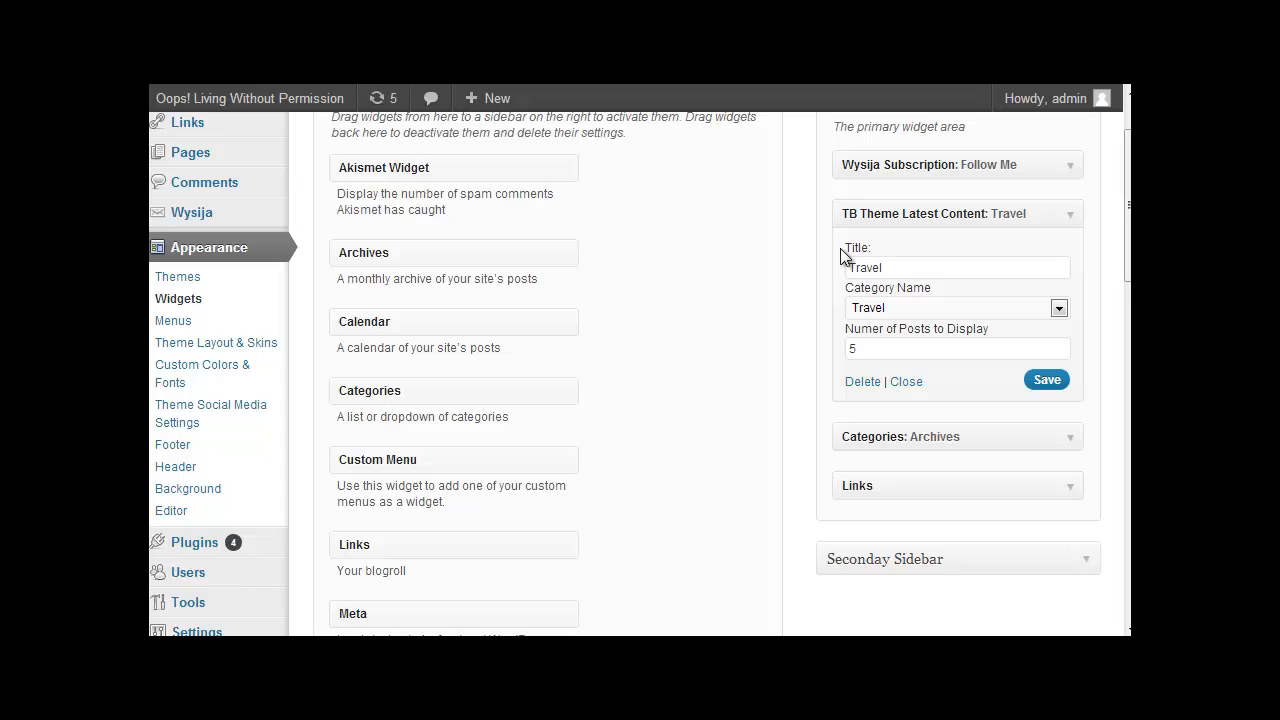
Step: Review the category choices and the number-of-posts setting of the TB Theme Latest Content widget
left_click(1058, 310)
left_click(1056, 309)
left_click(1056, 309)
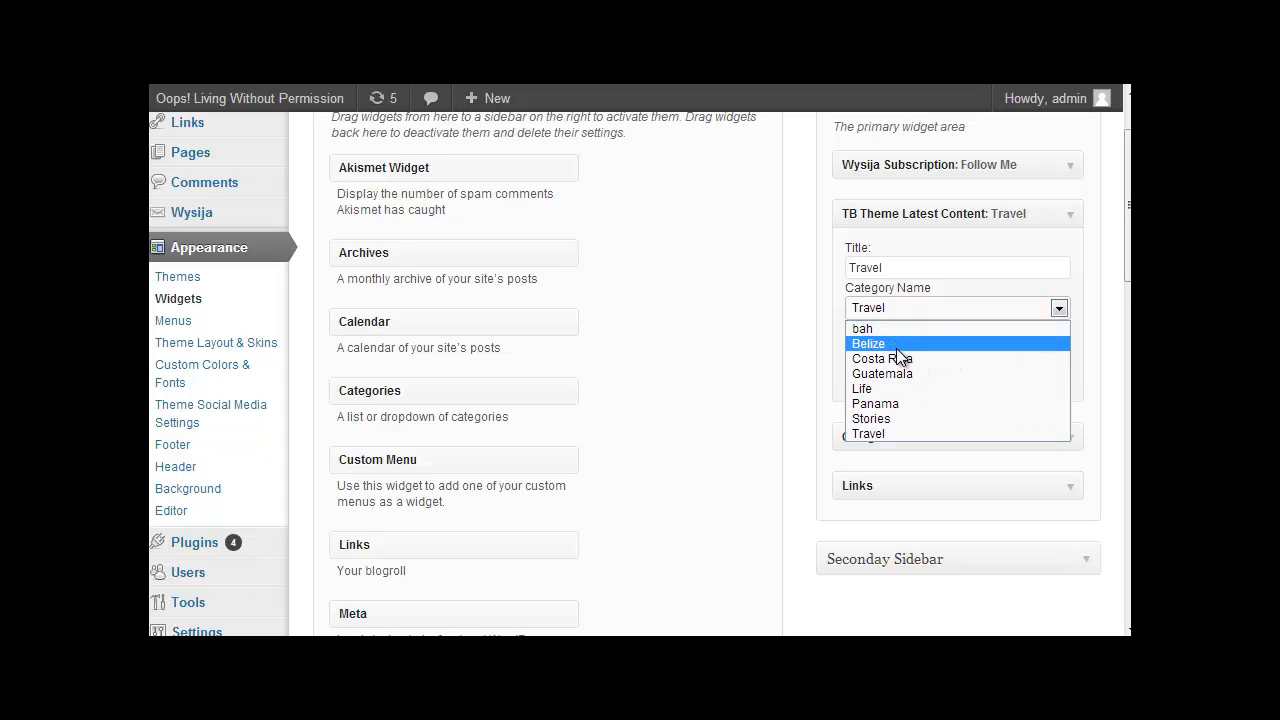
left_click(1059, 310)
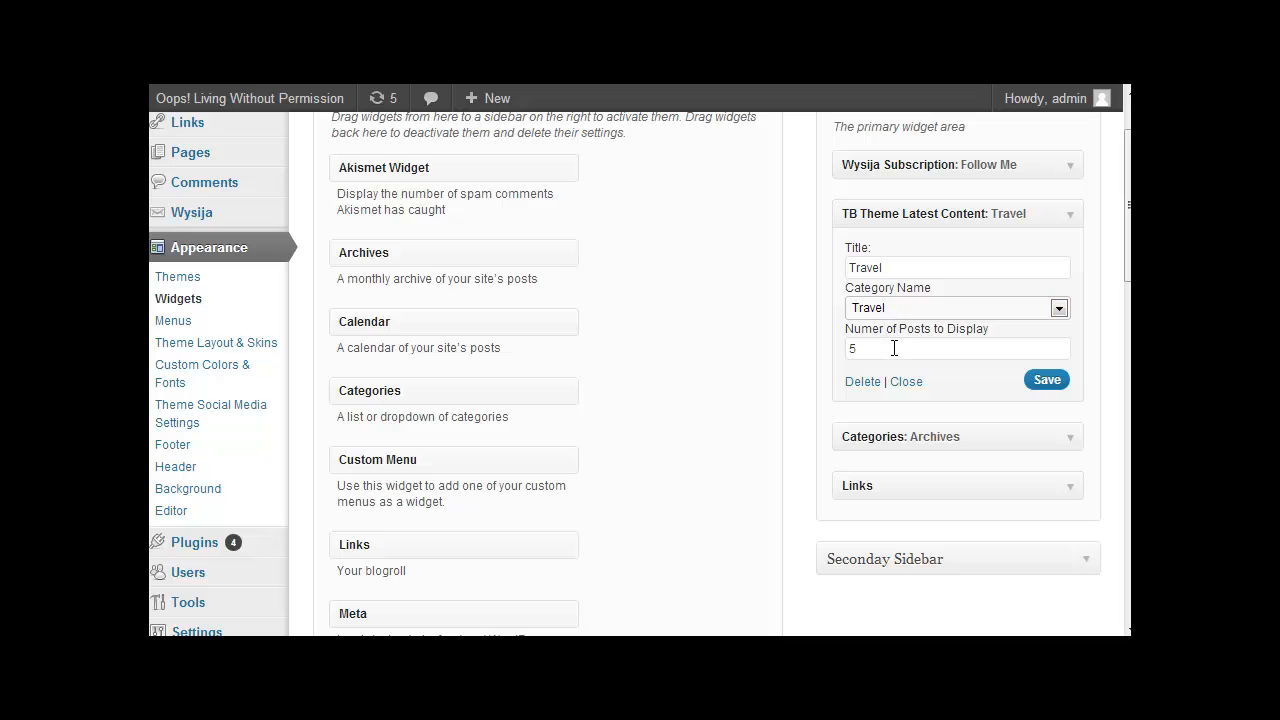
left_click_drag(872, 348, 850, 346)
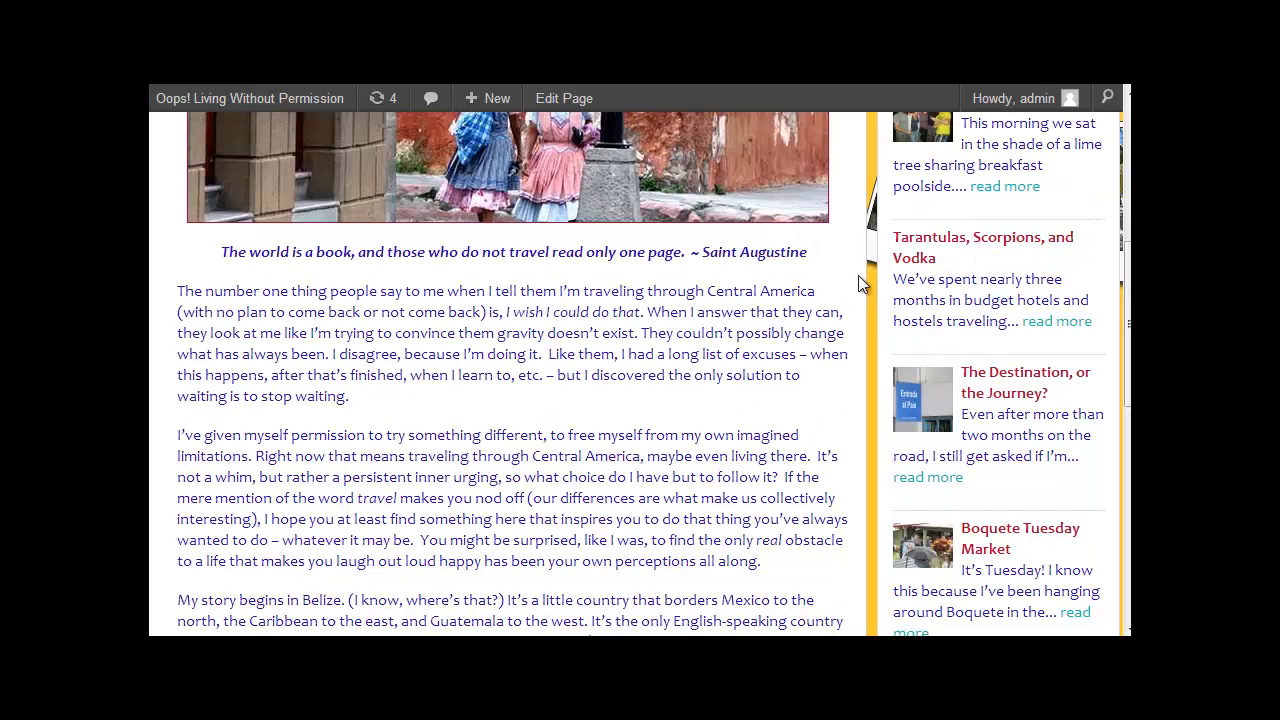
Step: Examine the Travel posts in the home page sidebar, down to the browse travel link
scroll(870, 255, "up", 3)
scroll(872, 258, "down", 2)
scroll(965, 335, "down", 1)
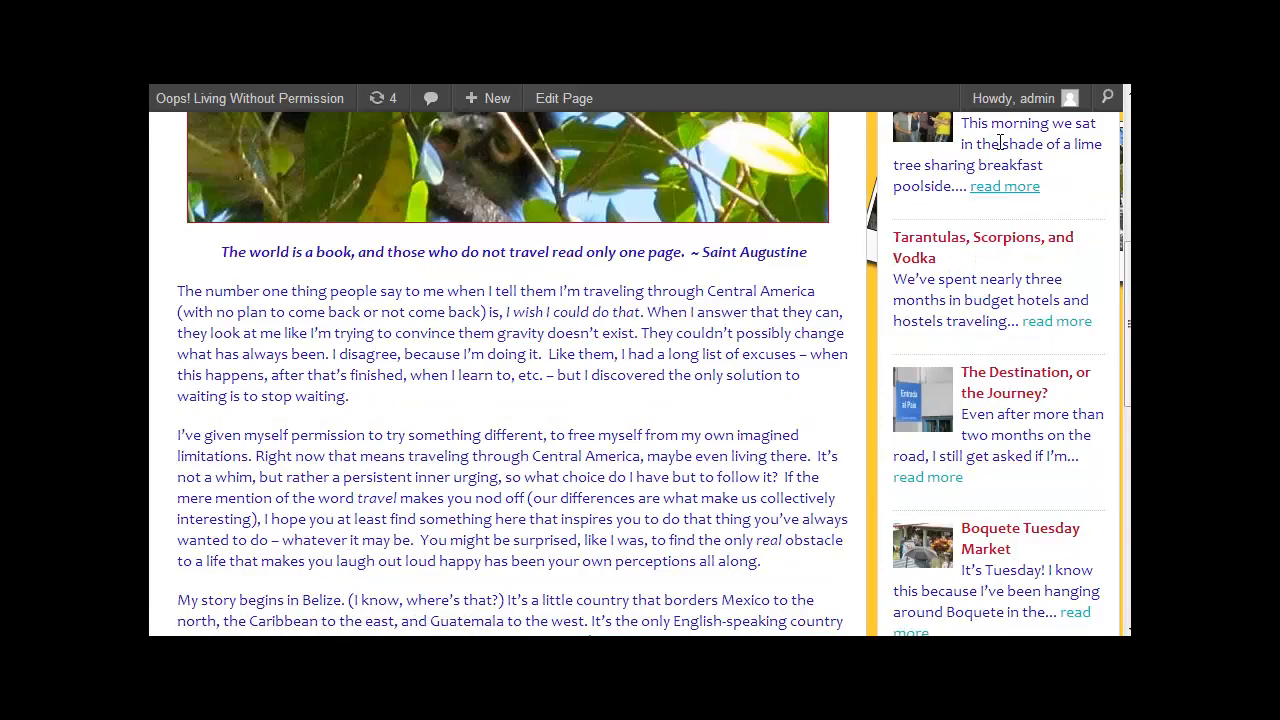
scroll(995, 252, "down", 2)
scroll(995, 255, "down", 3)
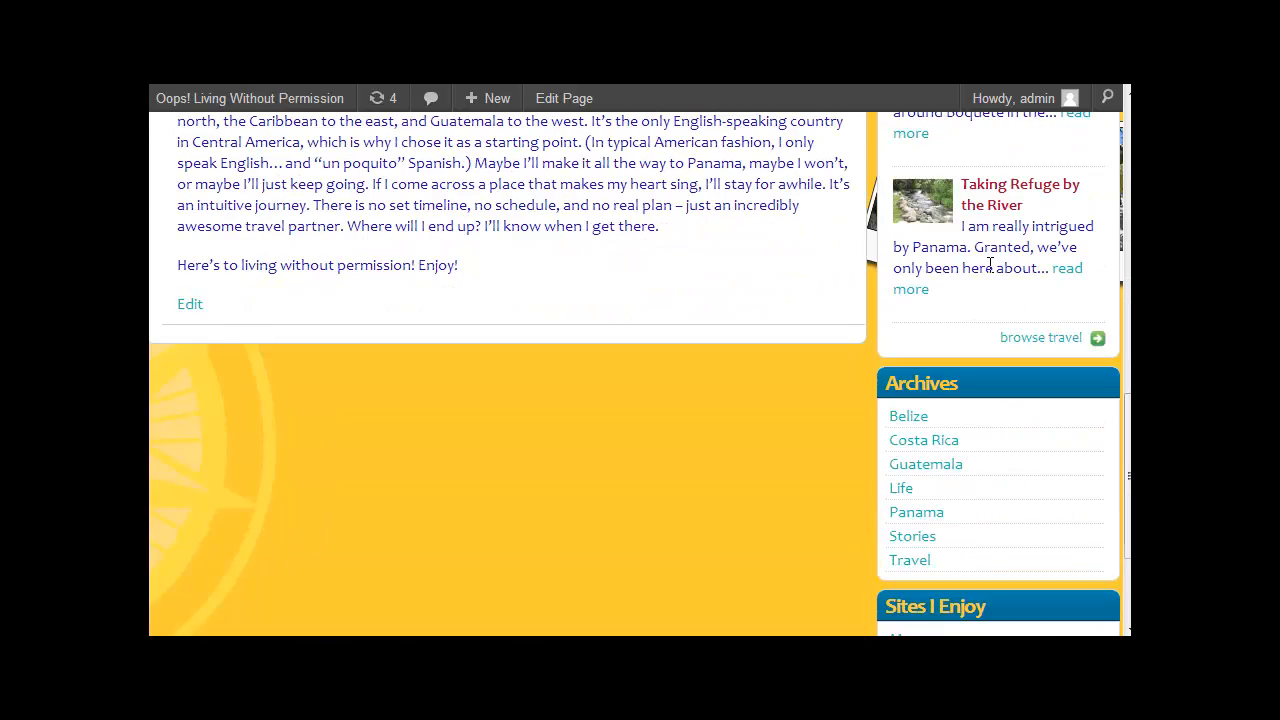
left_click(1035, 339)
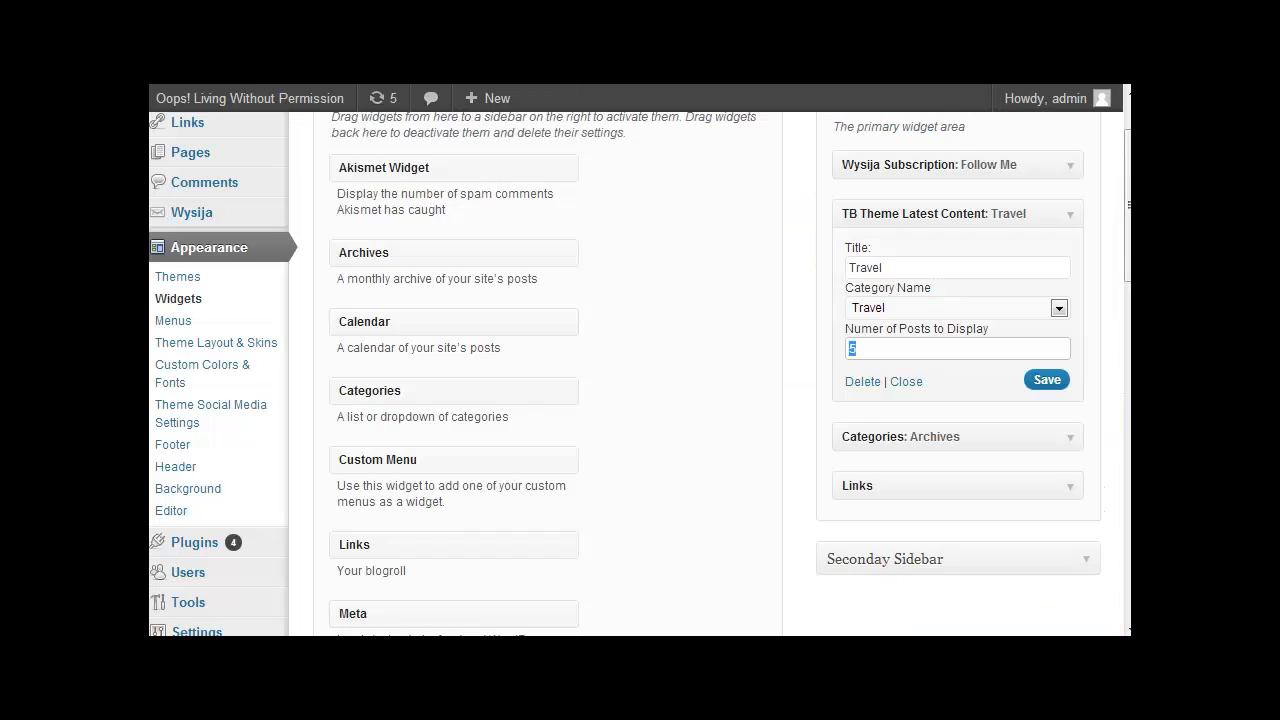
Step: Open the Categories widget titled Archives in the Primary Sidebar and view its title and display options
scroll(1020, 281, "down", 1)
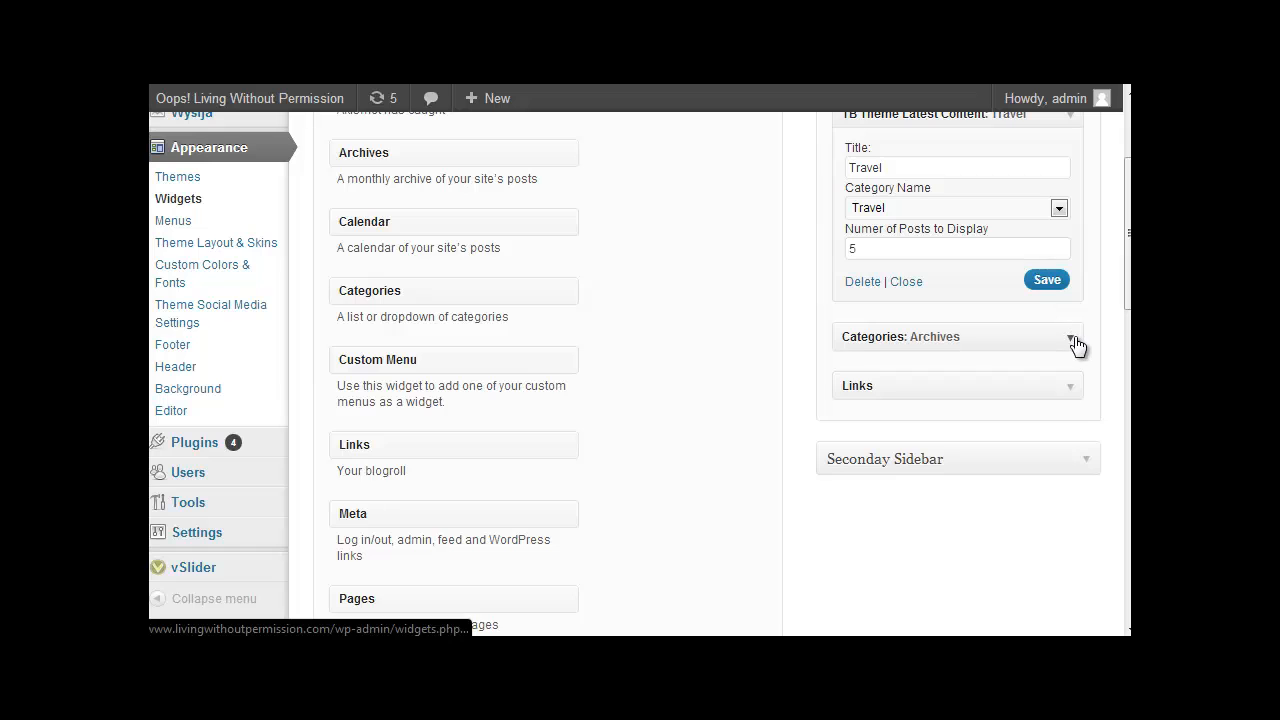
left_click(1072, 338)
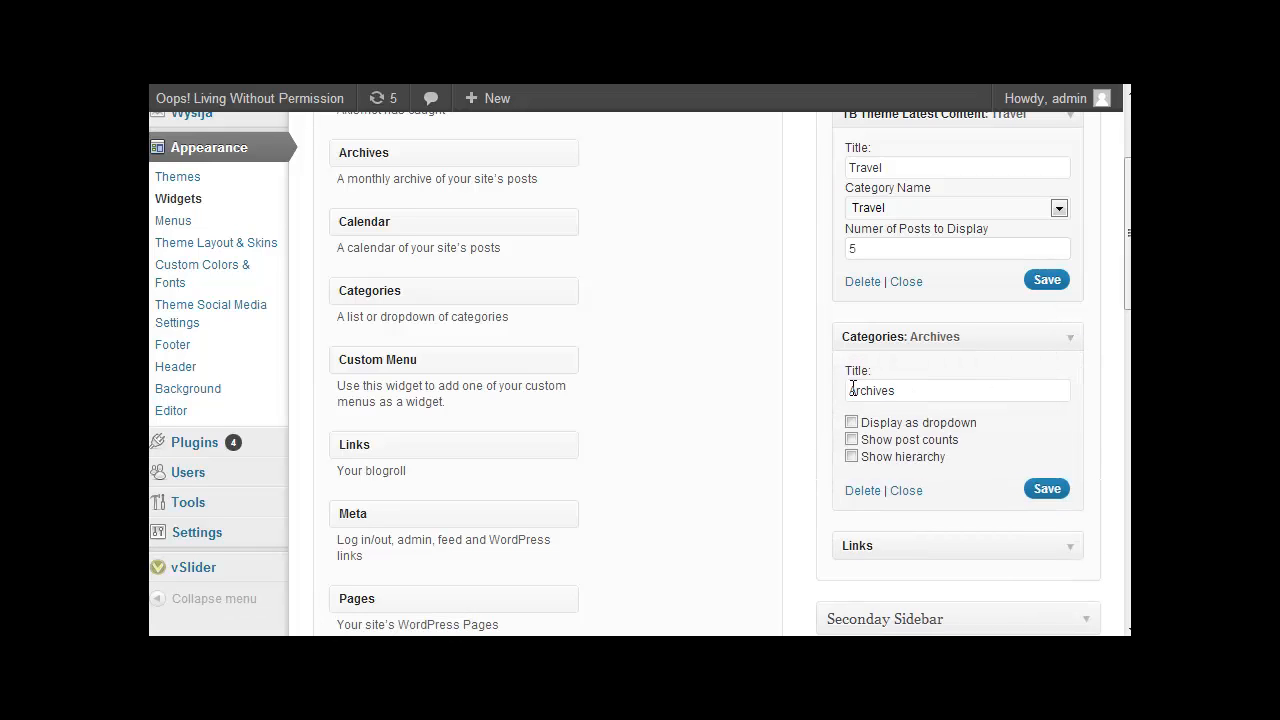
scroll(890, 388, "down", 1)
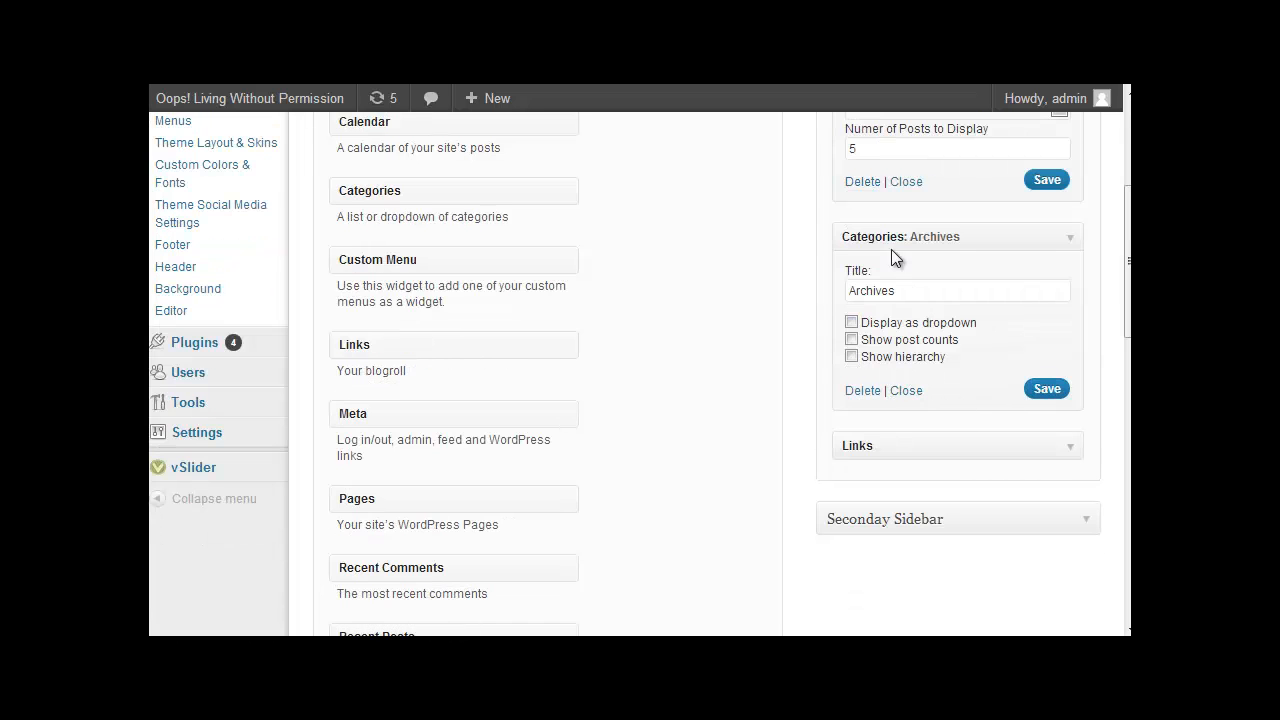
Step: Look through the full list of available widgets, from the Akismet Widget down to Wysija Subscription
scroll(706, 331, "down", 2)
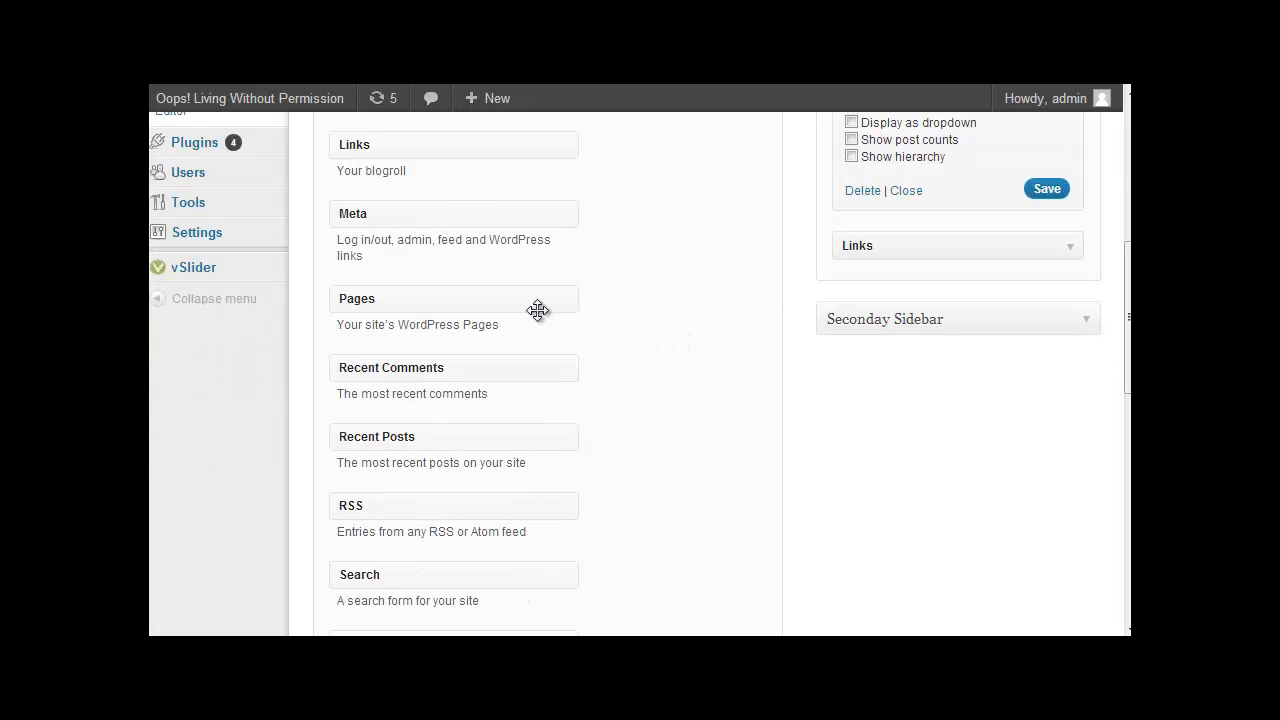
scroll(450, 420, "down", 2)
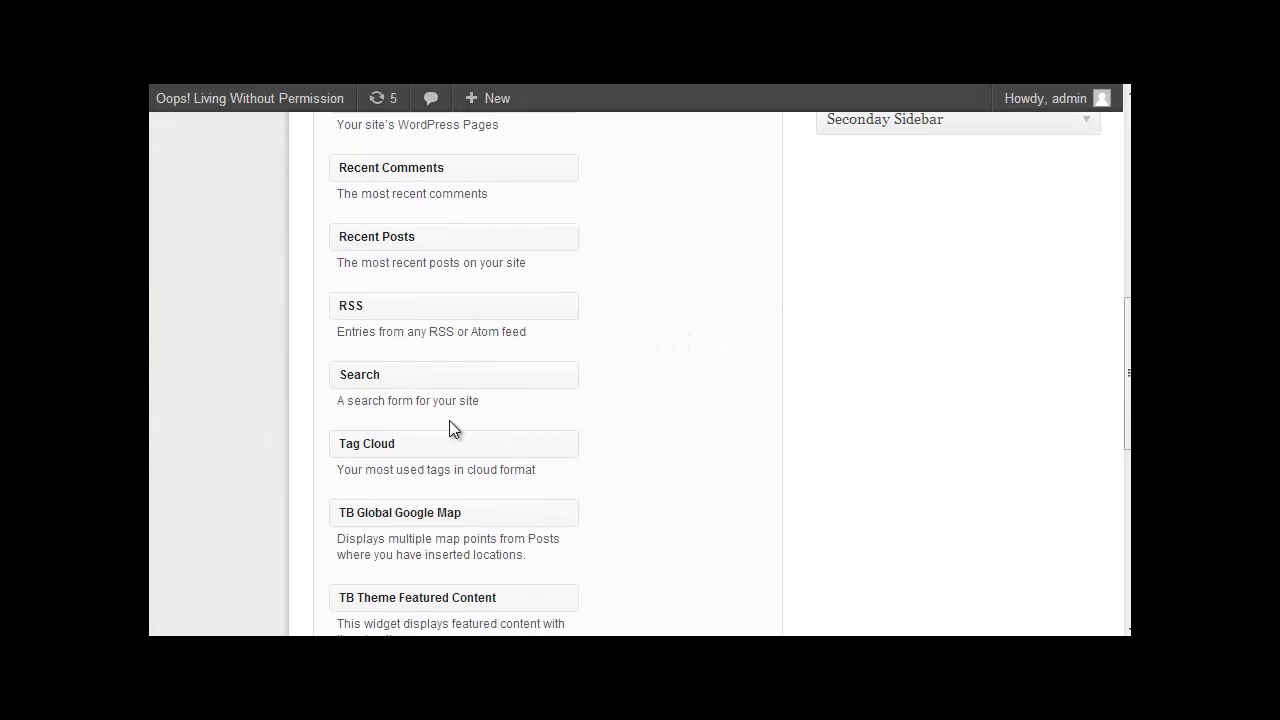
scroll(449, 420, "up", 6)
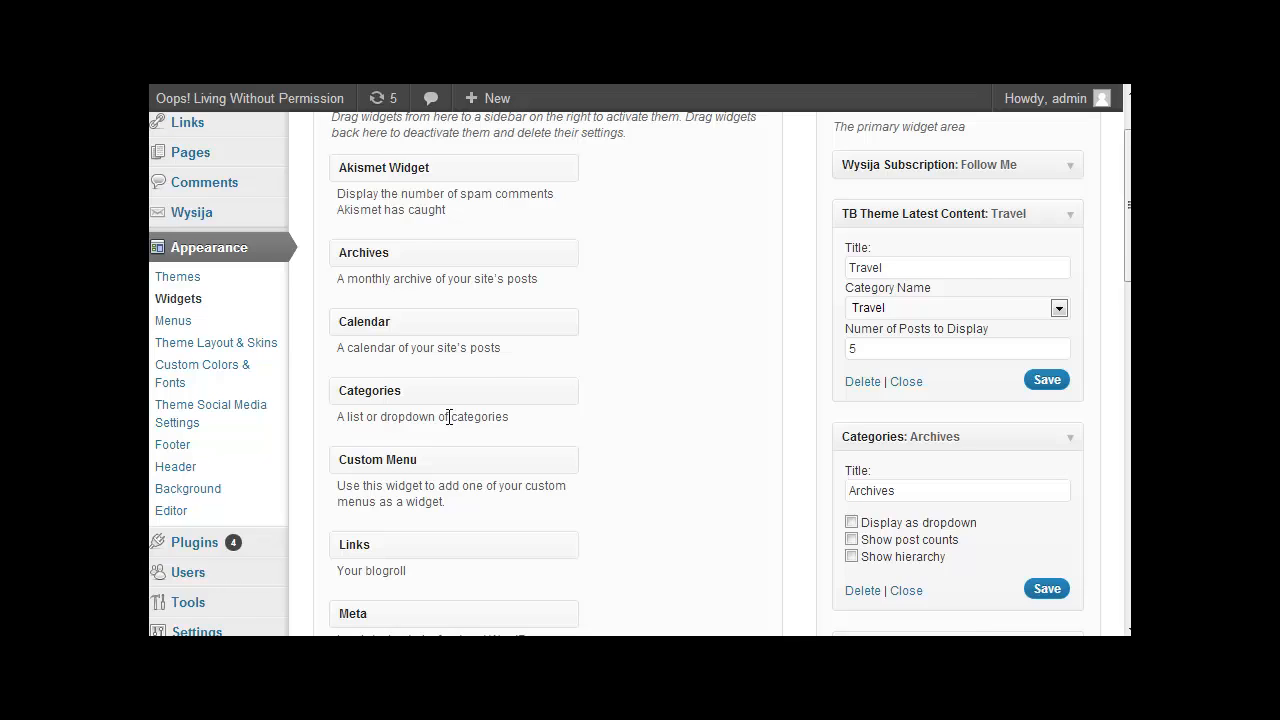
scroll(448, 416, "down", 1)
scroll(626, 291, "down", 1)
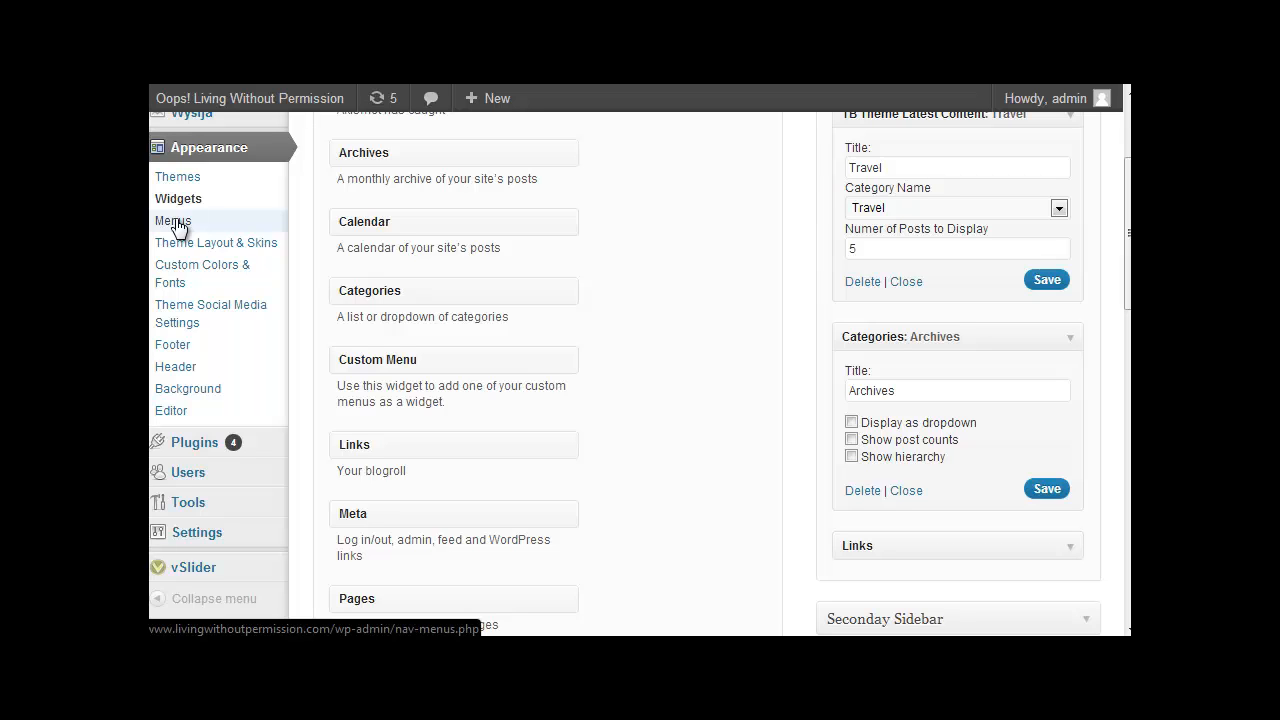
scroll(375, 345, "down", 3)
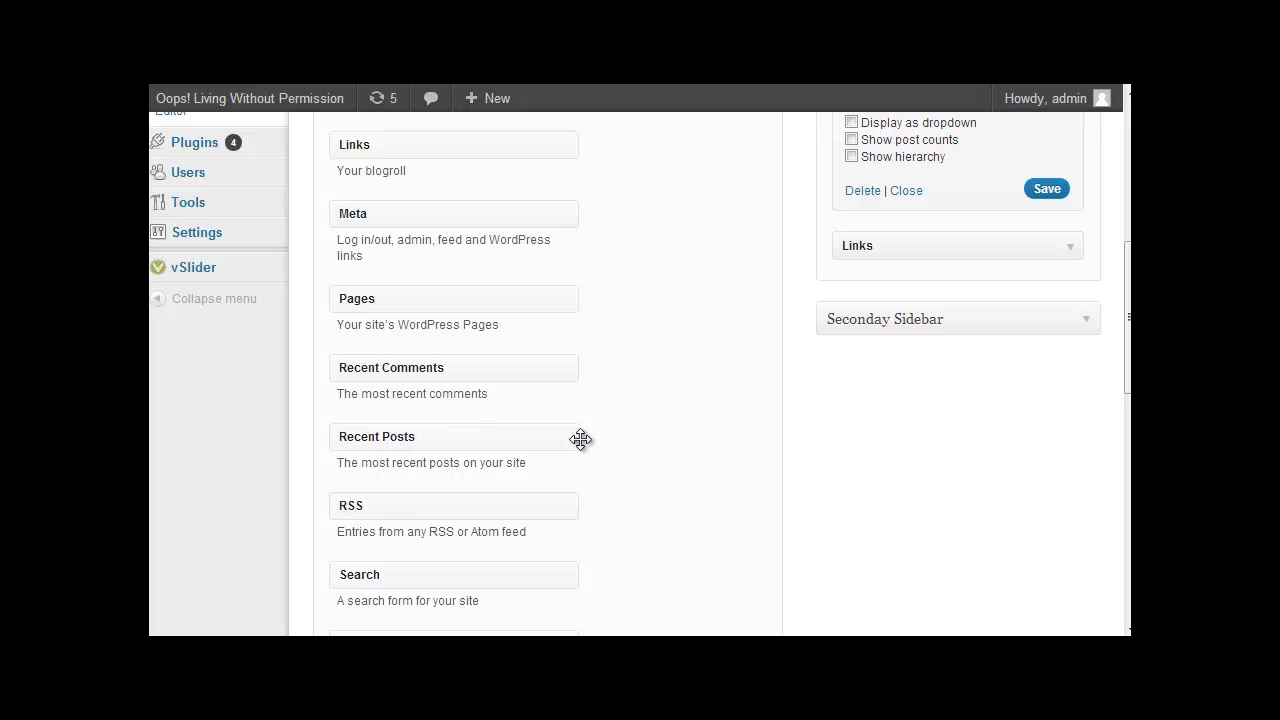
scroll(512, 445, "down", 1)
scroll(509, 451, "down", 1)
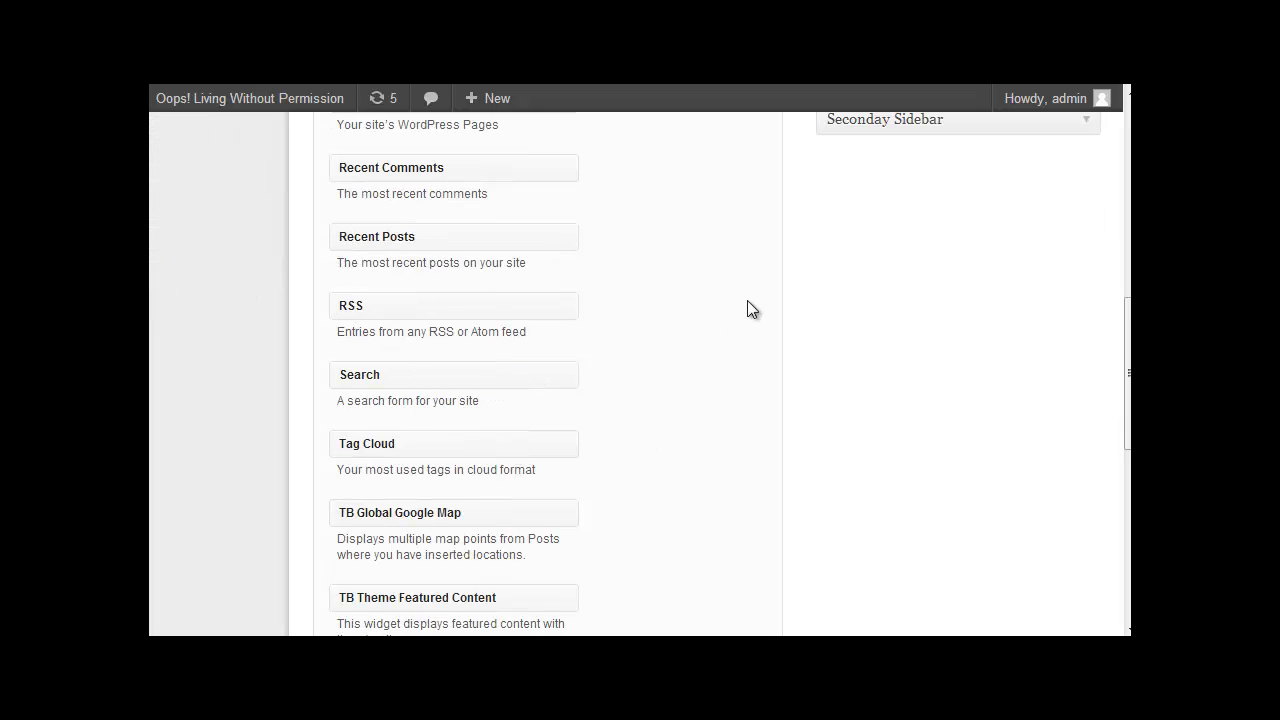
scroll(745, 298, "down", 4)
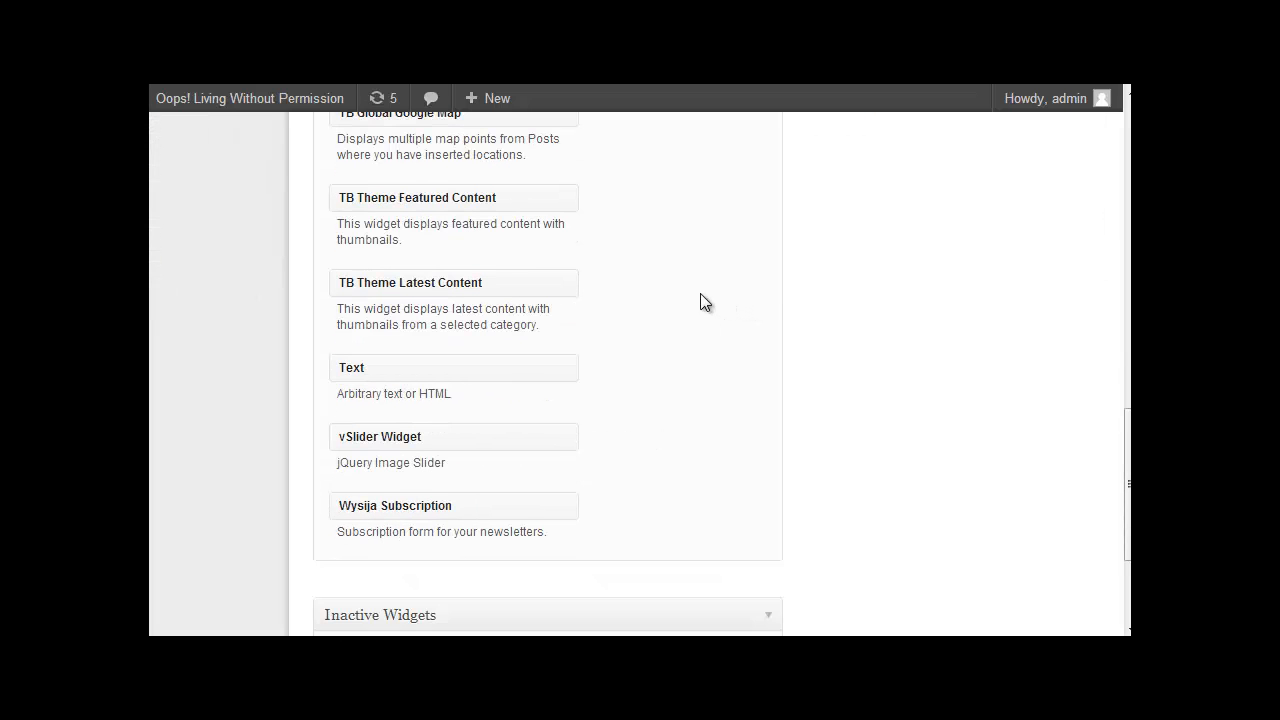
scroll(669, 293, "up", 6)
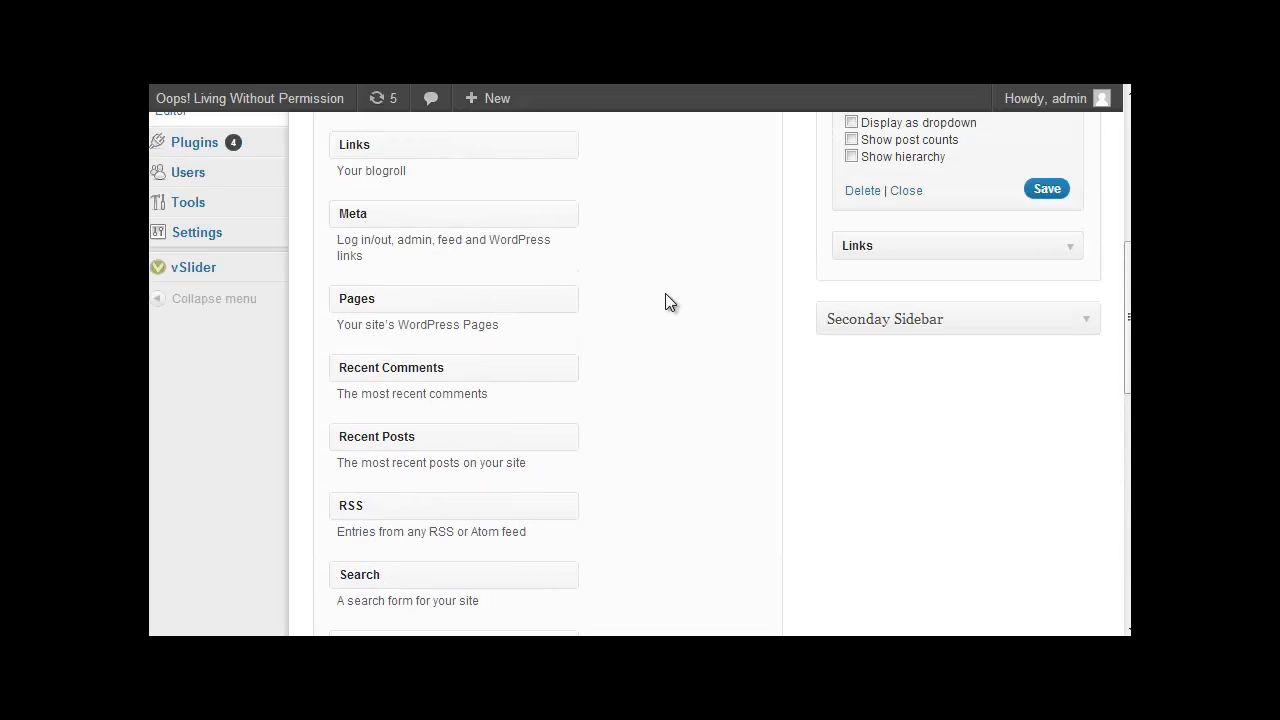
Step: View the Links widget's settings, compare them with the Sites I Enjoy section on the home page, and collapse the widget
left_click(1071, 249)
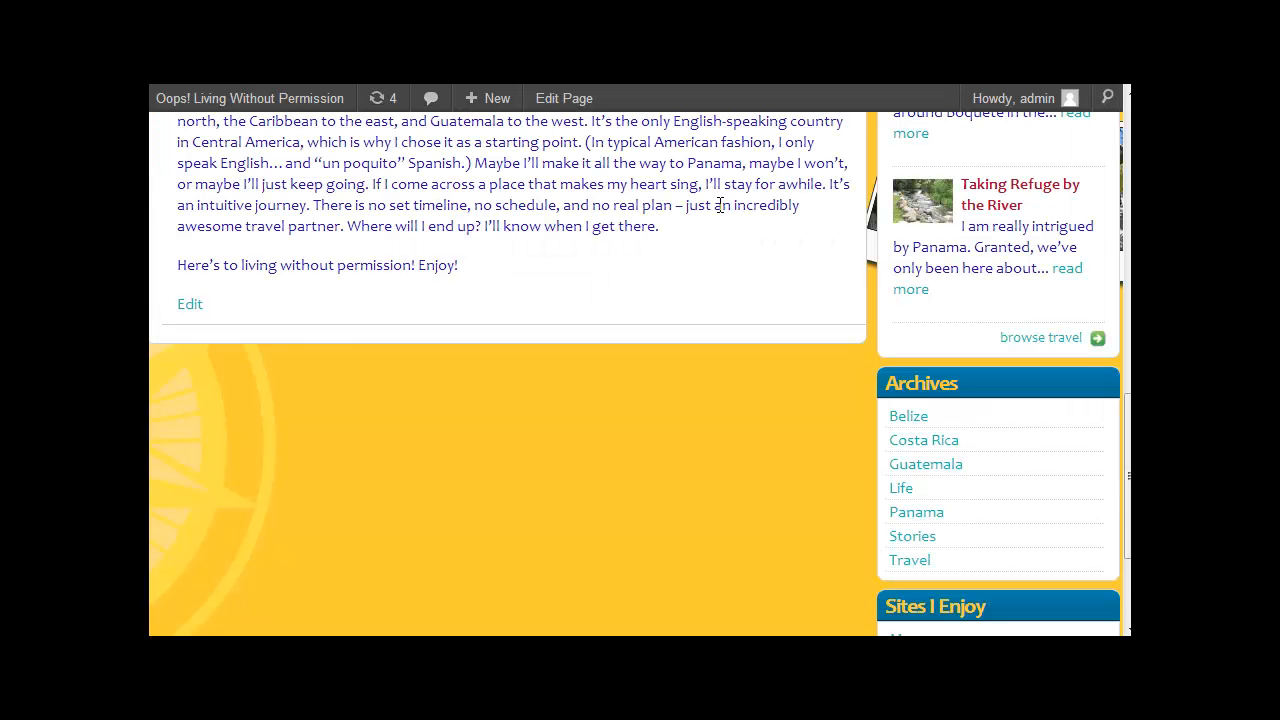
scroll(753, 240, "down", 2)
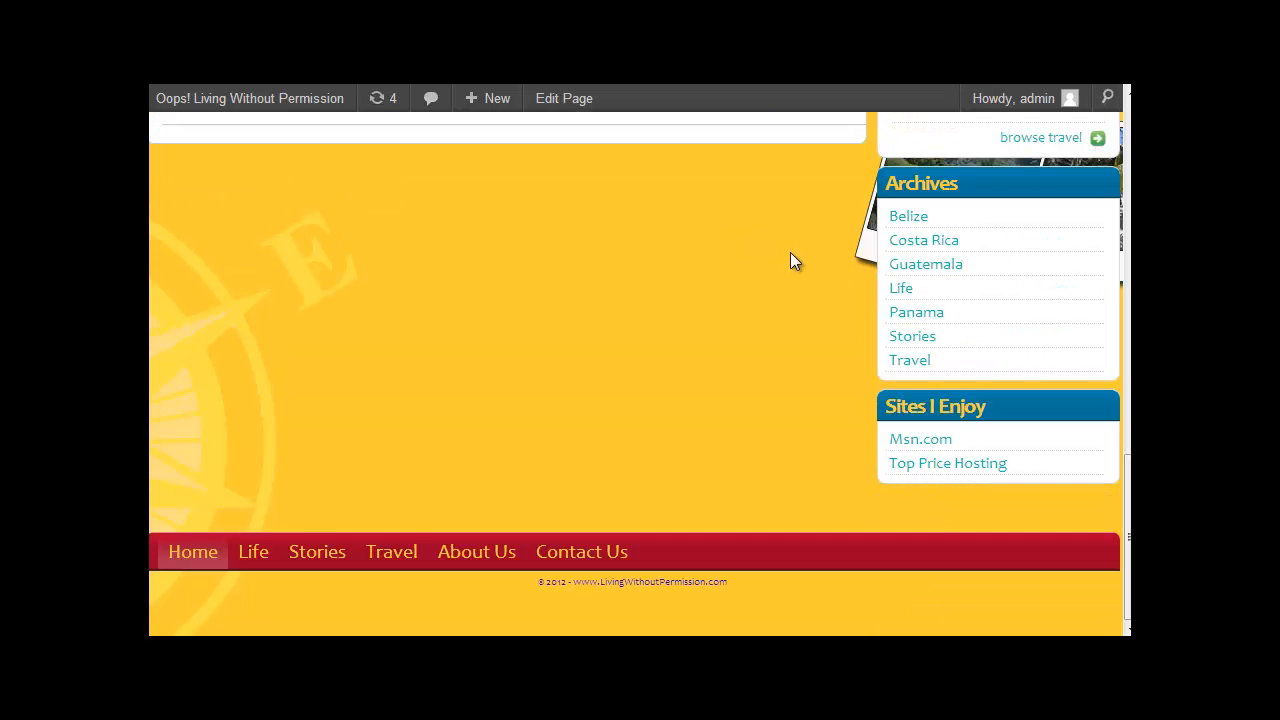
scroll(778, 246, "up", 4)
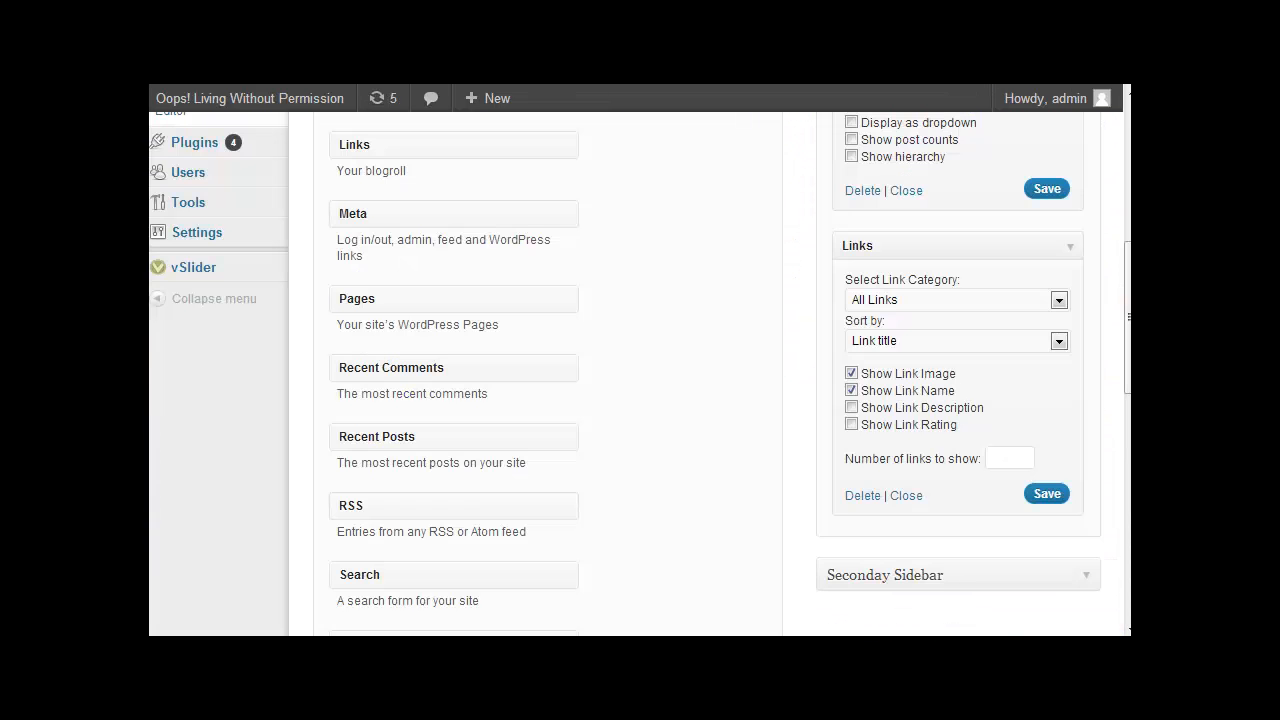
left_click(1064, 250)
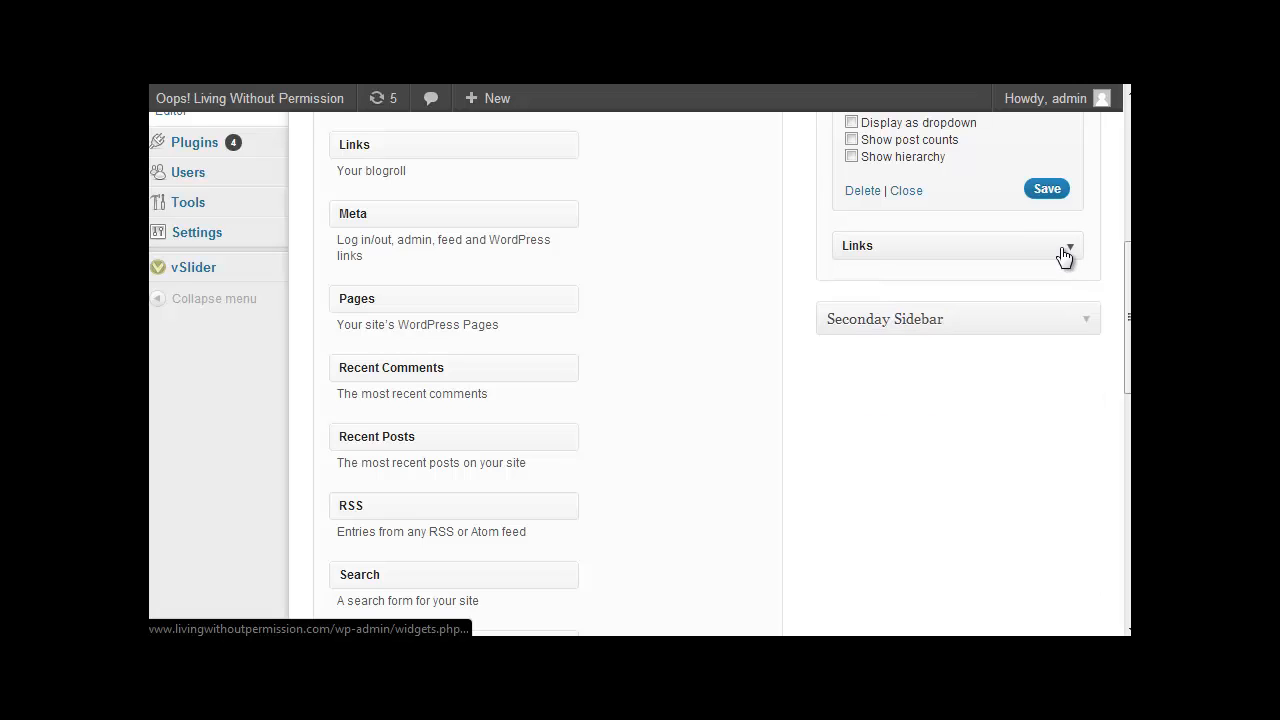
Step: Expand the Seconday Sidebar area to read its description, and look back over the Available Widgets and Primary Sidebar
left_click(1088, 320)
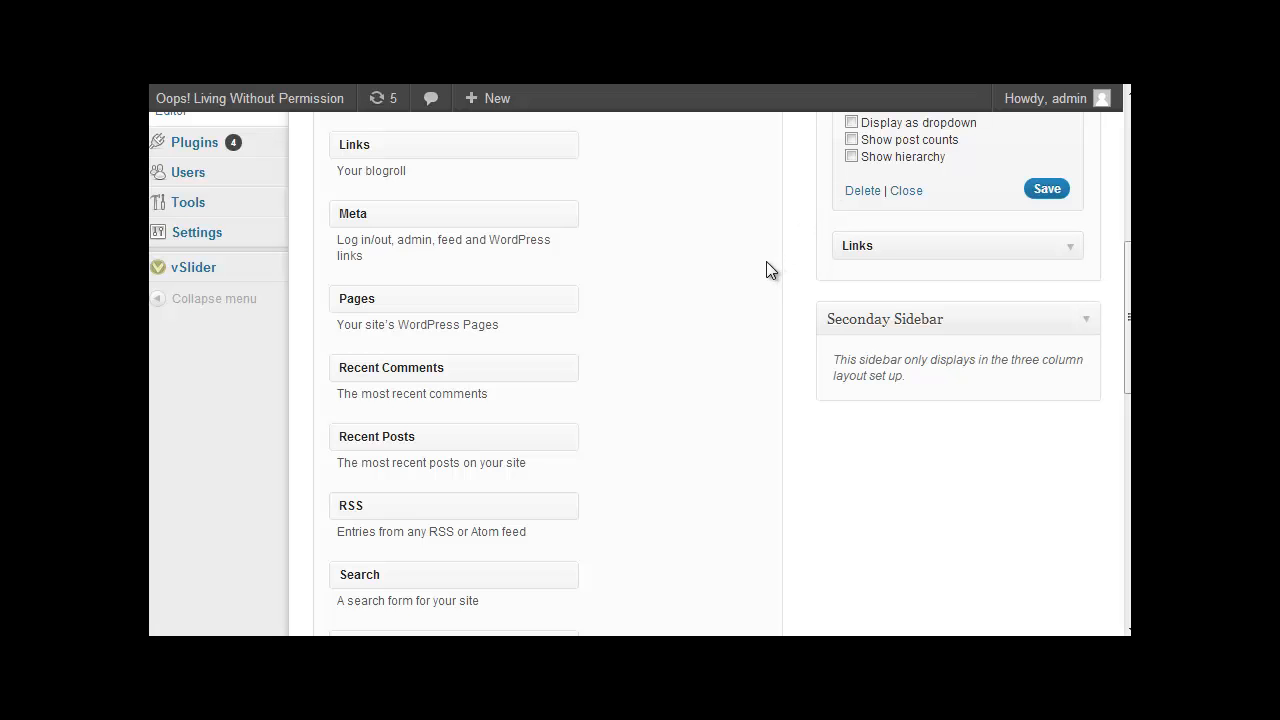
scroll(766, 257, "up", 5)
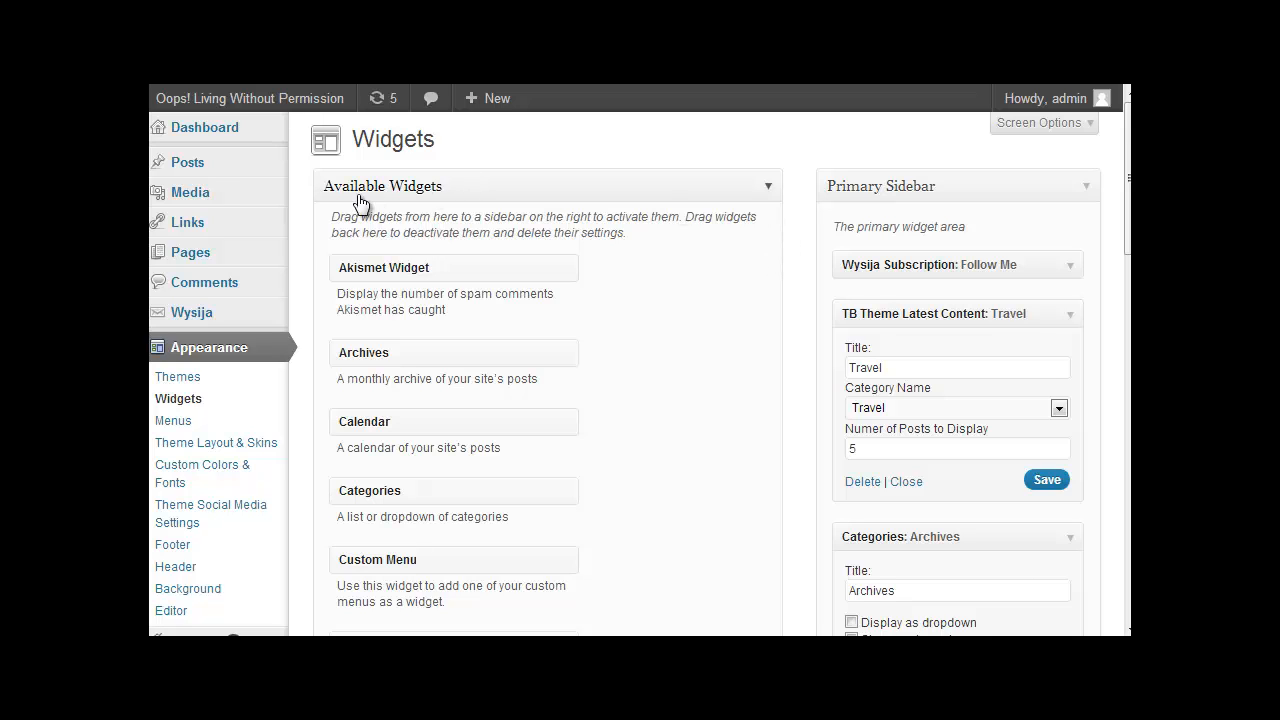
scroll(293, 265, "down", 2)
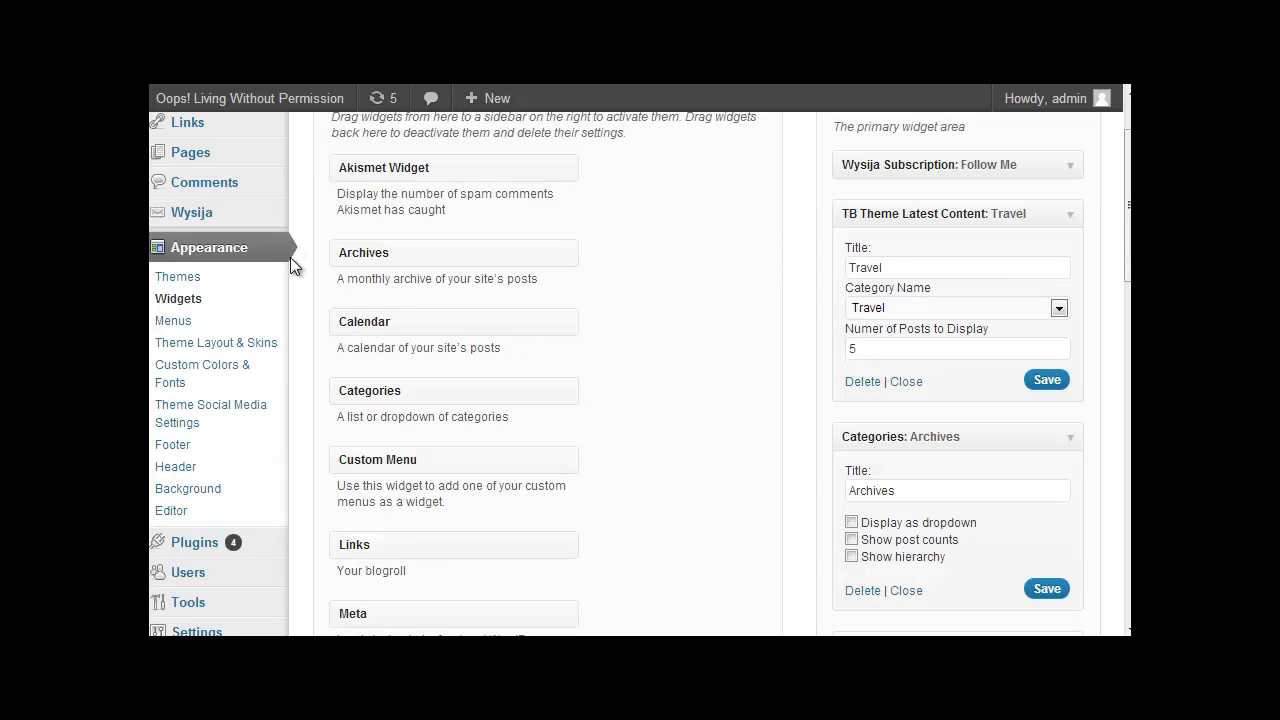
Step: Go back to the Dashboard home page and look over the Right Now content summary
scroll(290, 257, "down", 2)
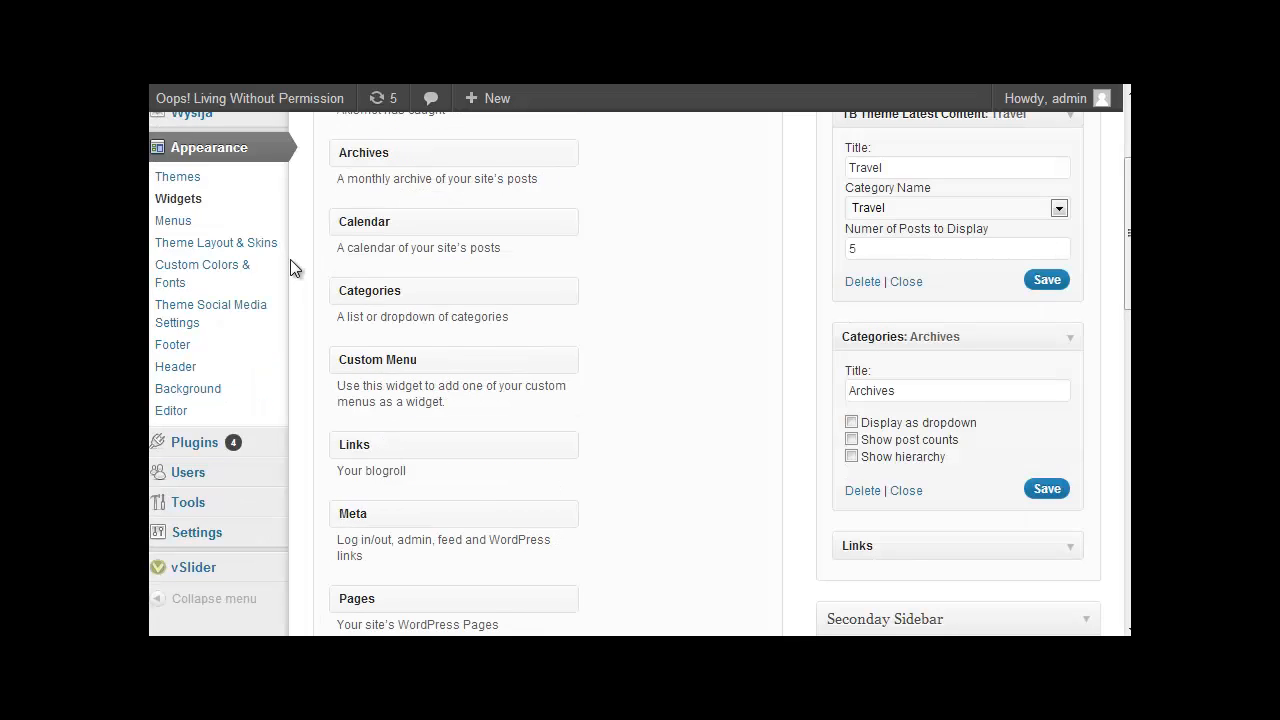
scroll(289, 265, "up", 4)
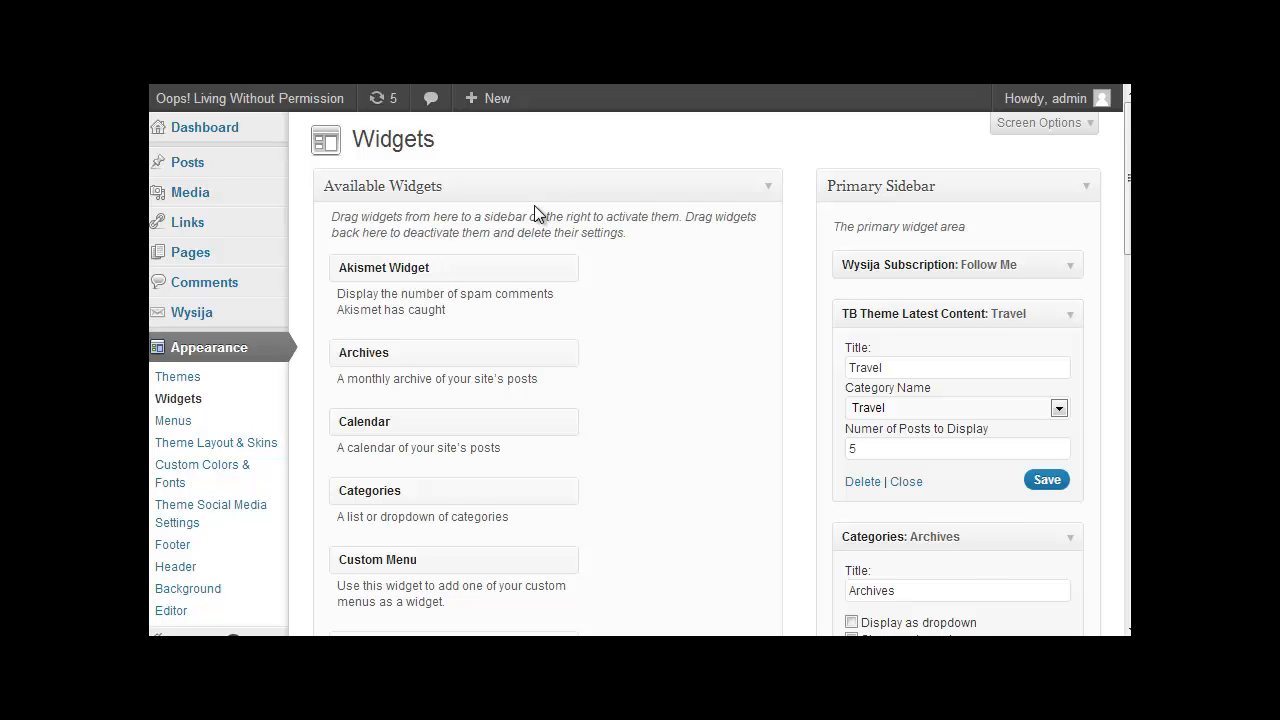
mouse_move(250, 98)
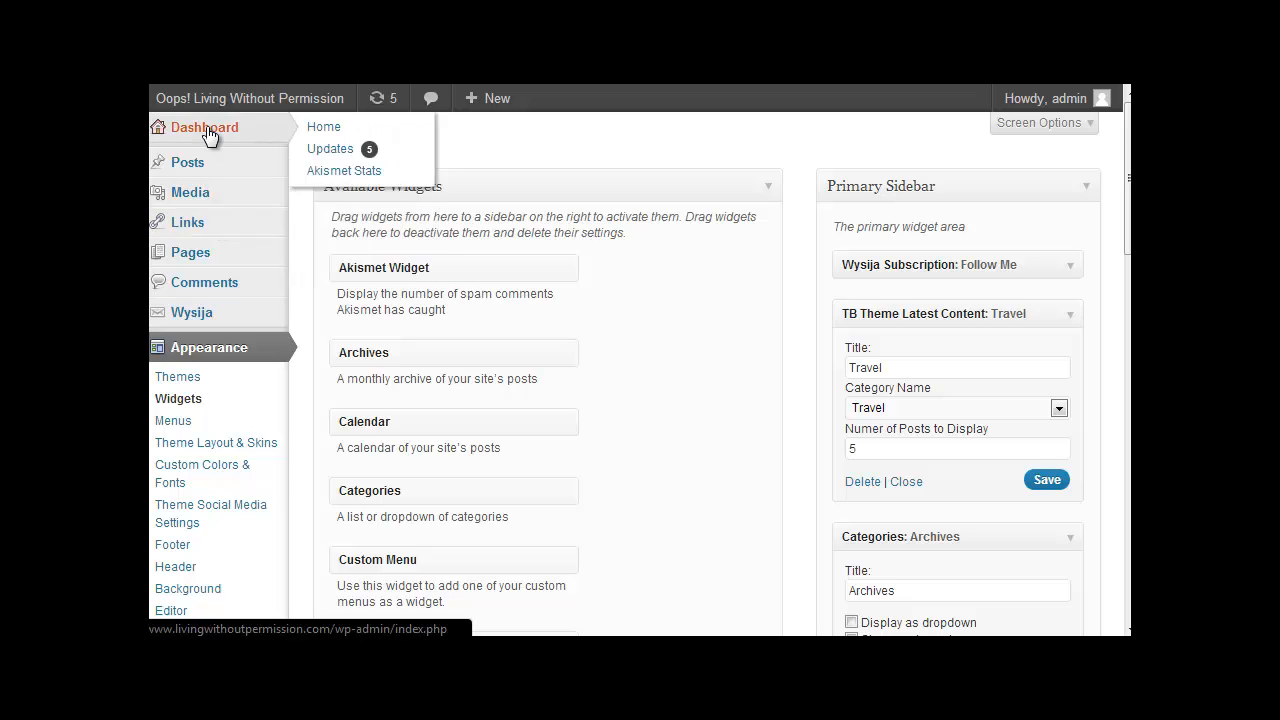
left_click(208, 135)
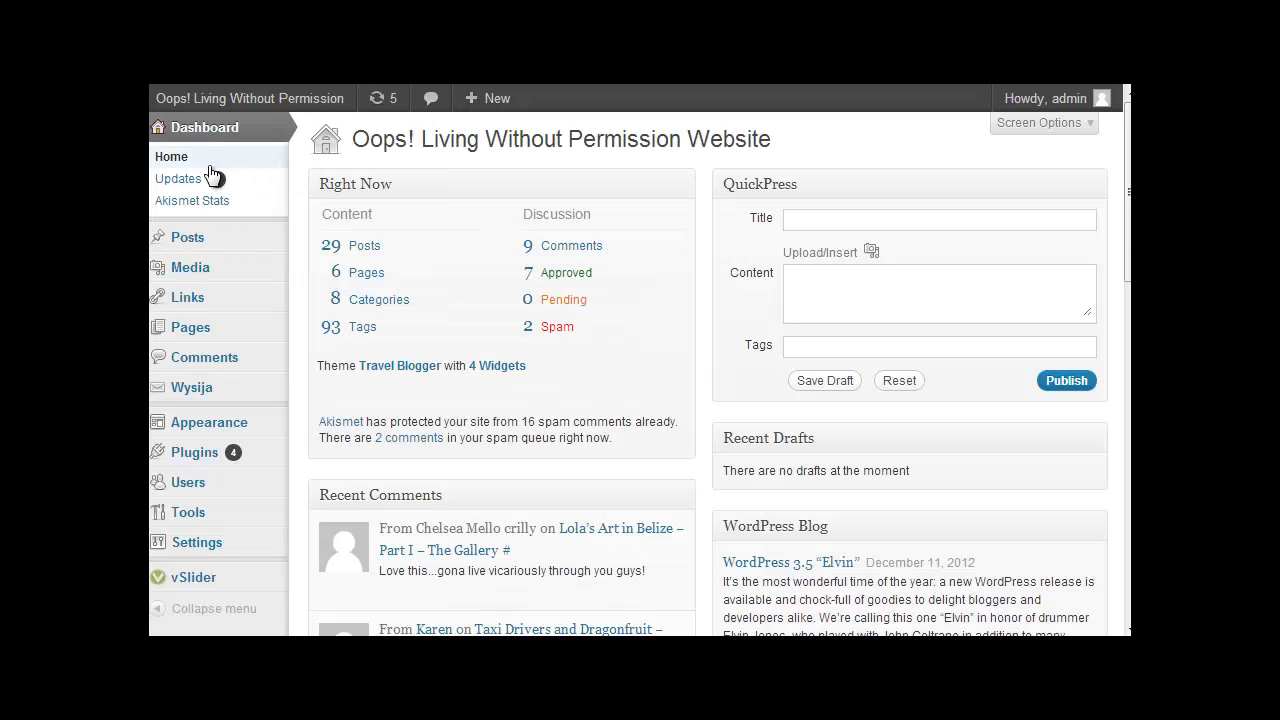
mouse_move(211, 455)
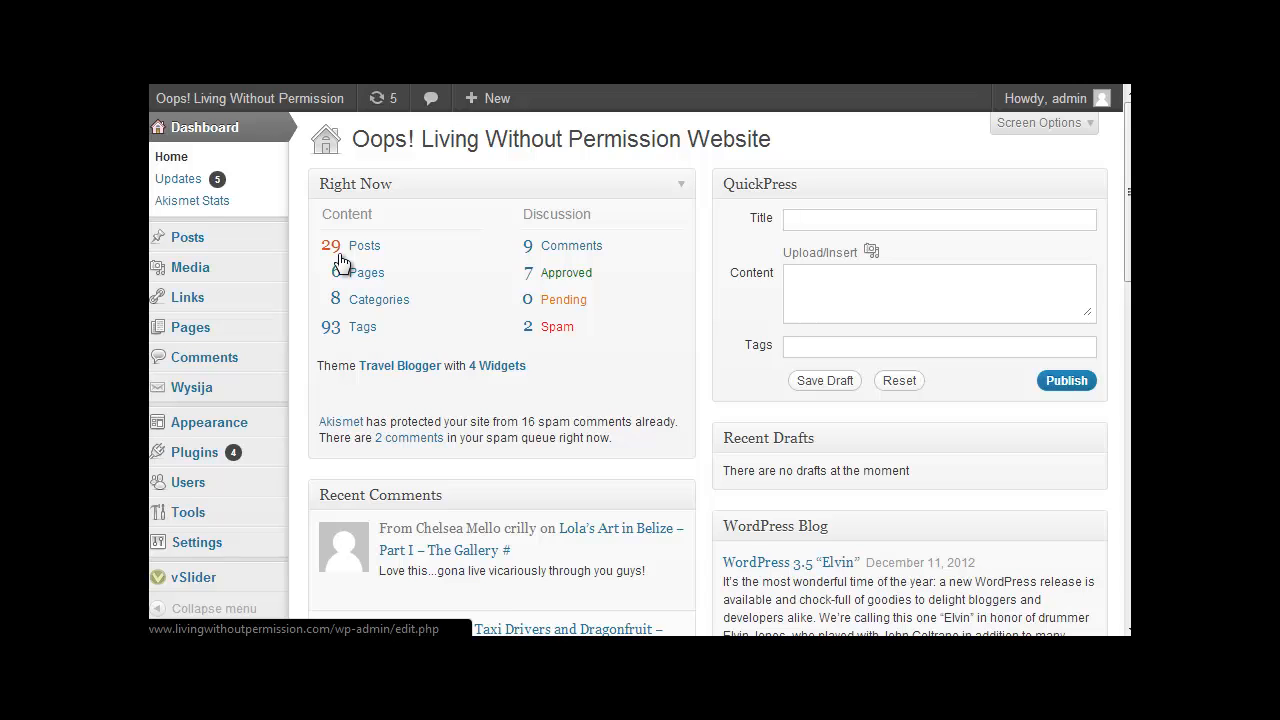
Step: Open the WordPress Updates page and review the WordPress 3.5 update and the plugins with new versions, from Akismet to Wysija Newsletters
left_click(202, 182)
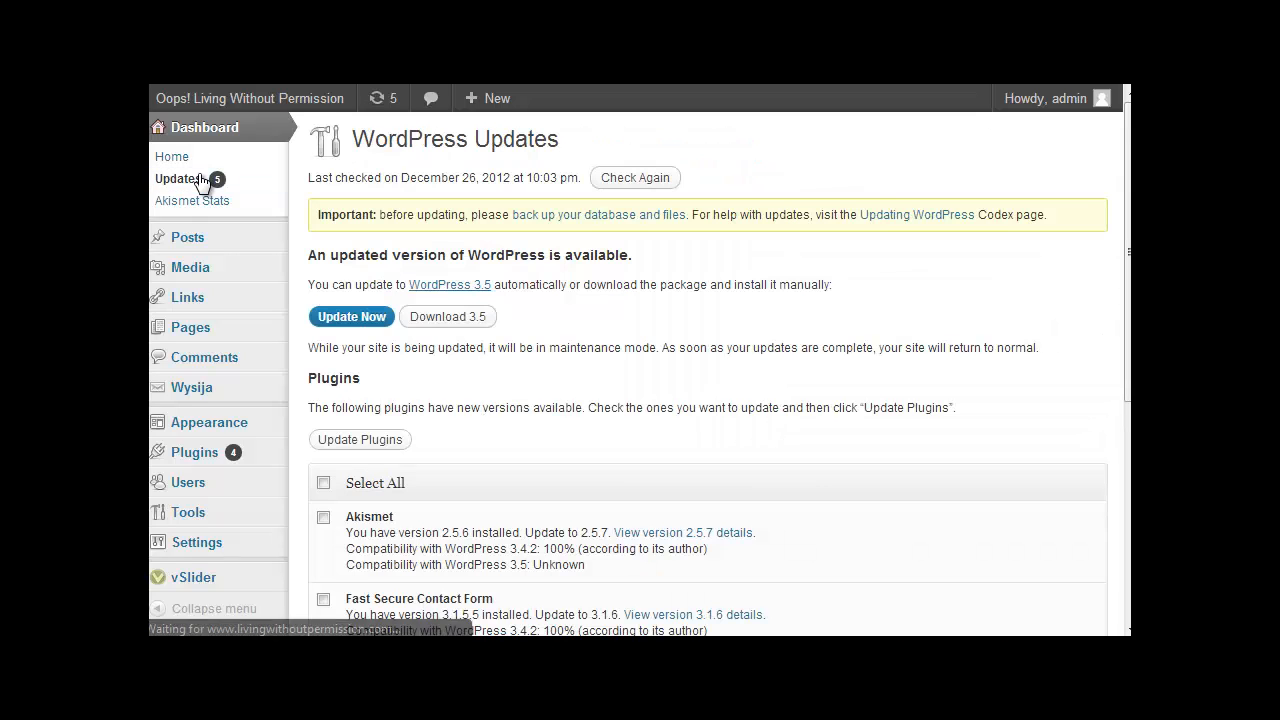
scroll(434, 411, "down", 1)
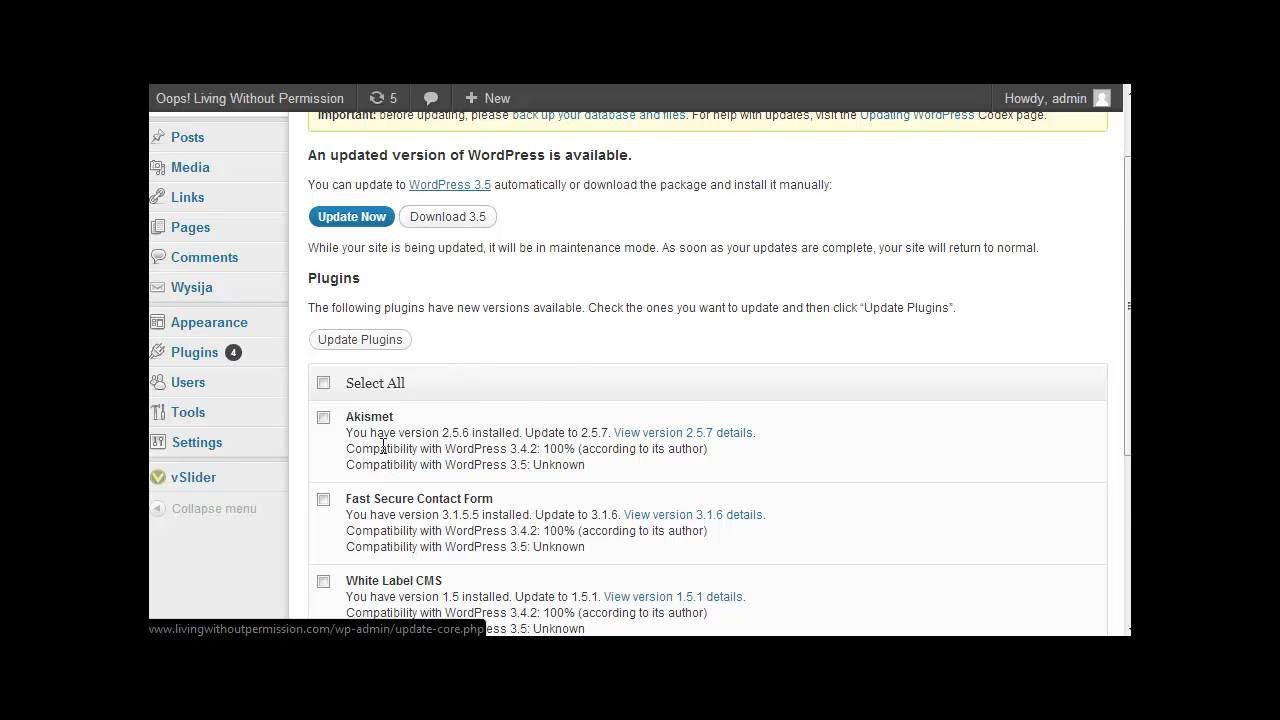
scroll(383, 447, "down", 1)
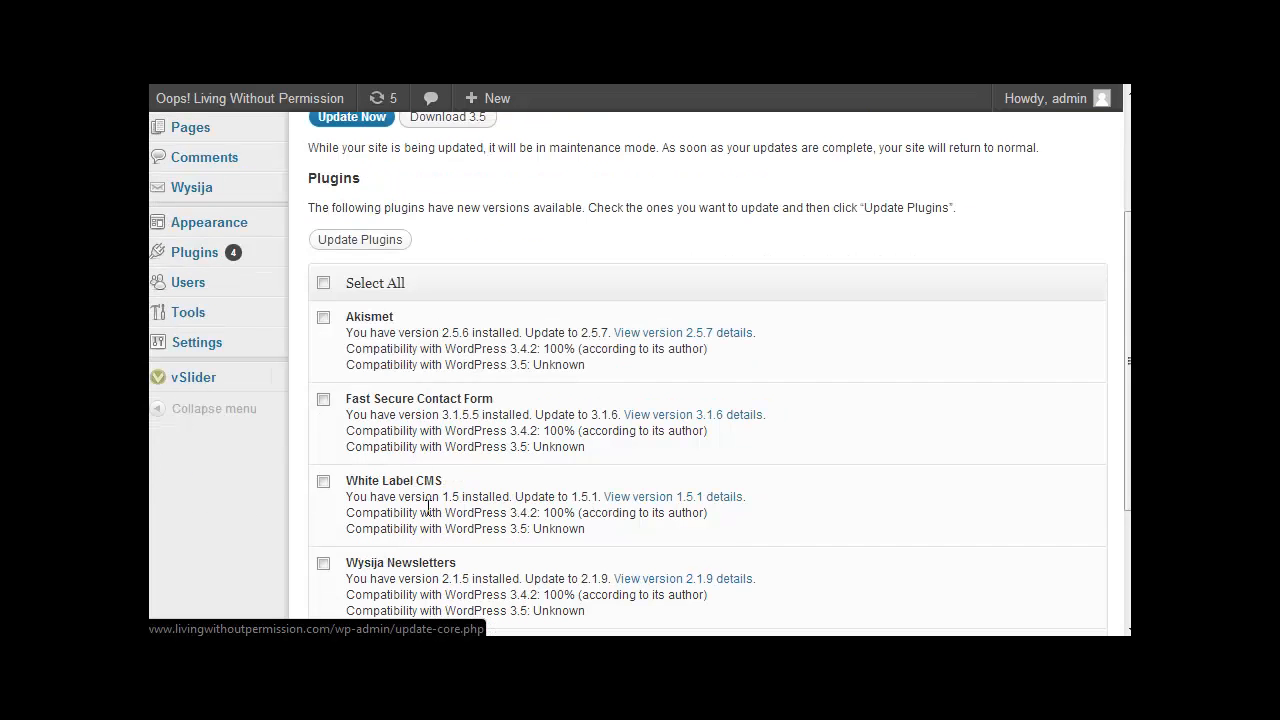
scroll(425, 508, "down", 1)
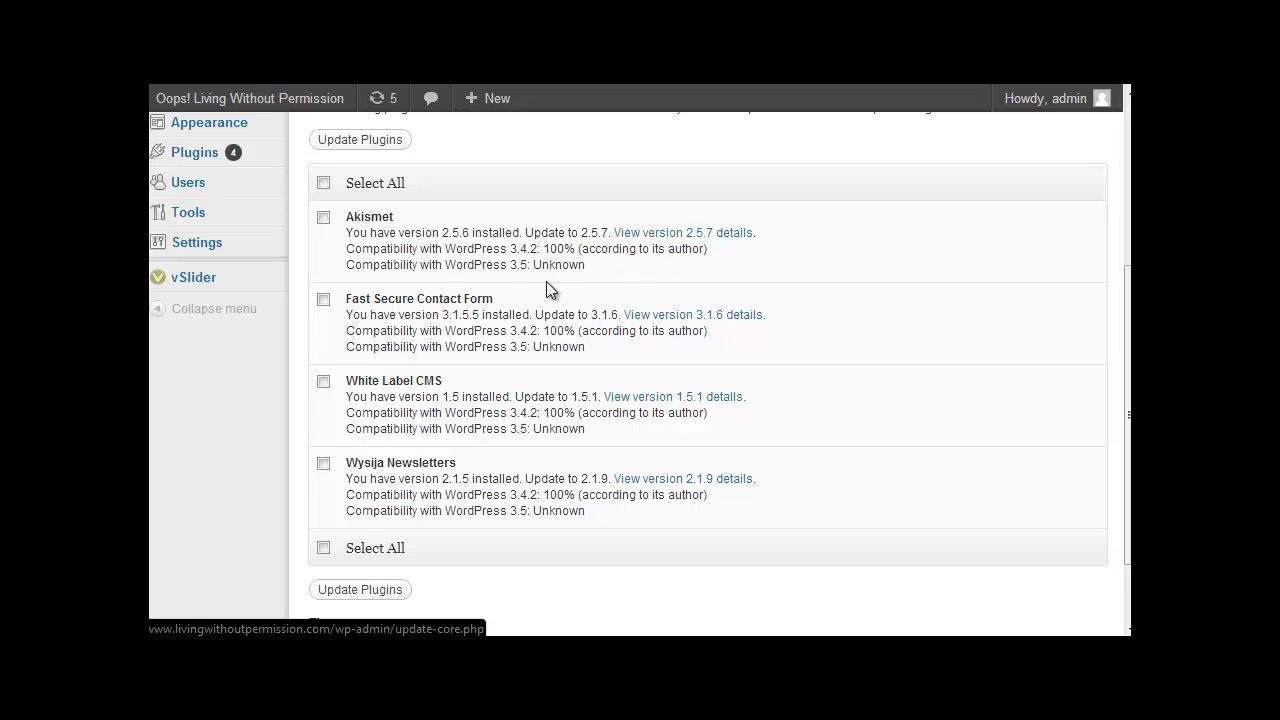
scroll(571, 434, "up", 3)
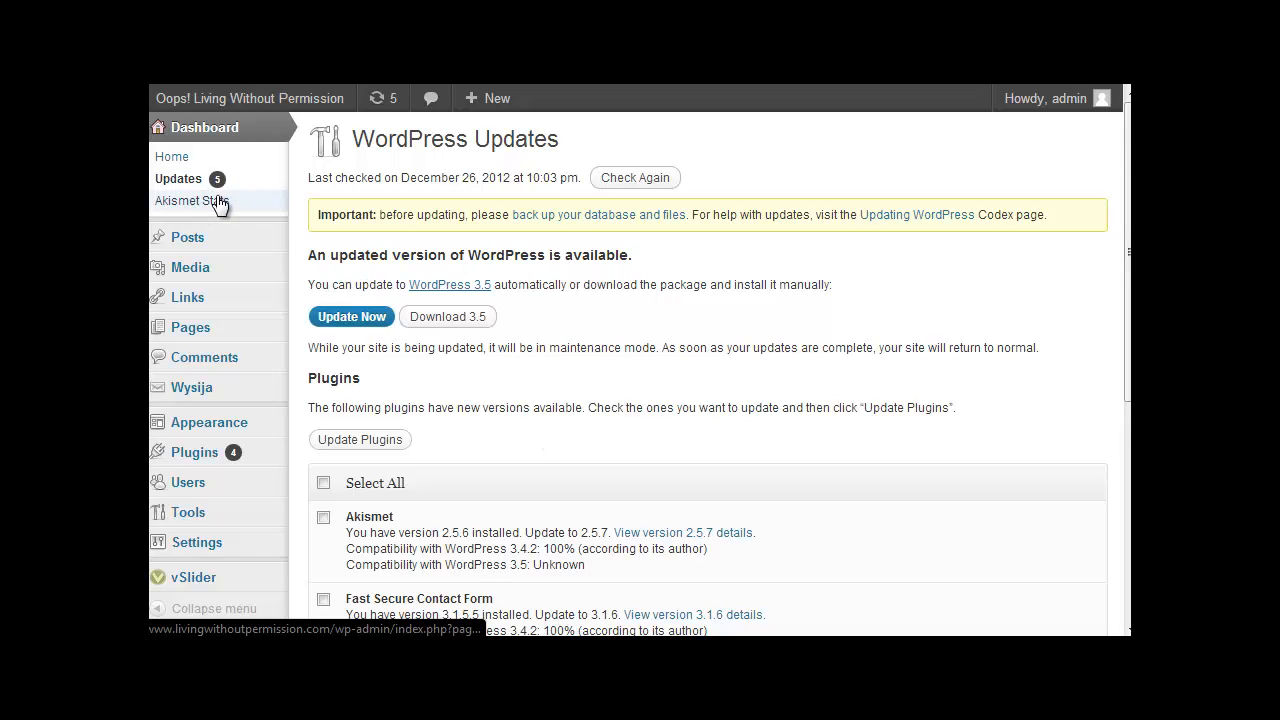
scroll(397, 214, "down", 1)
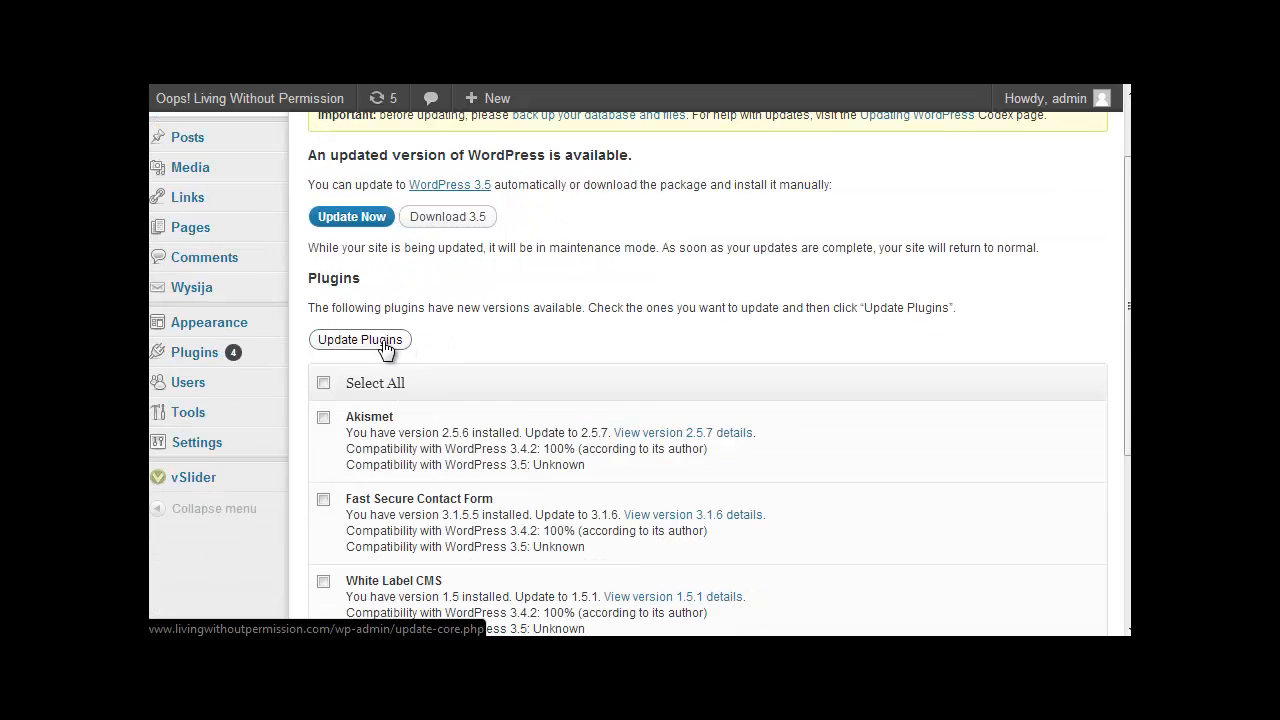
scroll(450, 350, "down", 2)
scroll(454, 453, "up", 2)
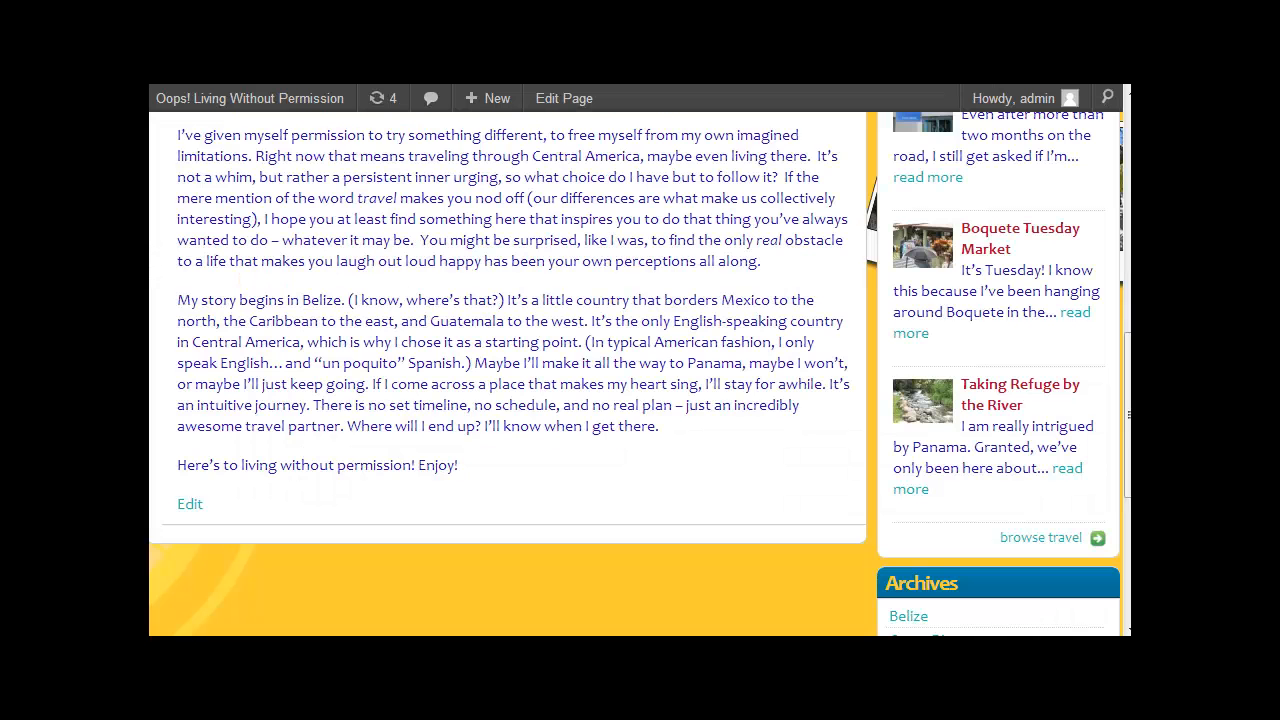
Step: View the top of the site's home page, then open the Menus settings and look over the items in My Menu
scroll(515, 275, "up", 10)
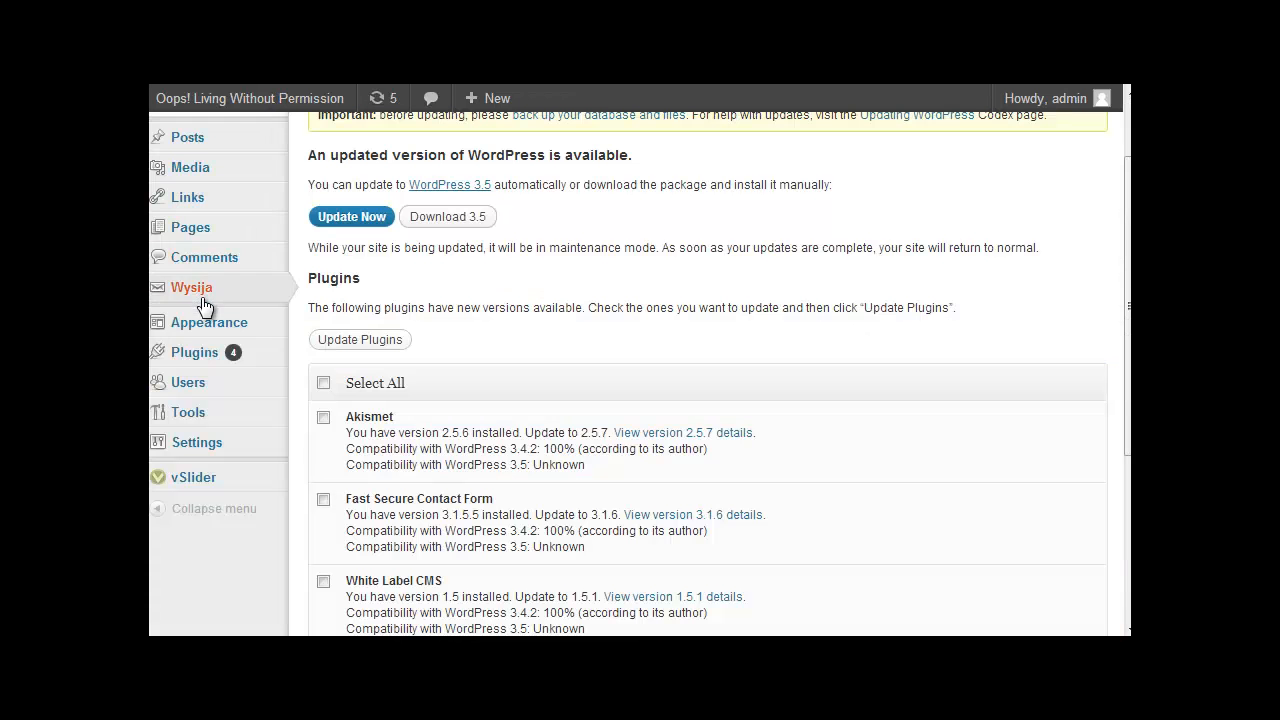
scroll(203, 305, "up", 2)
mouse_move(200, 420)
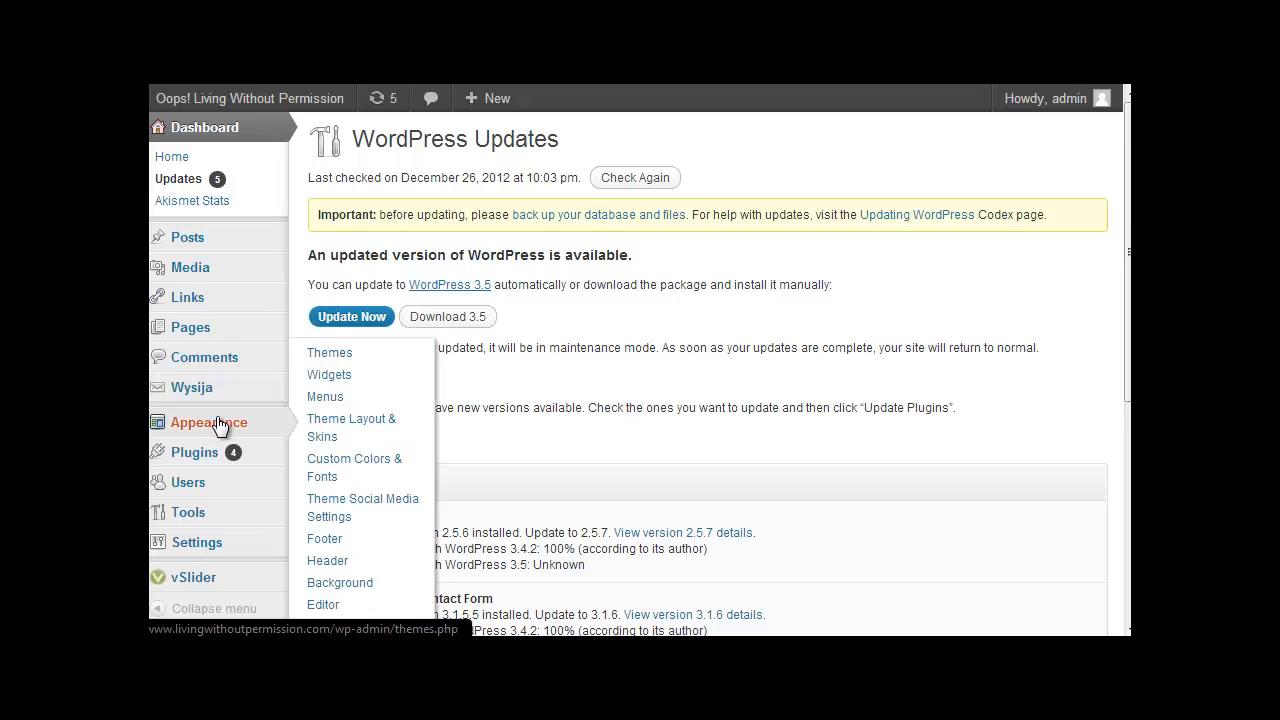
left_click(340, 398)
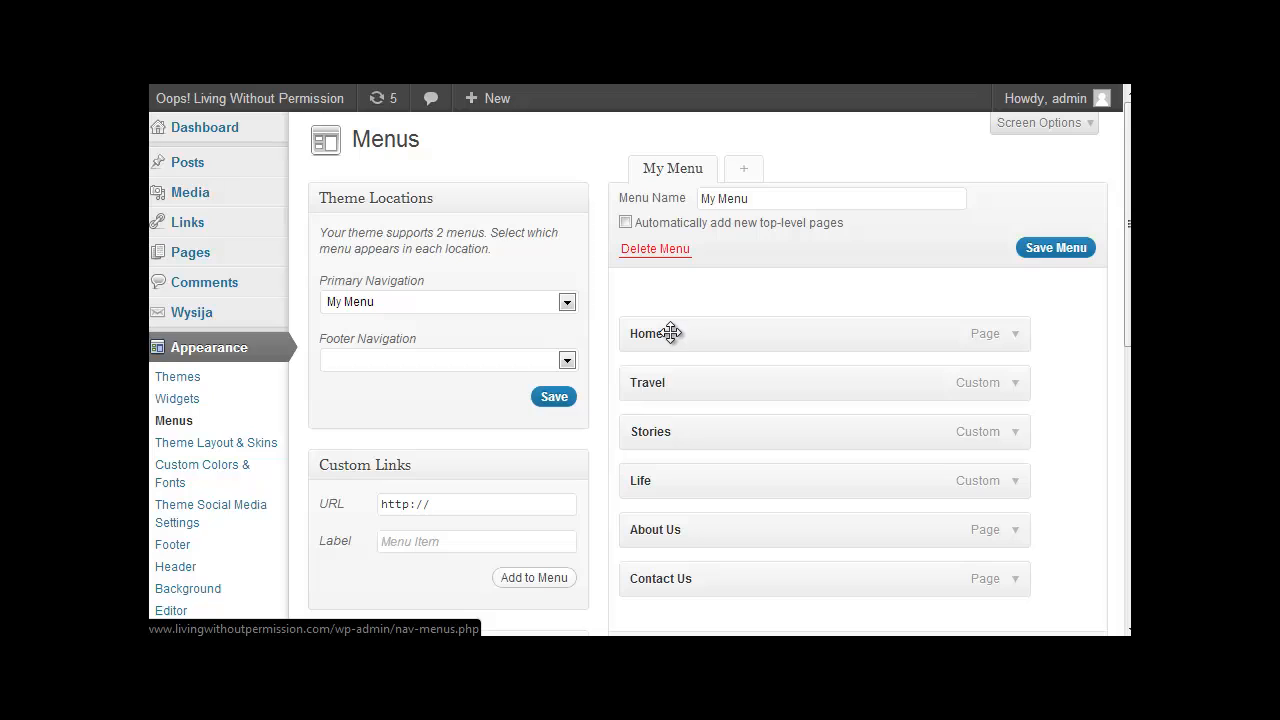
scroll(670, 380, "down", 2)
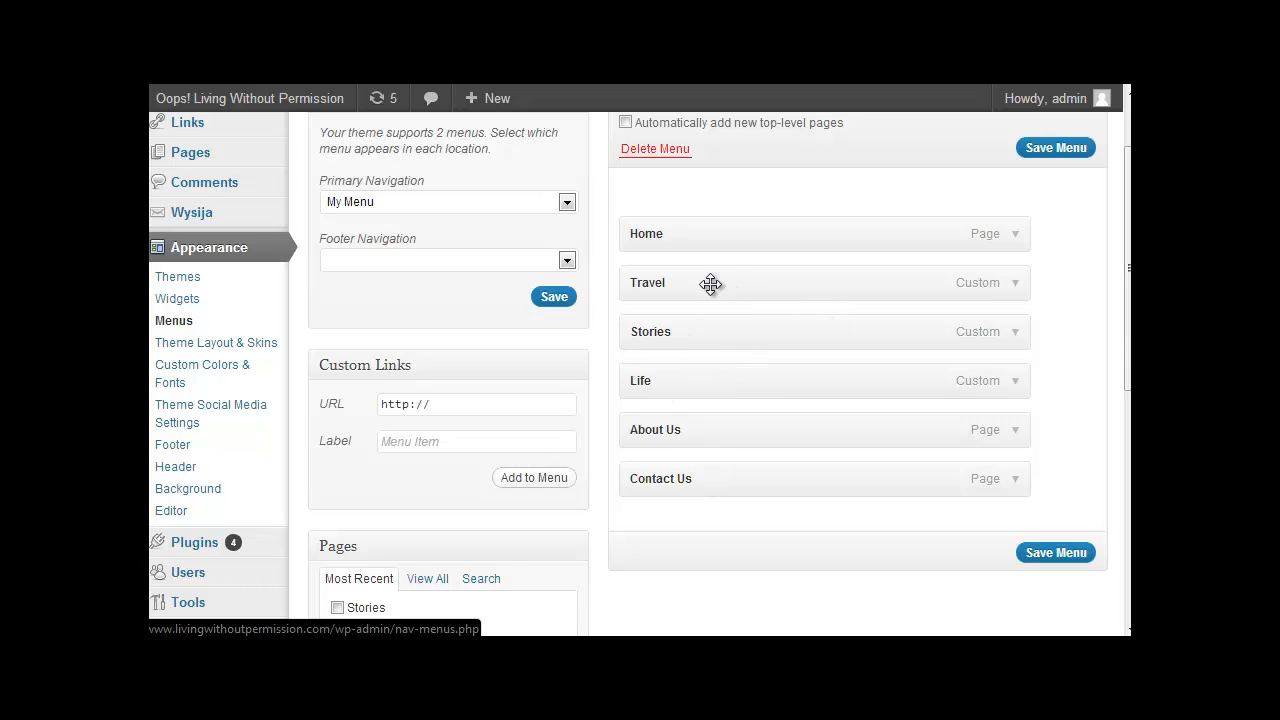
Step: View the URL and Navigation Label of the custom Travel item in My Menu, and collapse it without changes
left_click(1012, 285)
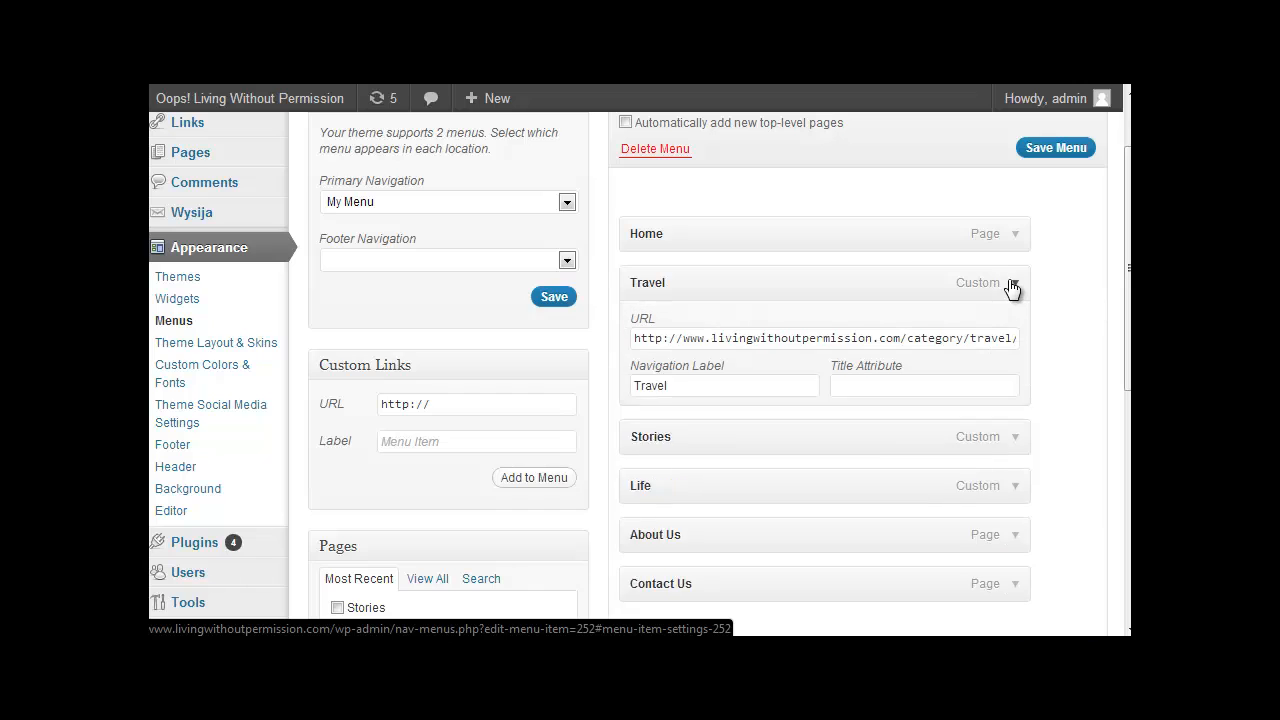
left_click_drag(711, 388, 618, 374)
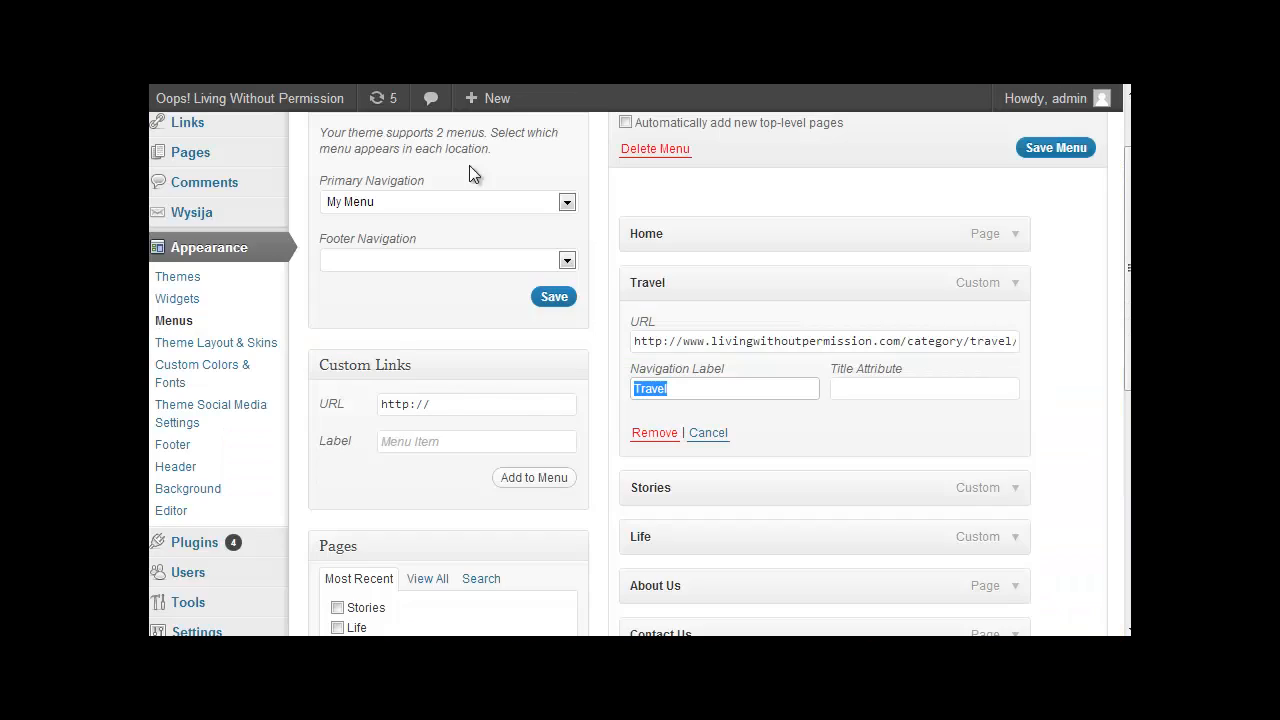
left_click(705, 433)
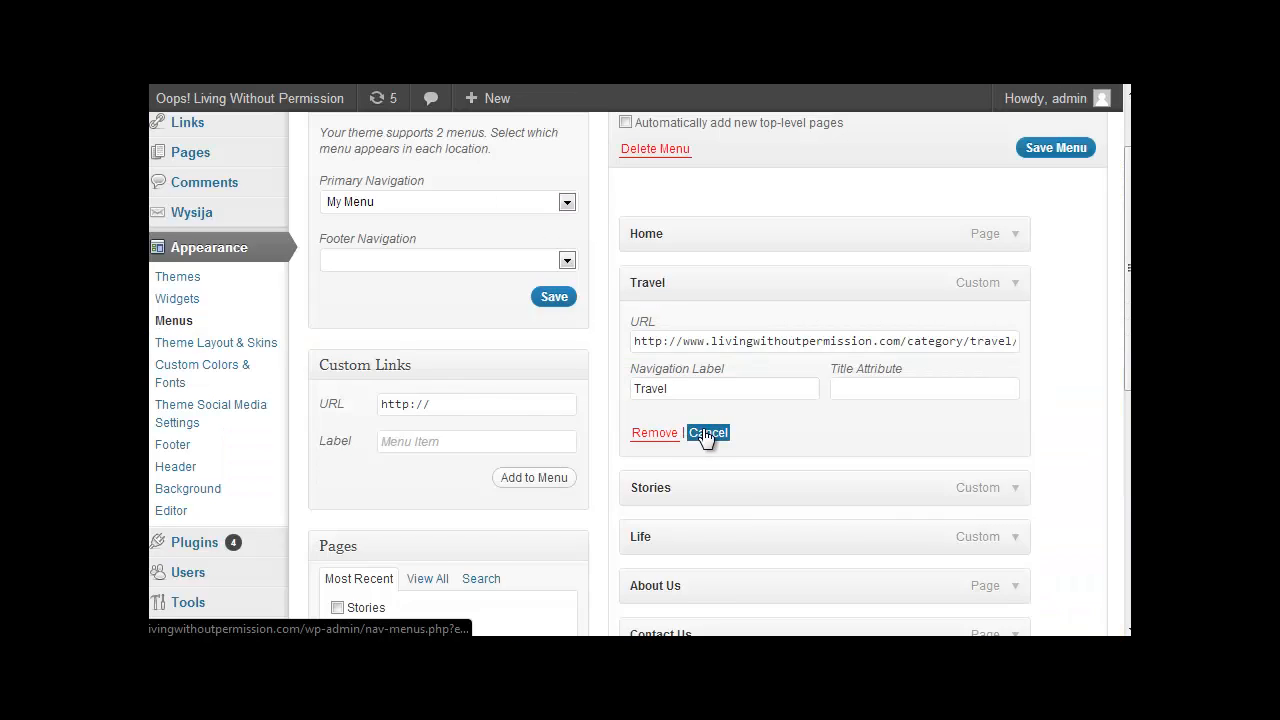
left_click(1012, 285)
scroll(503, 503, "up", 1)
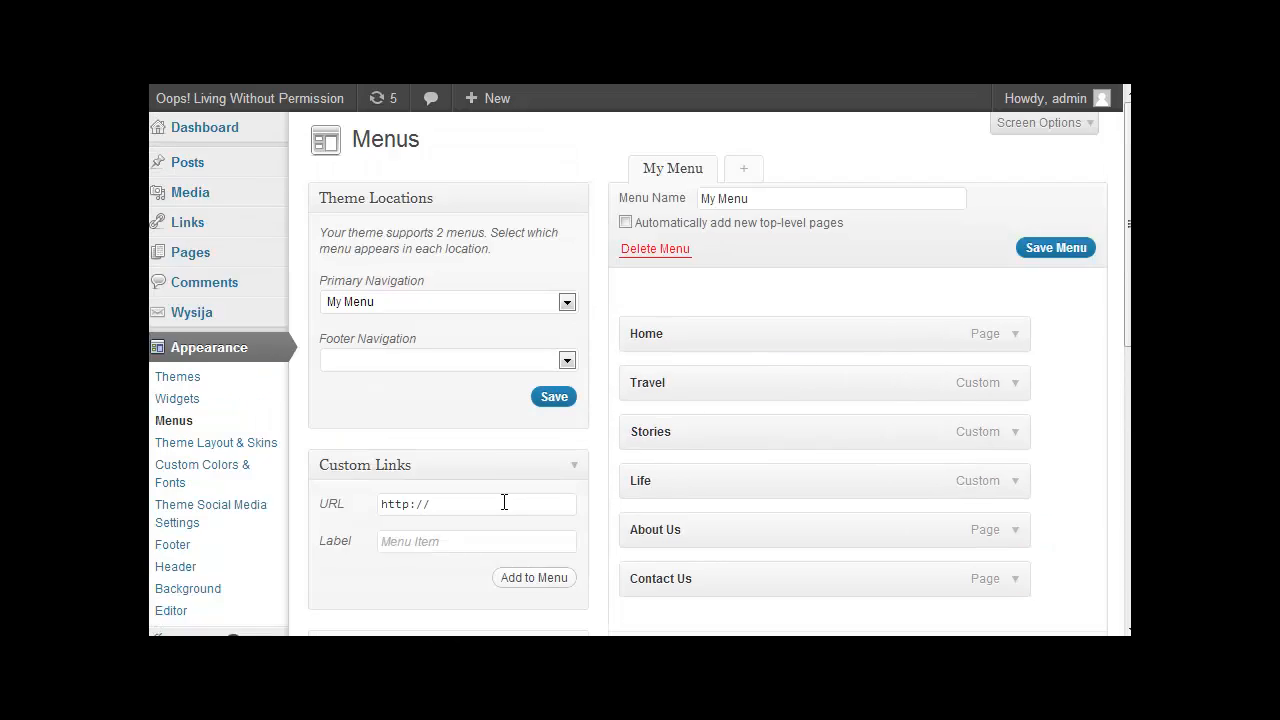
Step: Add the Travel page to My Menu as a sub-item under the custom Travel item, and save the menu
scroll(477, 472, "down", 2)
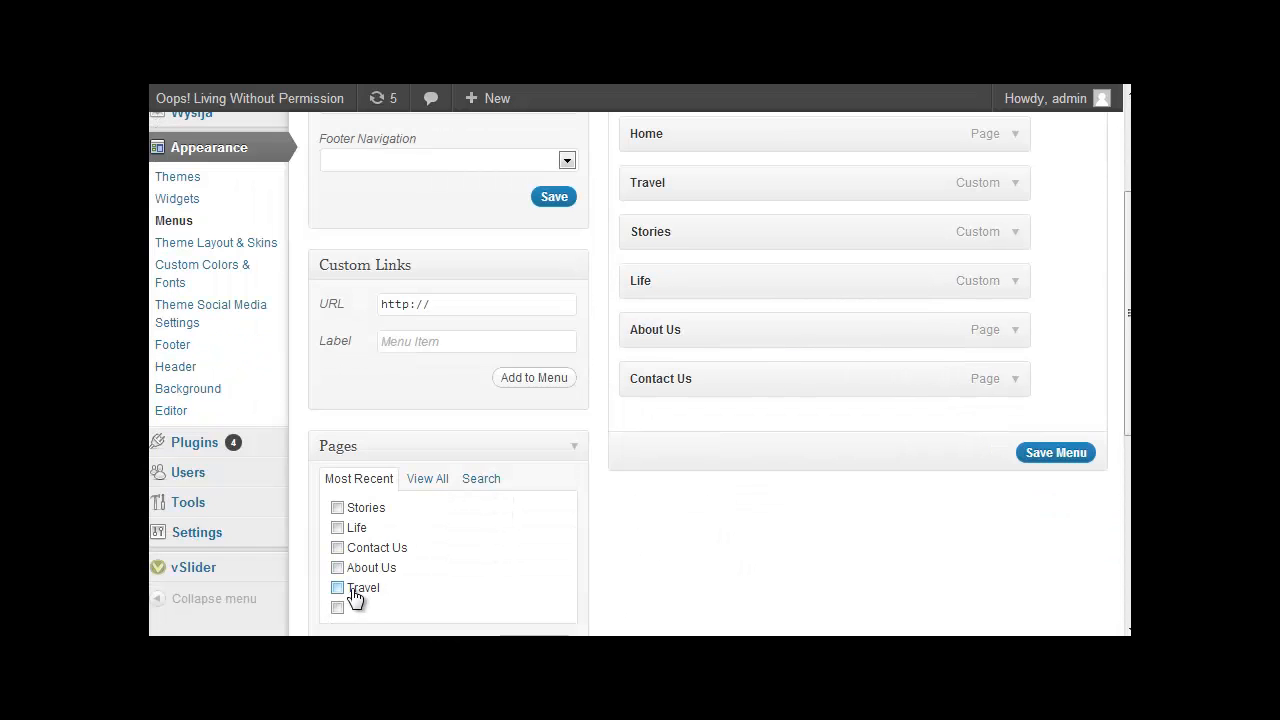
left_click(340, 588)
scroll(506, 557, "down", 1)
left_click(545, 545)
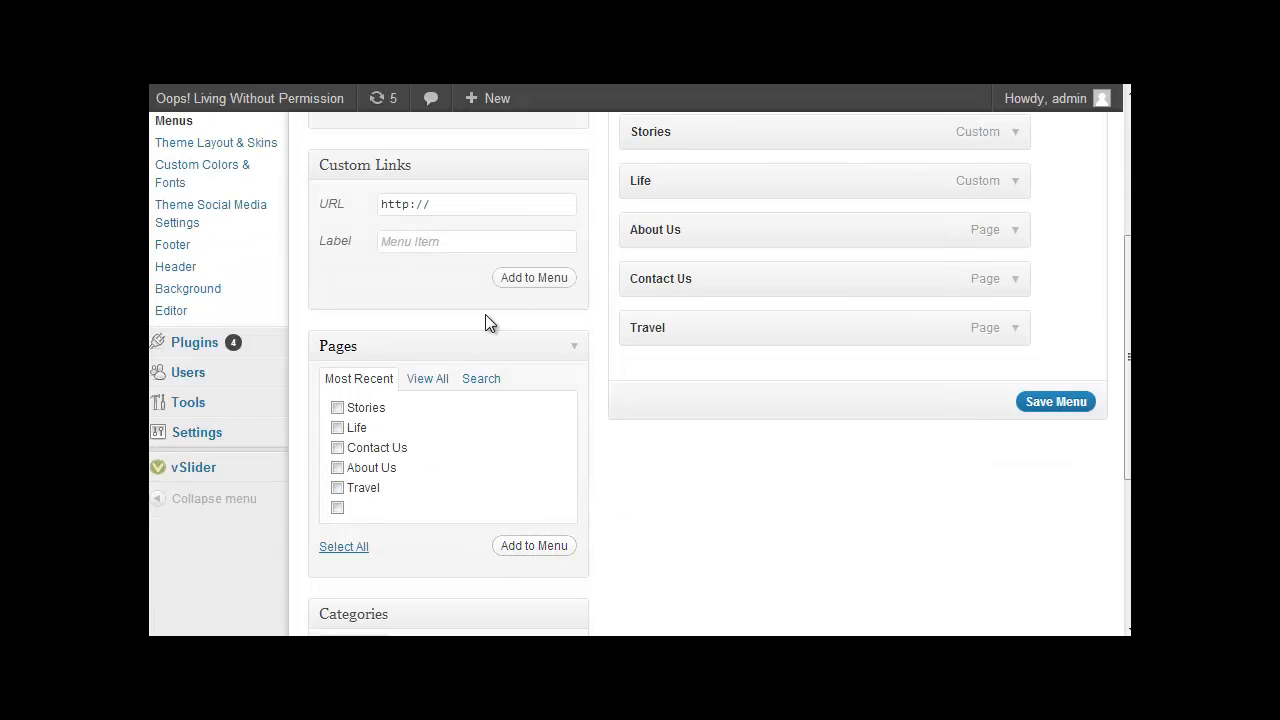
scroll(745, 325, "up", 1)
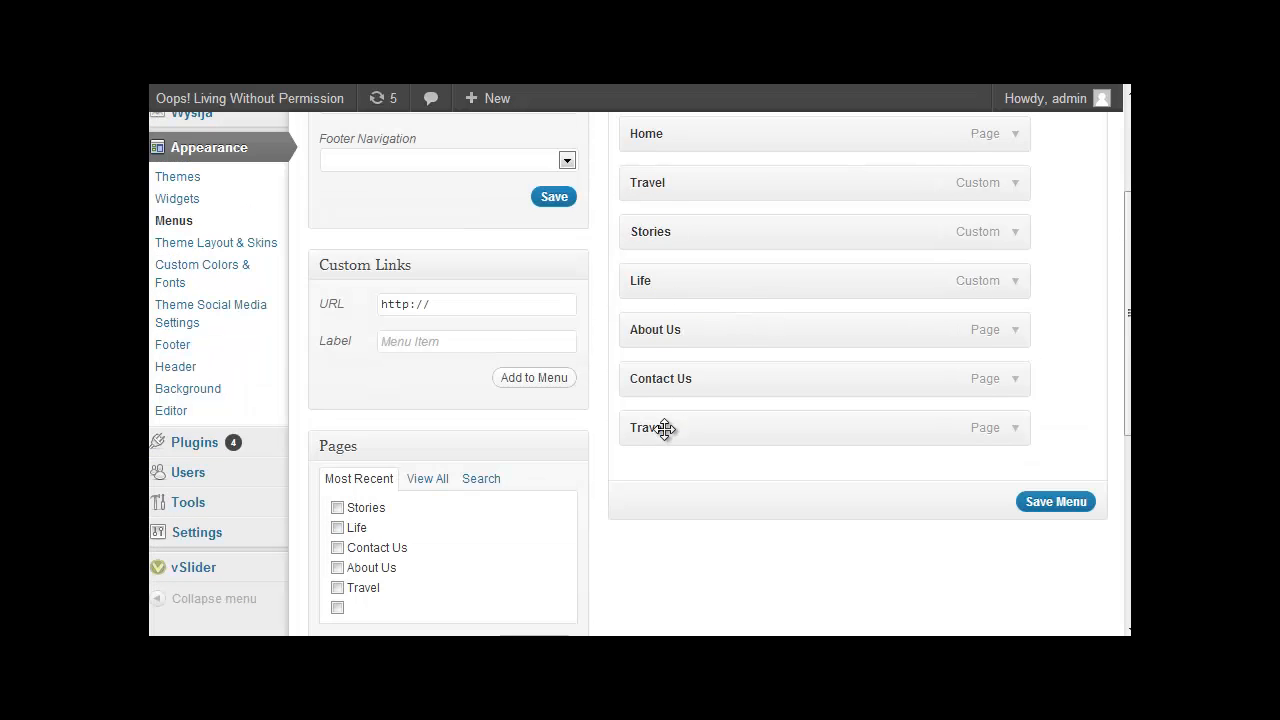
left_click_drag(663, 429, 726, 231)
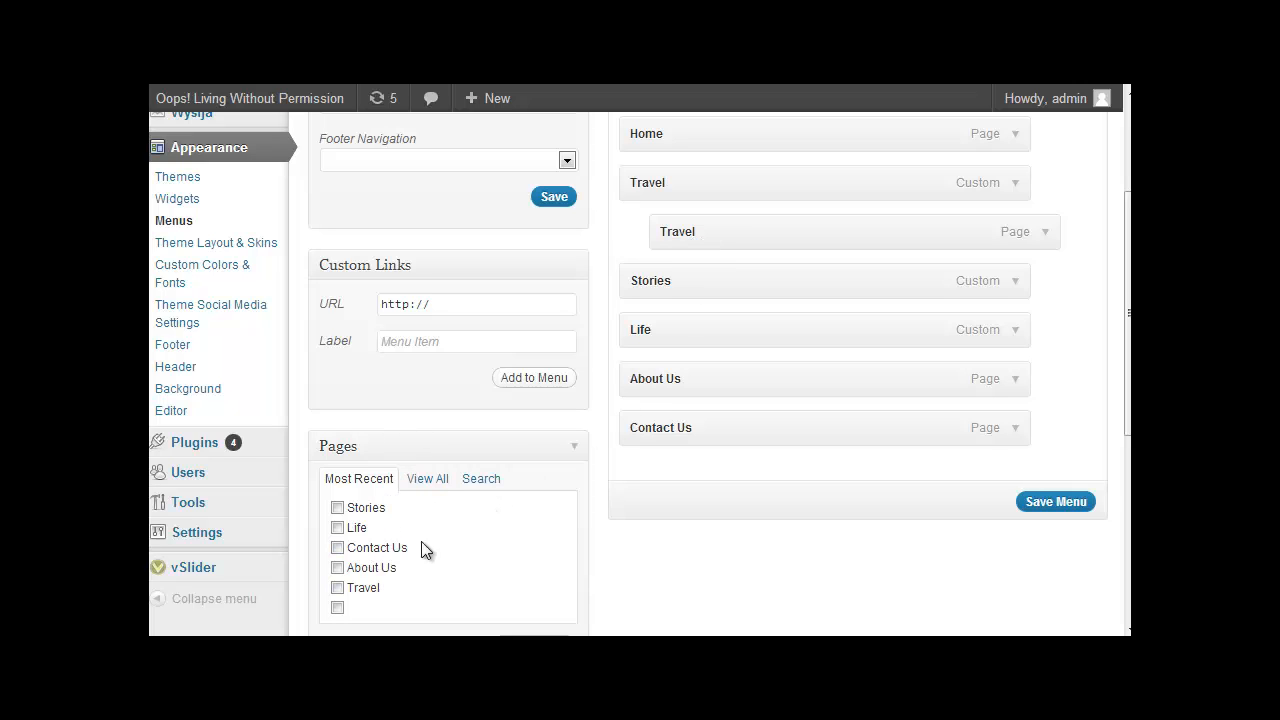
left_click(1047, 503)
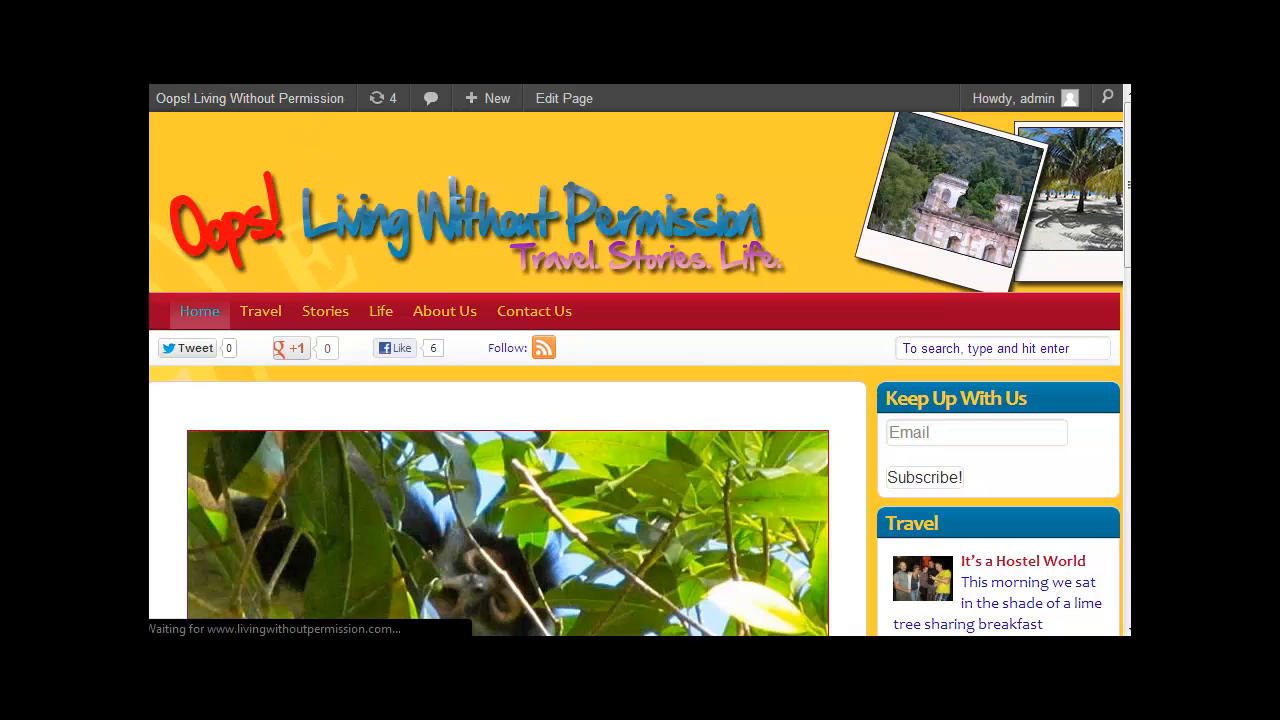
mouse_move(252, 314)
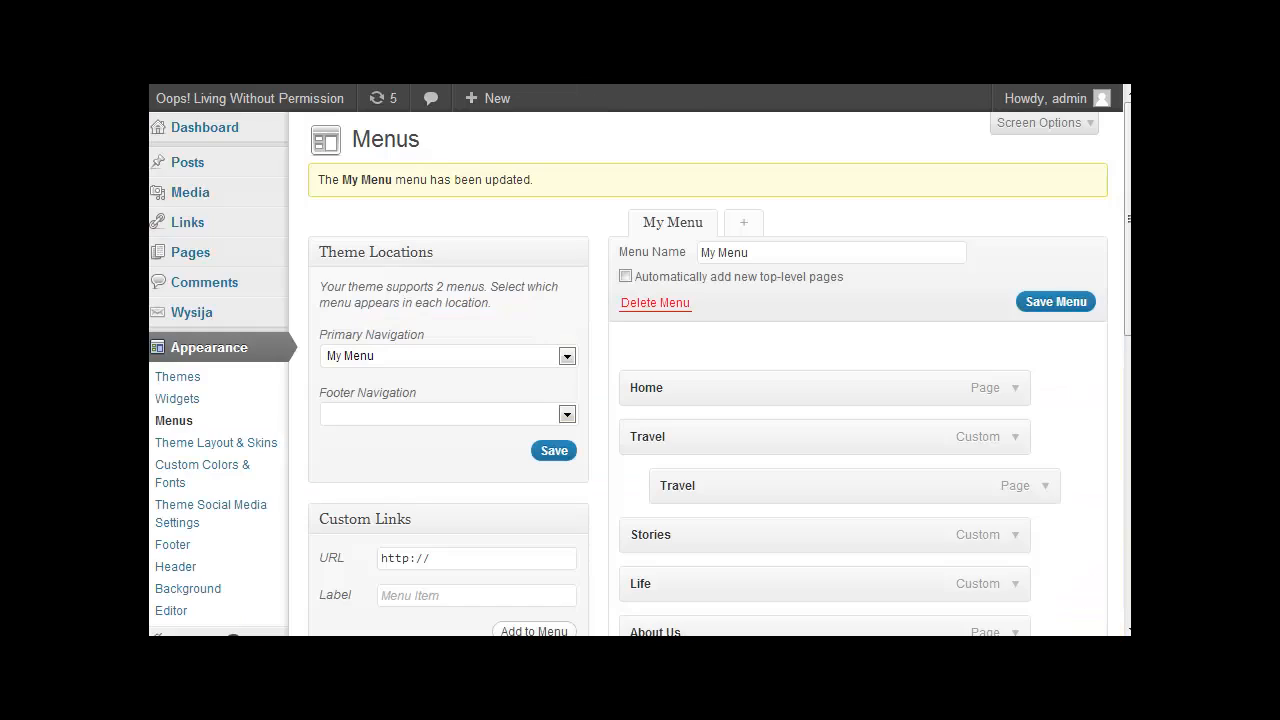
Step: Remove the nested Travel page item from My Menu
left_click(1043, 487)
scroll(700, 550, "down", 2)
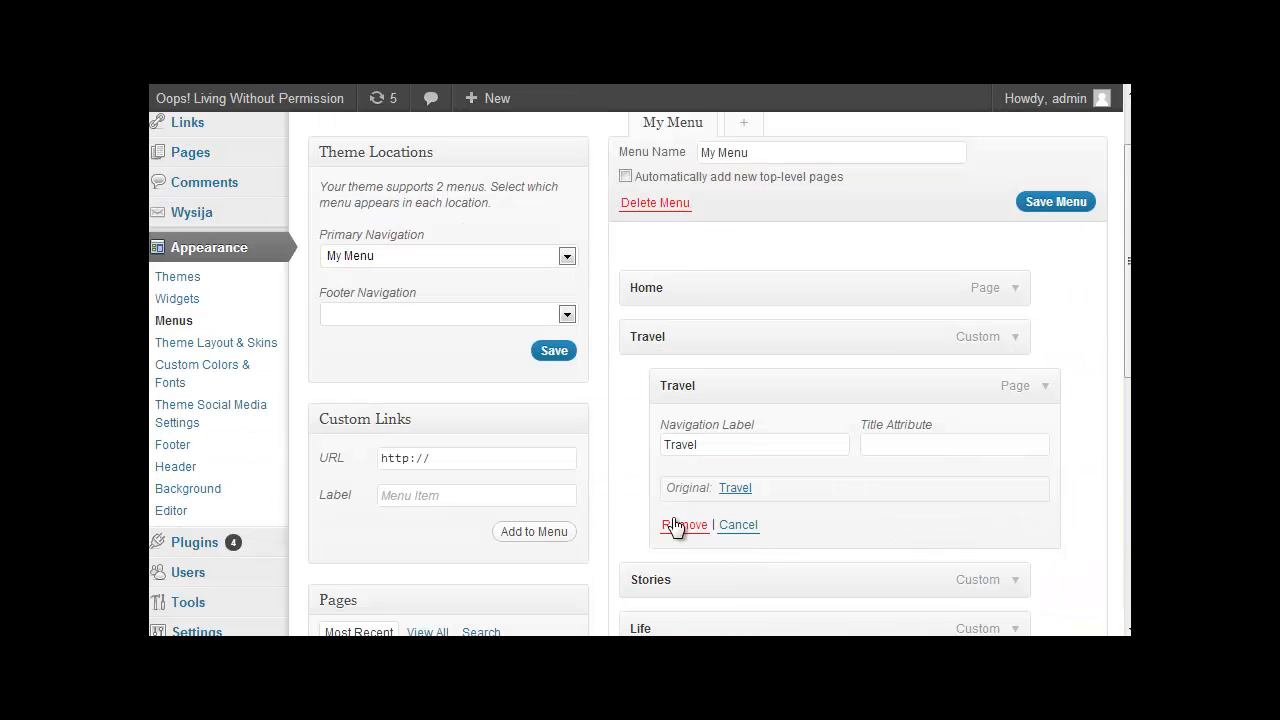
left_click(675, 525)
Step: Add the Belize category to My Menu
scroll(655, 415, "down", 4)
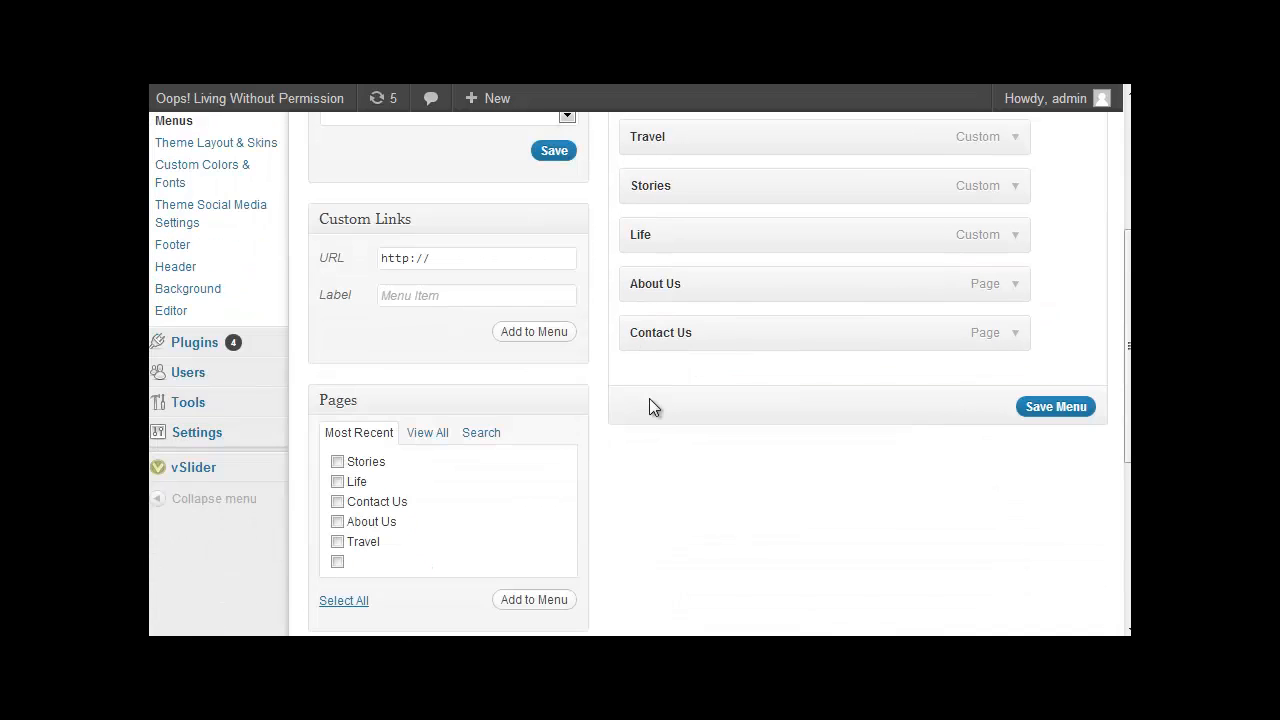
scroll(634, 210, "down", 4)
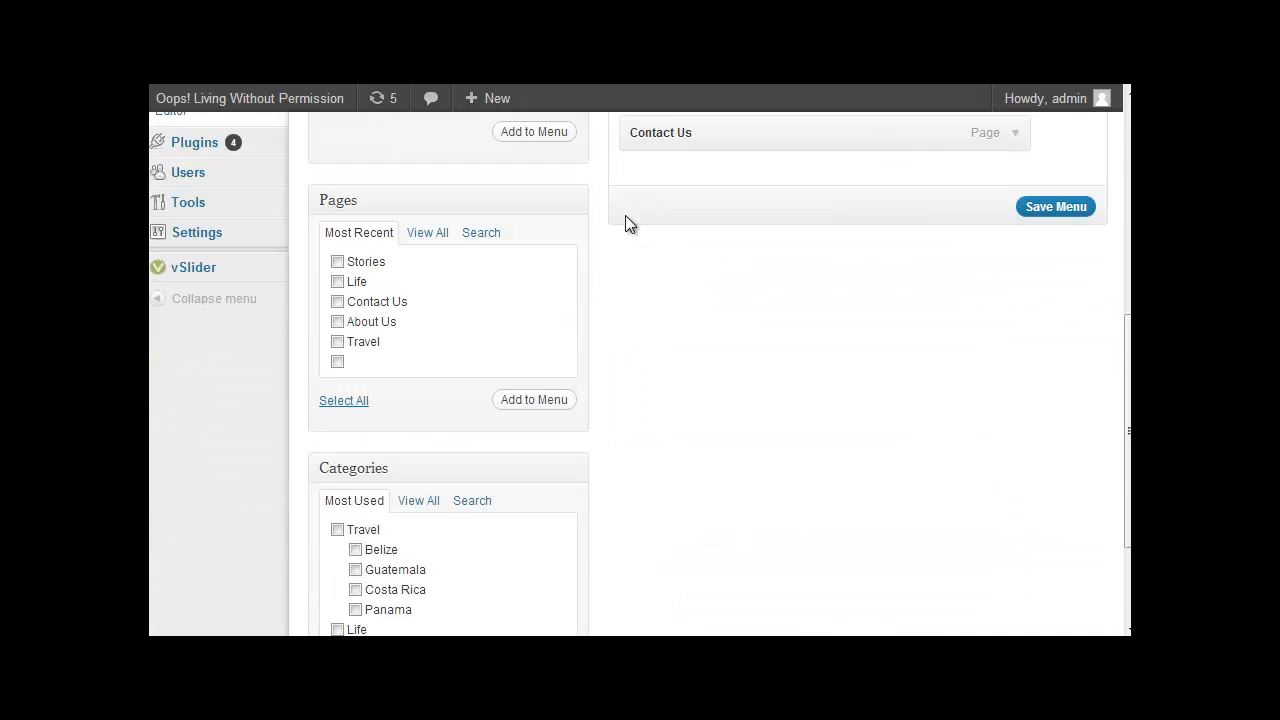
scroll(630, 222, "down", 2)
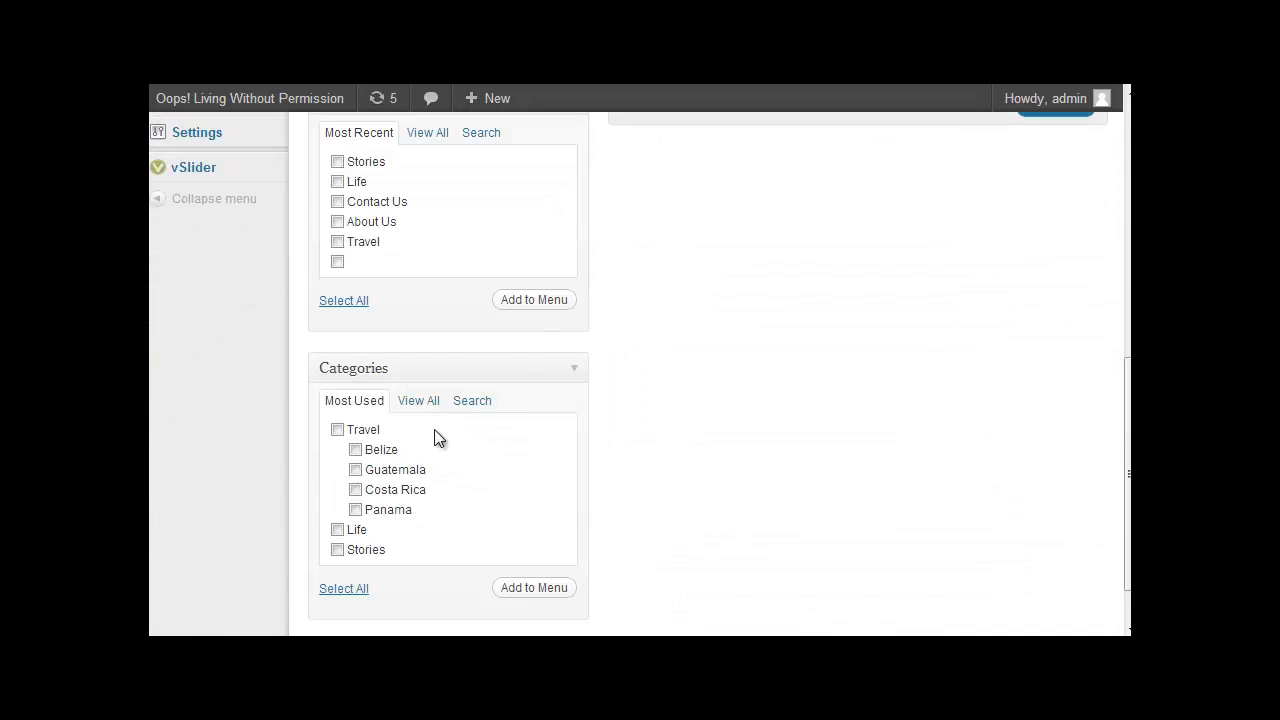
left_click(356, 450)
left_click(531, 588)
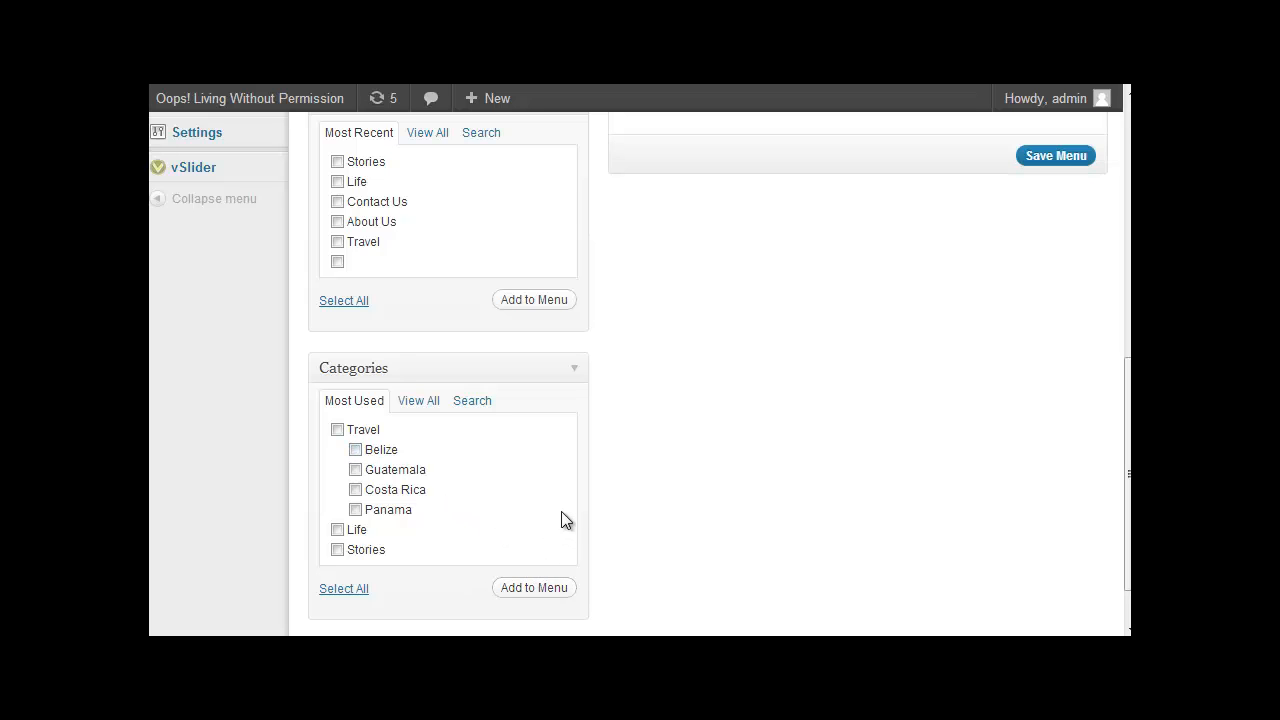
Step: Nest the Belize category under the custom Travel item, save My Menu, and reload the site's home page
scroll(790, 330, "up", 3)
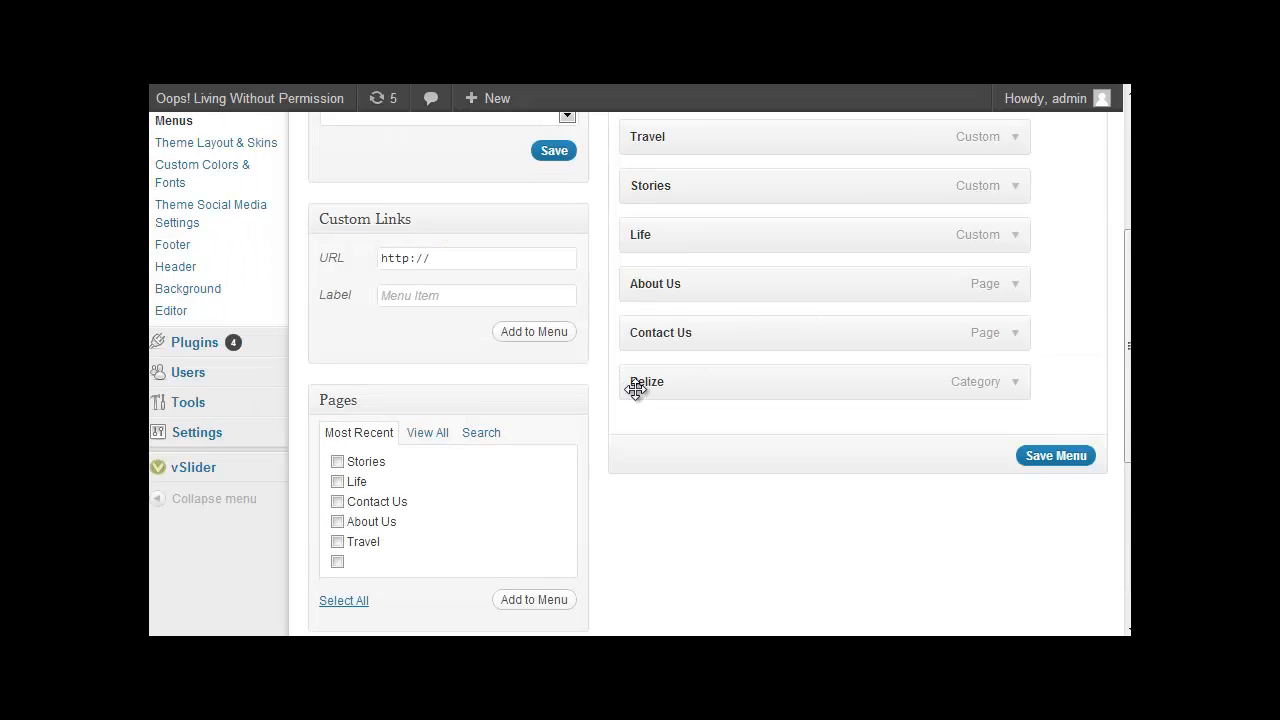
left_click_drag(647, 390, 666, 166)
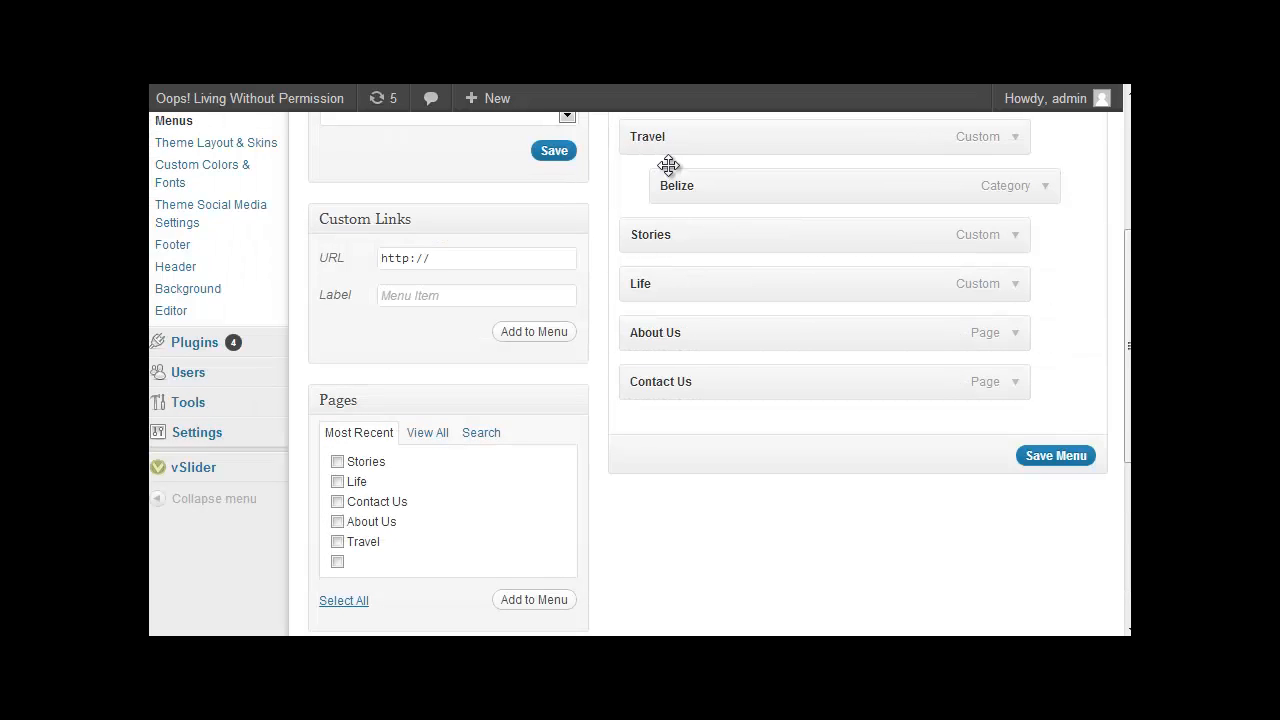
left_click(1043, 458)
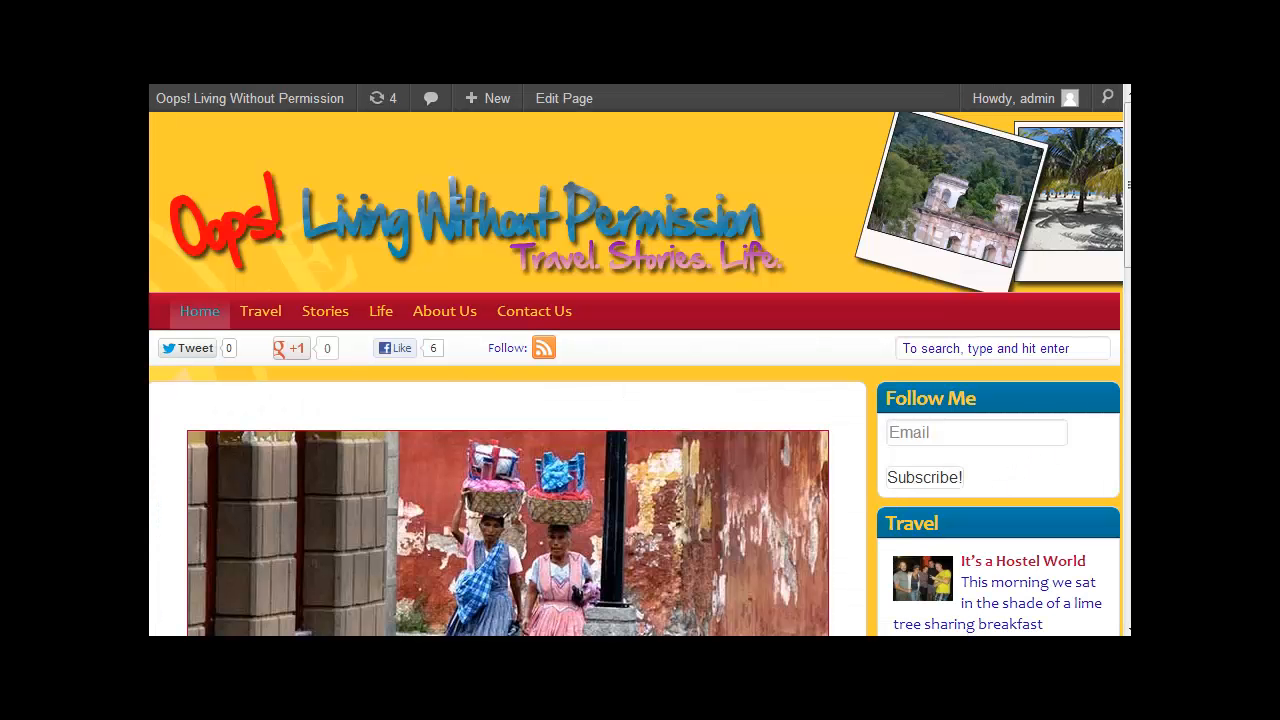
key("F5")
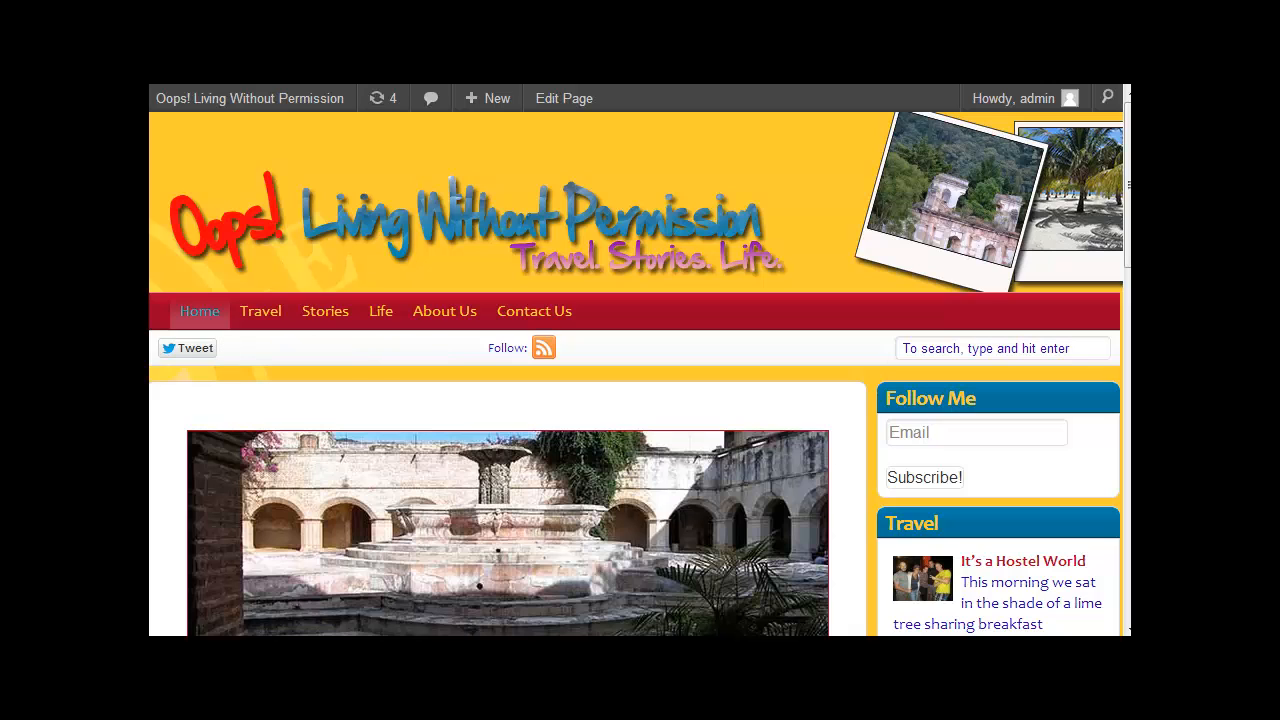
Step: Open the Travel page from the site's navigation menu and look through its posts
left_click(260, 316)
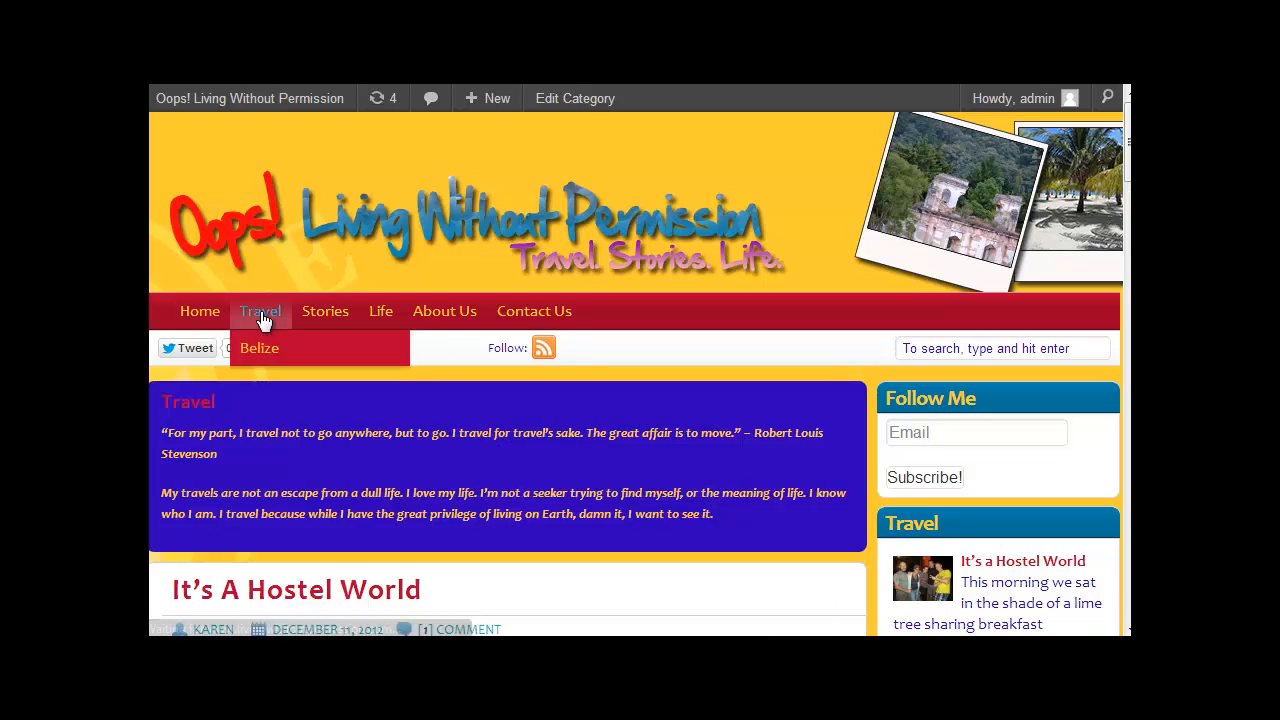
scroll(394, 293, "down", 5)
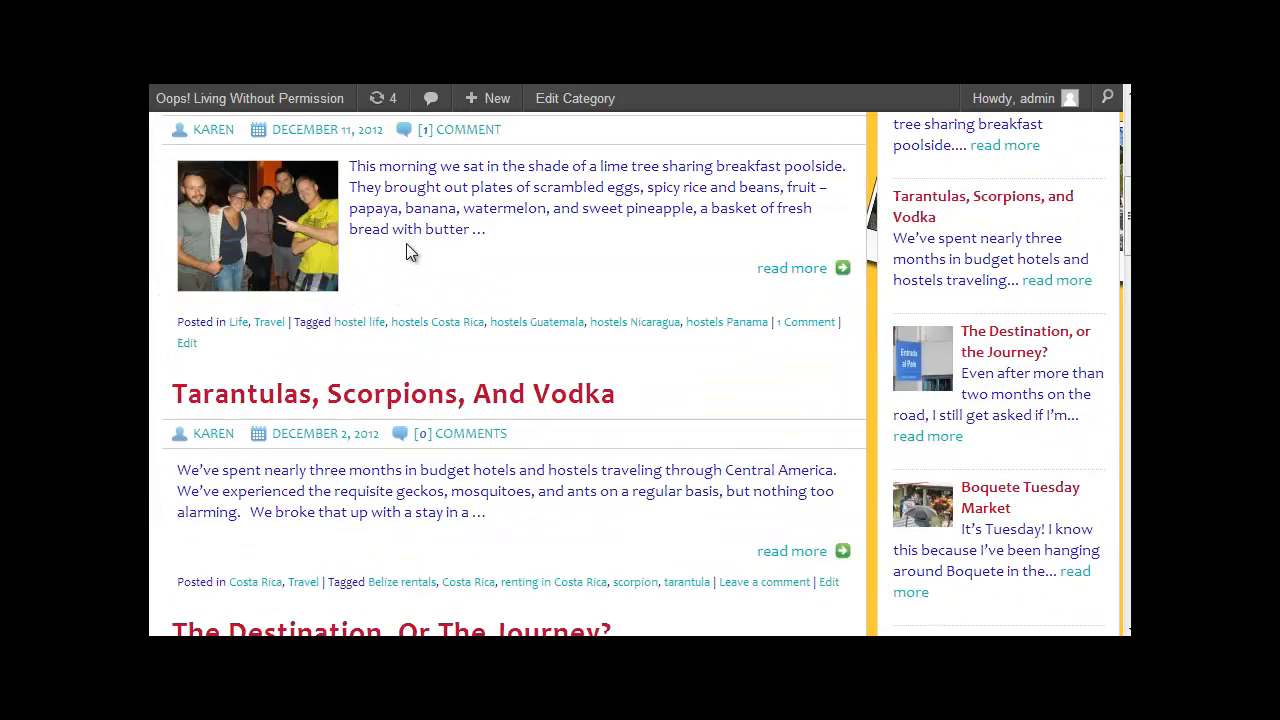
scroll(406, 246, "up", 5)
Step: Open the Belize sub-item under Travel in the site's navigation and look through the posts in that category
mouse_move(258, 310)
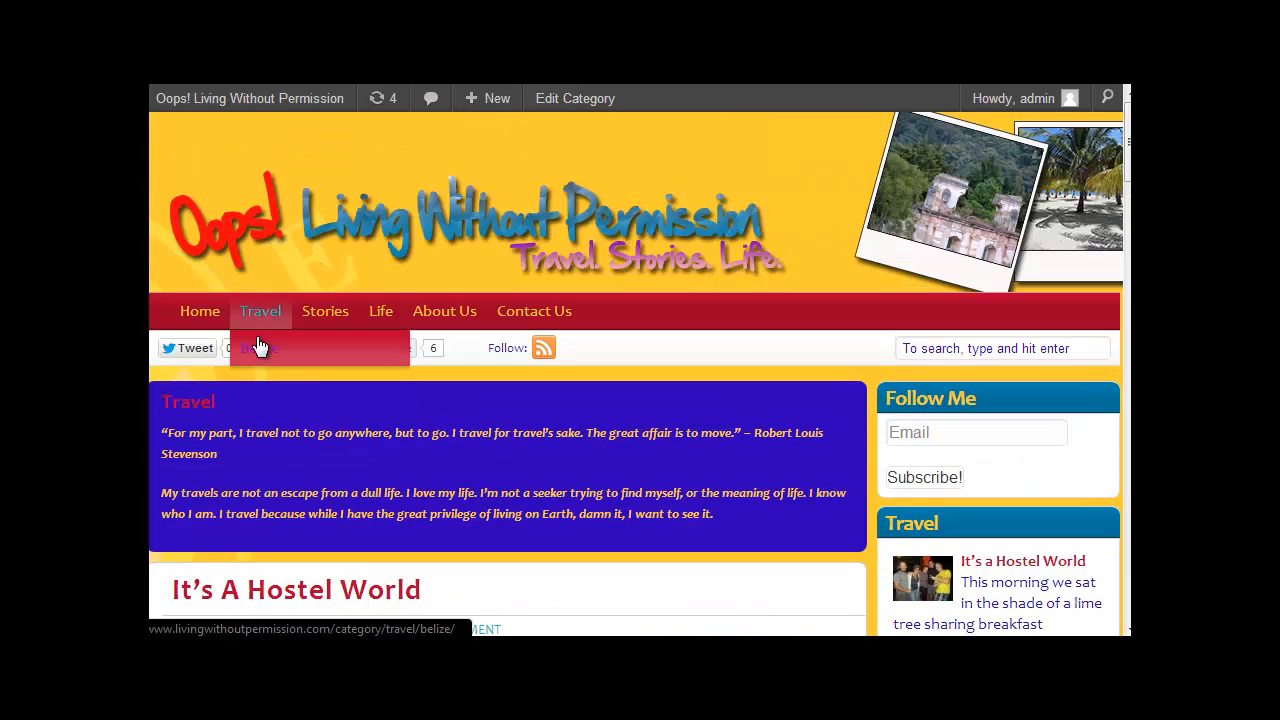
left_click(257, 346)
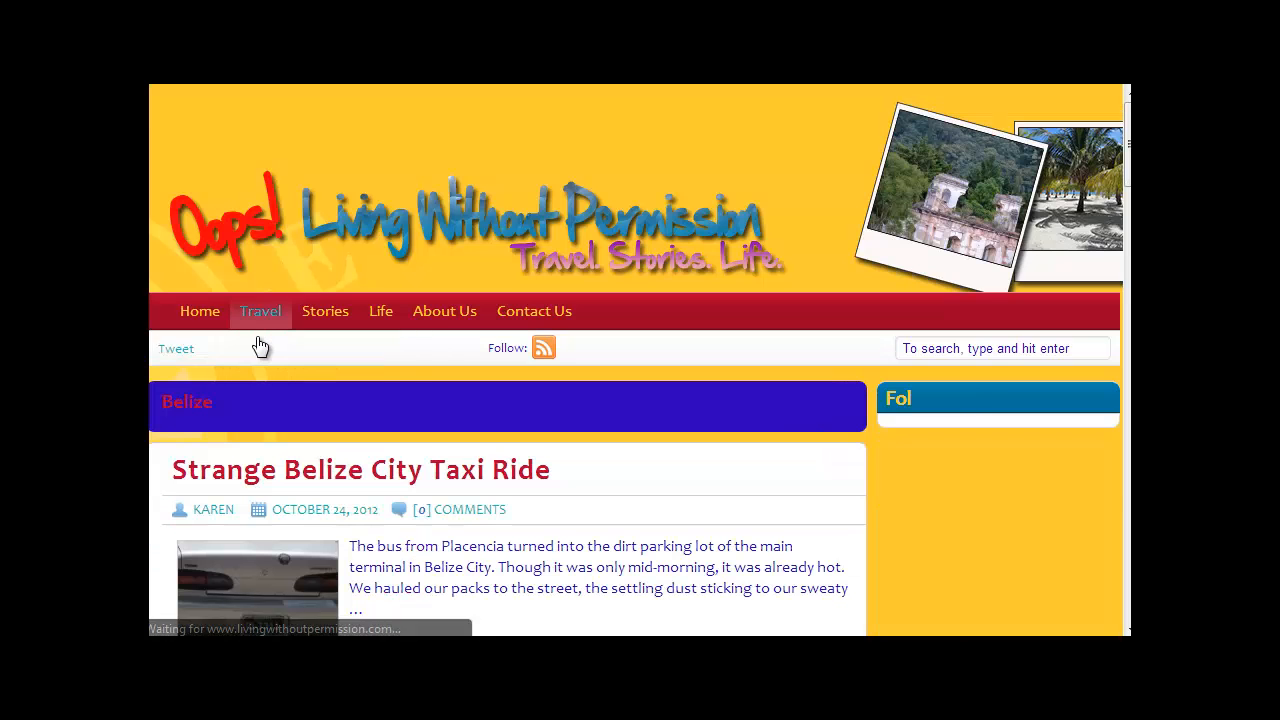
scroll(339, 290, "down", 1)
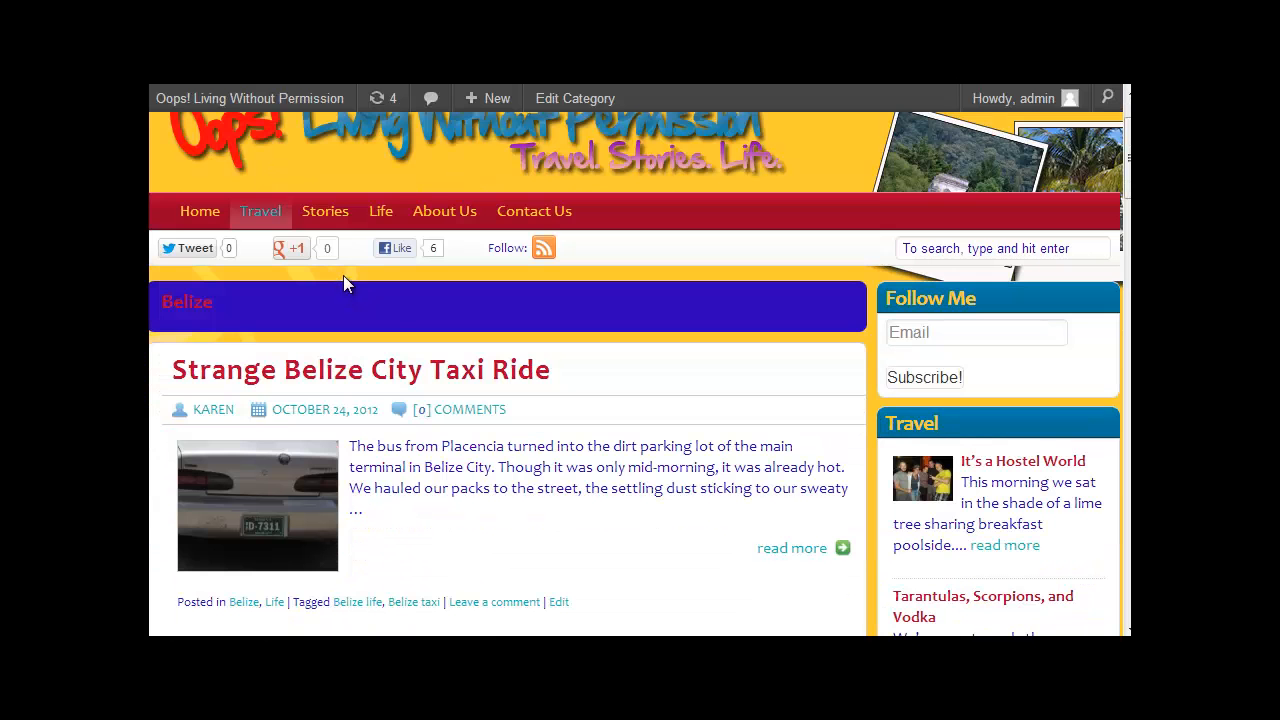
scroll(392, 318, "down", 2)
scroll(486, 203, "down", 2)
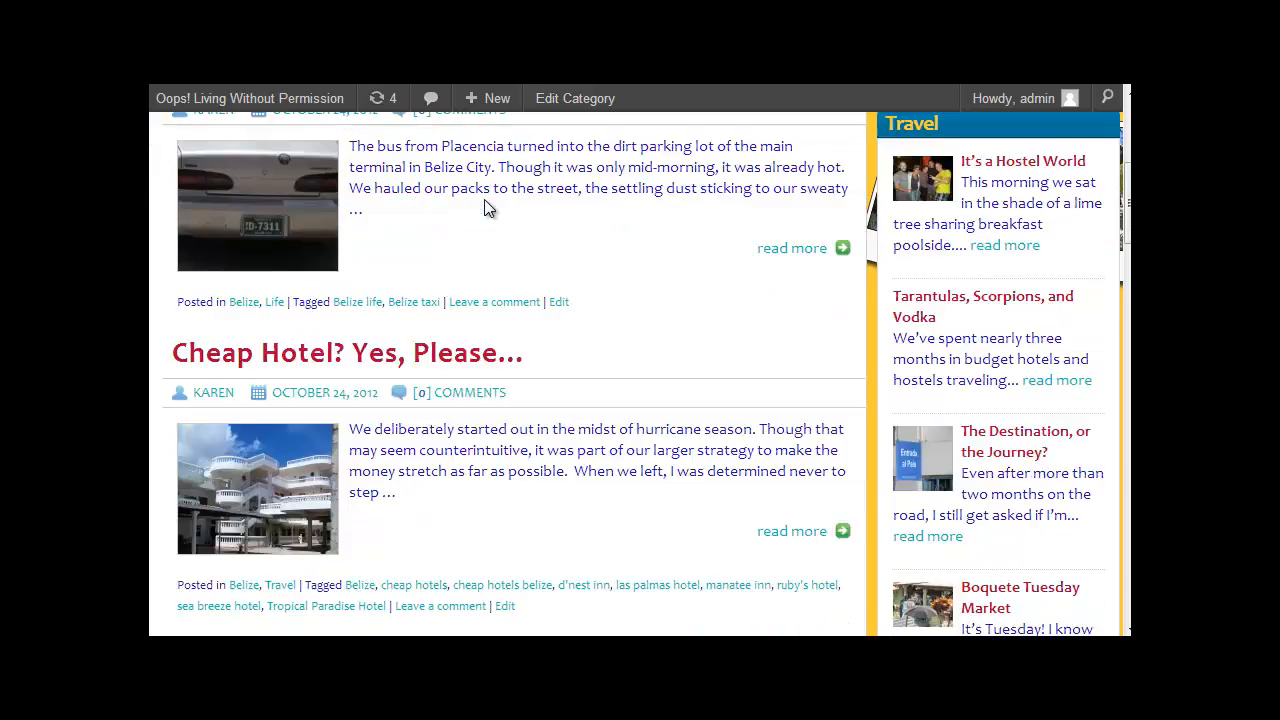
scroll(480, 151, "down", 2)
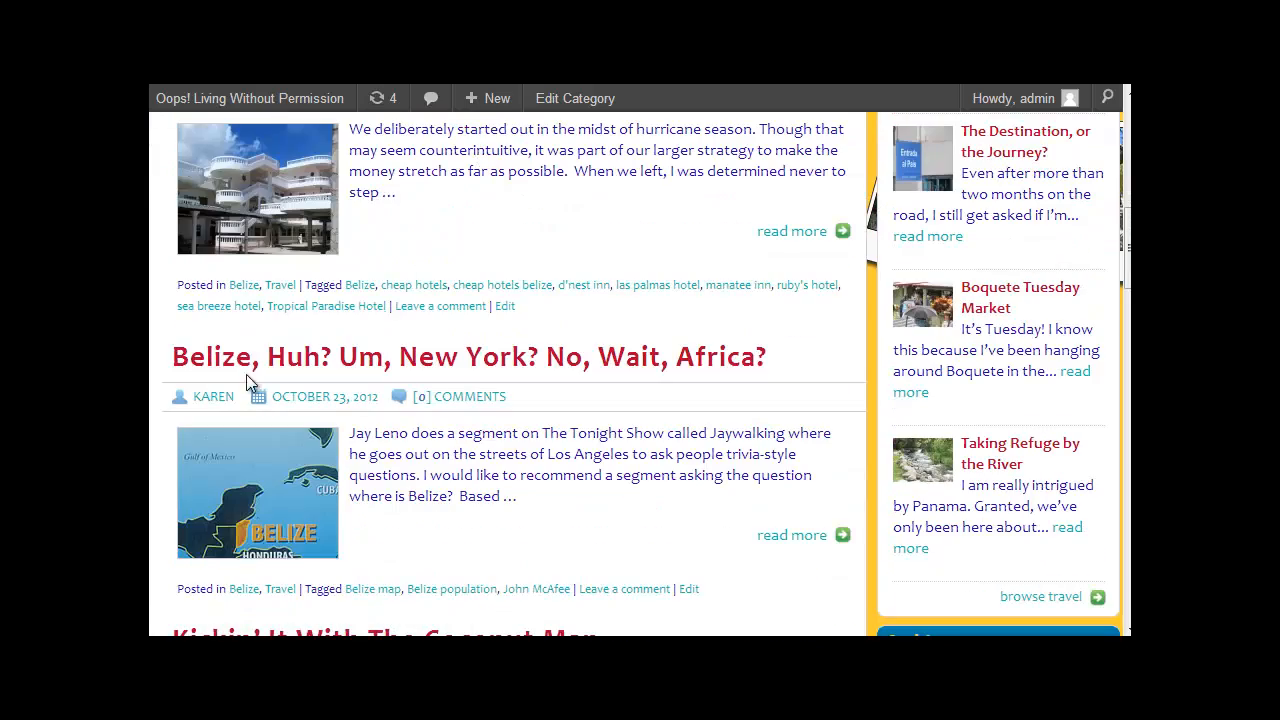
scroll(406, 457, "up", 8)
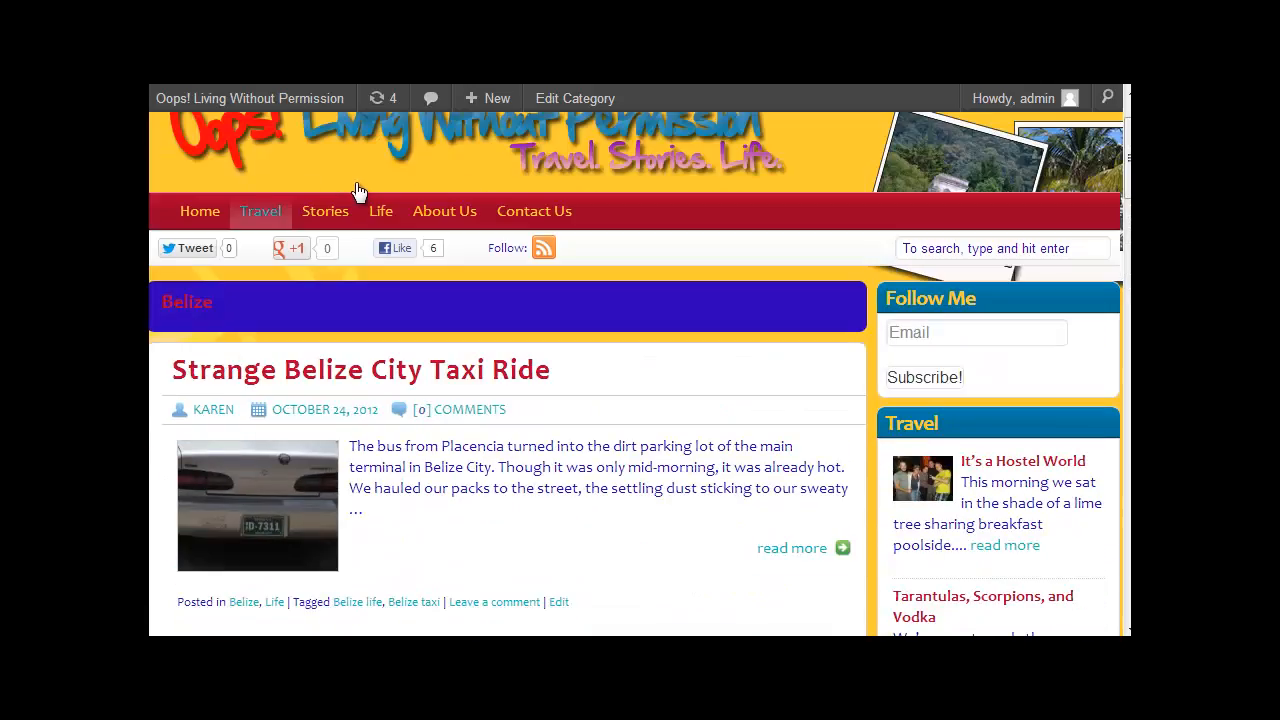
mouse_move(265, 211)
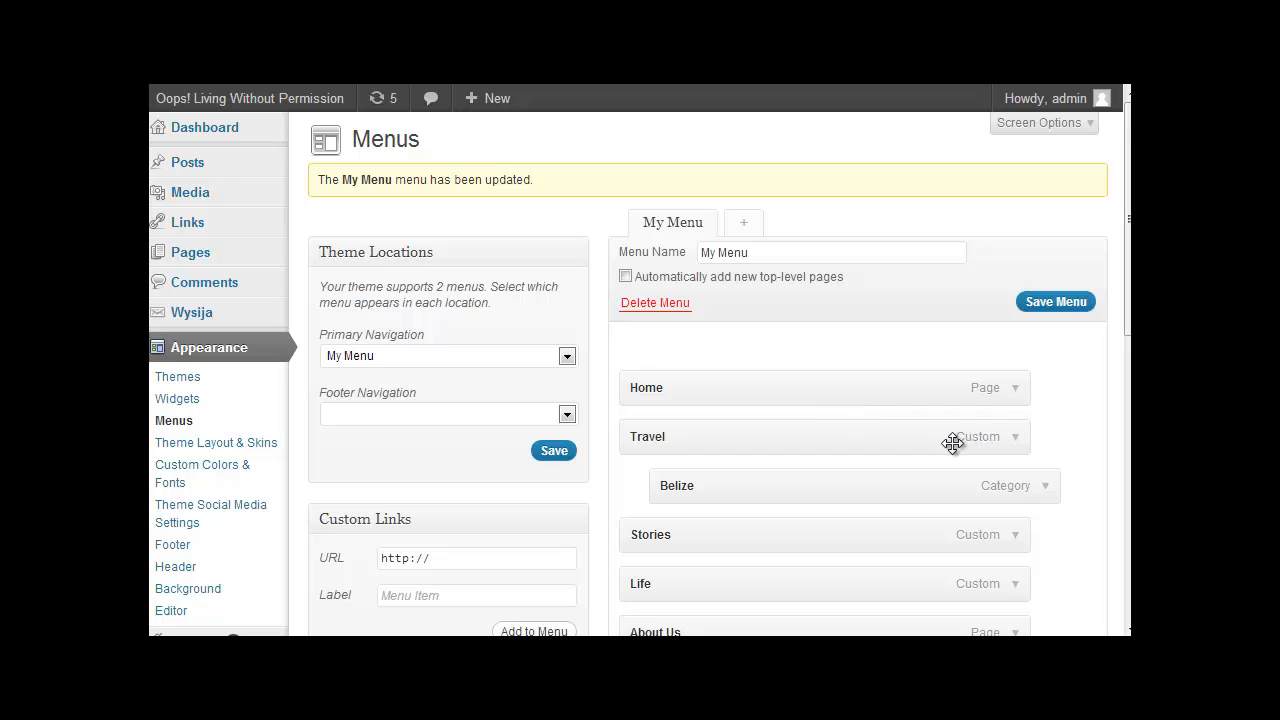
Step: Remove the nested Belize category item from My Menu and save the menu
left_click(1044, 486)
scroll(729, 474, "down", 2)
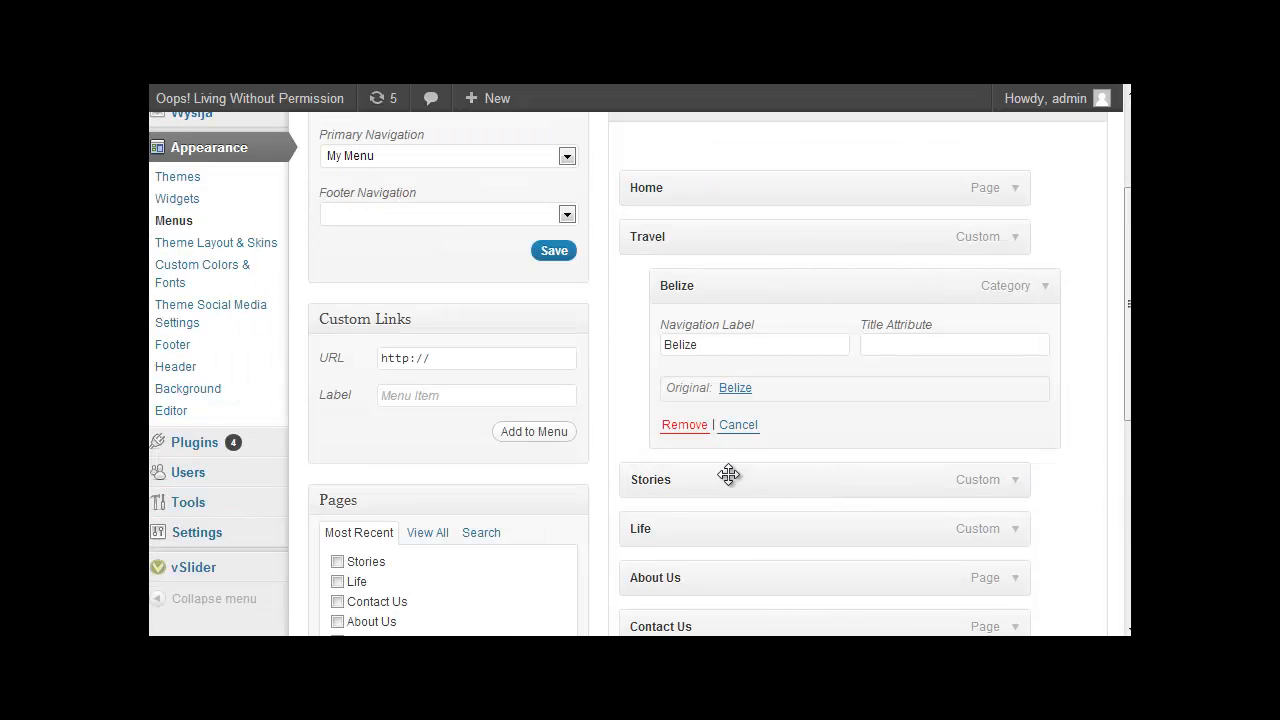
left_click(690, 424)
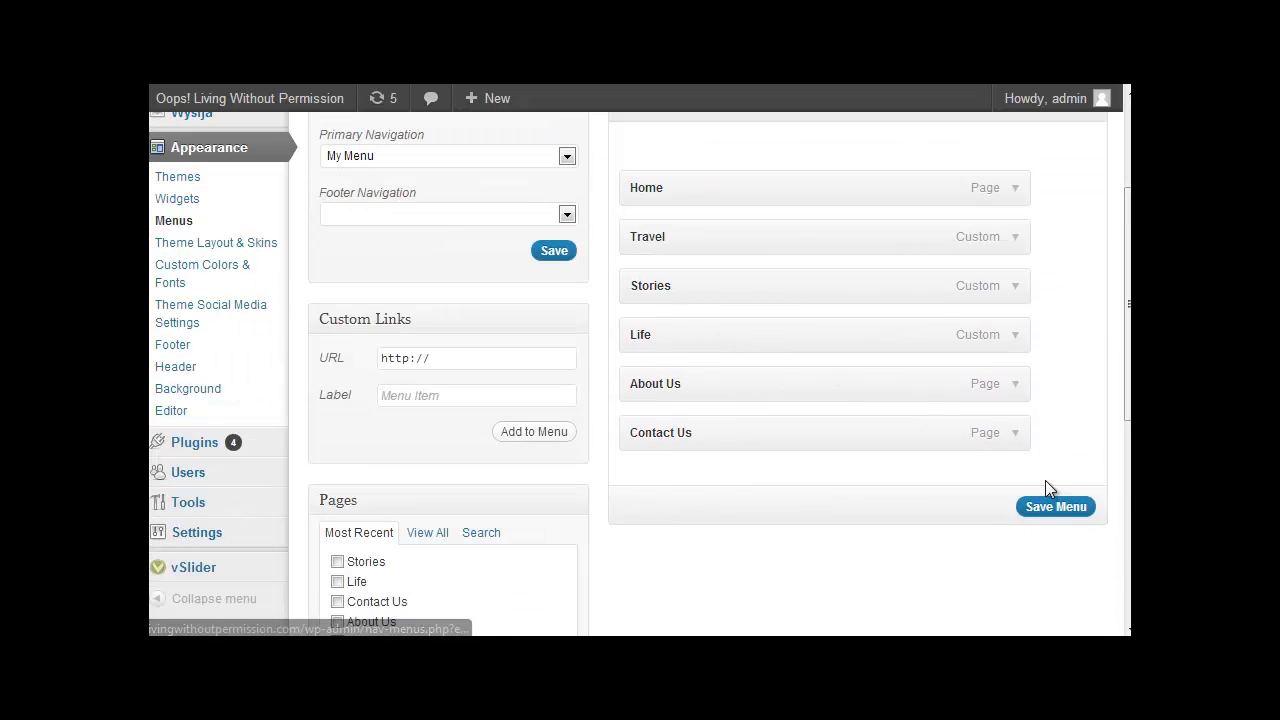
left_click(1053, 510)
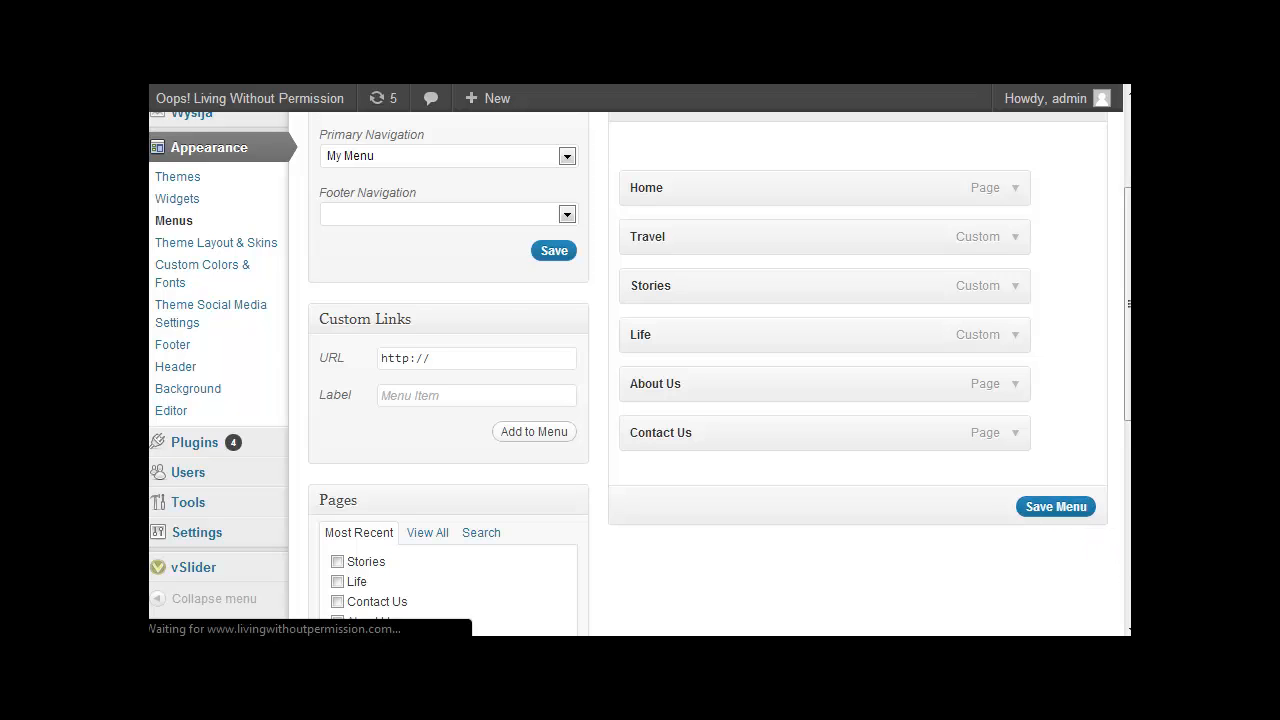